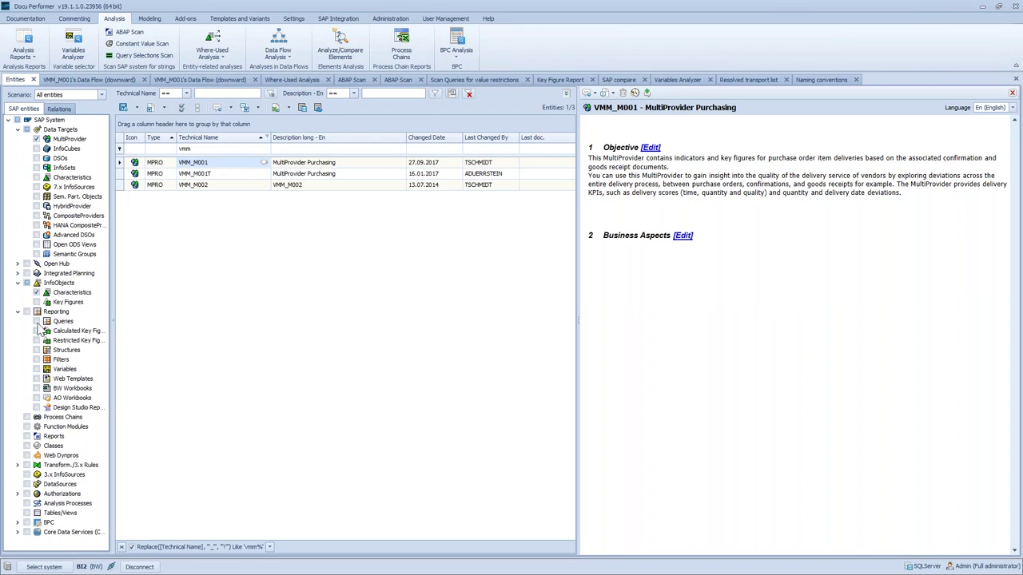
# Step: Include queries in the entity list and read the comments of query VMM_M001_Q001, from General Information to Target Groups
pyautogui.click(37, 321)
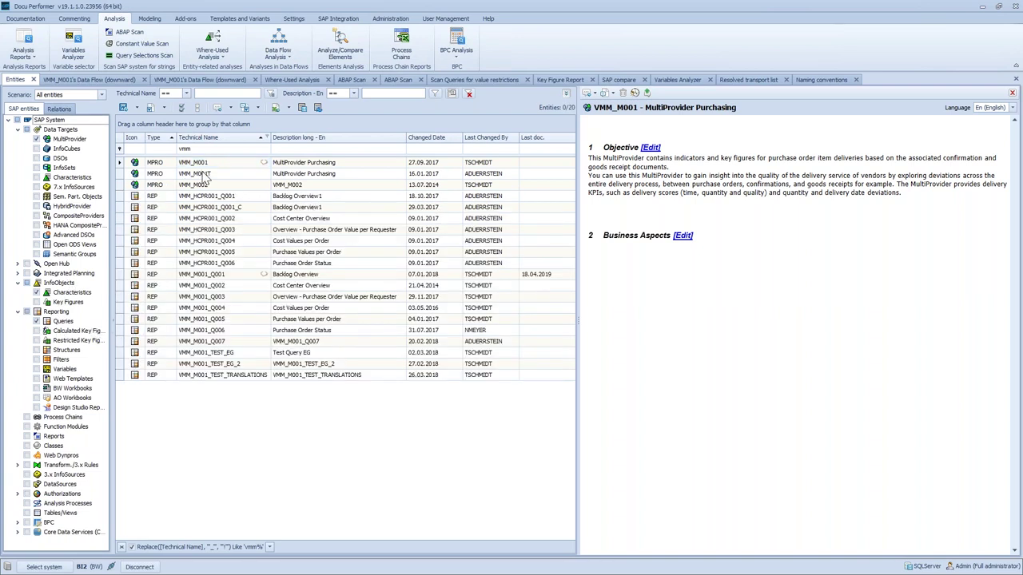
pyautogui.click(235, 277)
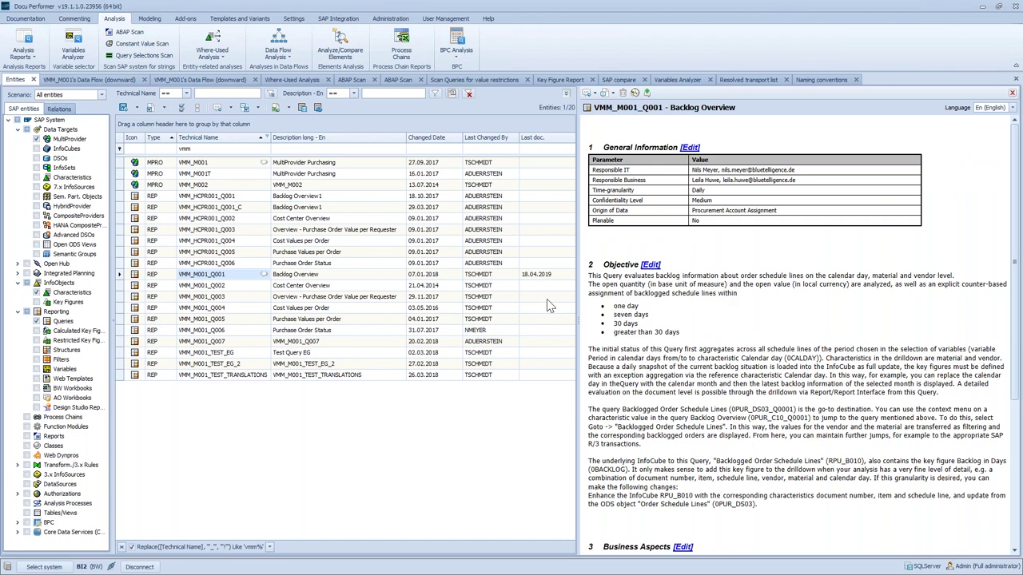
pyautogui.scroll(-3, 682, 322)
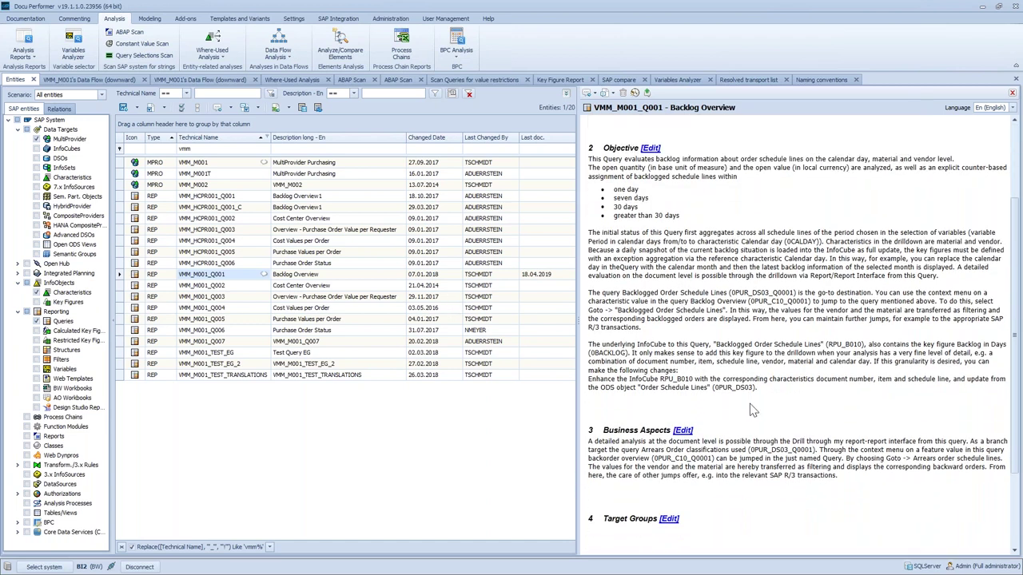
pyautogui.scroll(3, 750, 404)
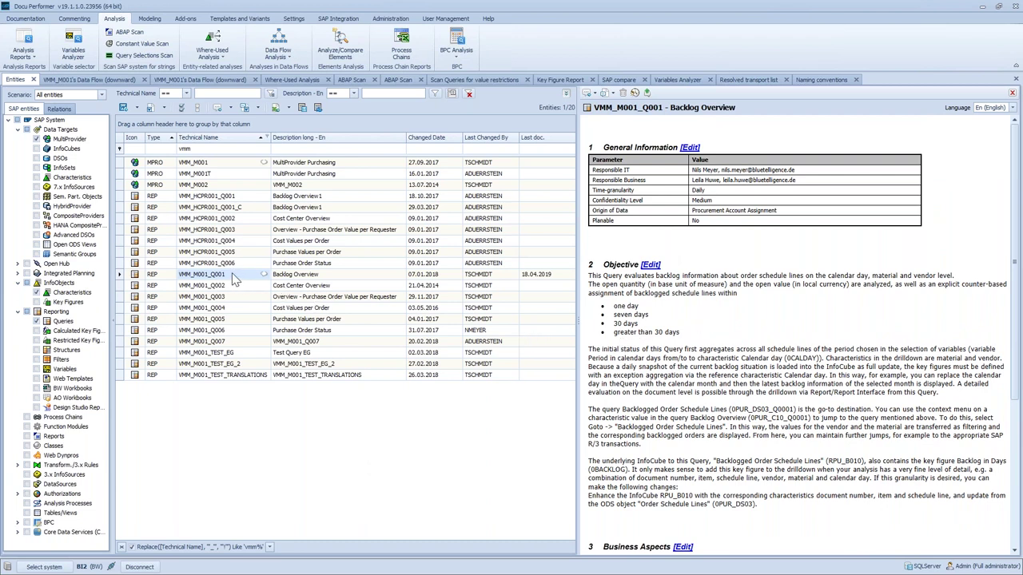
# Step: Enable comments in the documentation export settings and create documentation for query VMM_M001_Q001
pyautogui.click(74, 18)
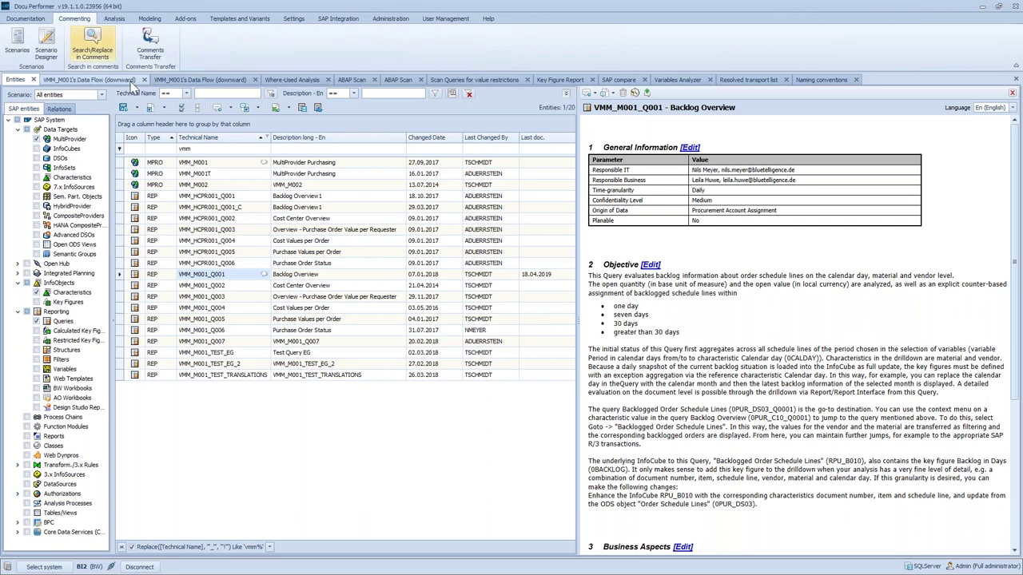
pyautogui.click(31, 19)
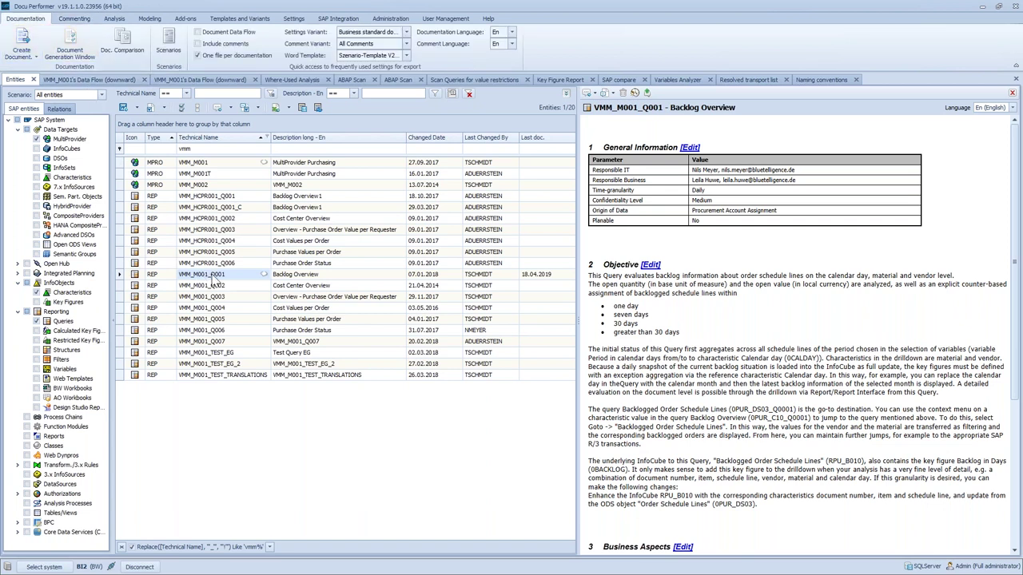
pyautogui.click(215, 45)
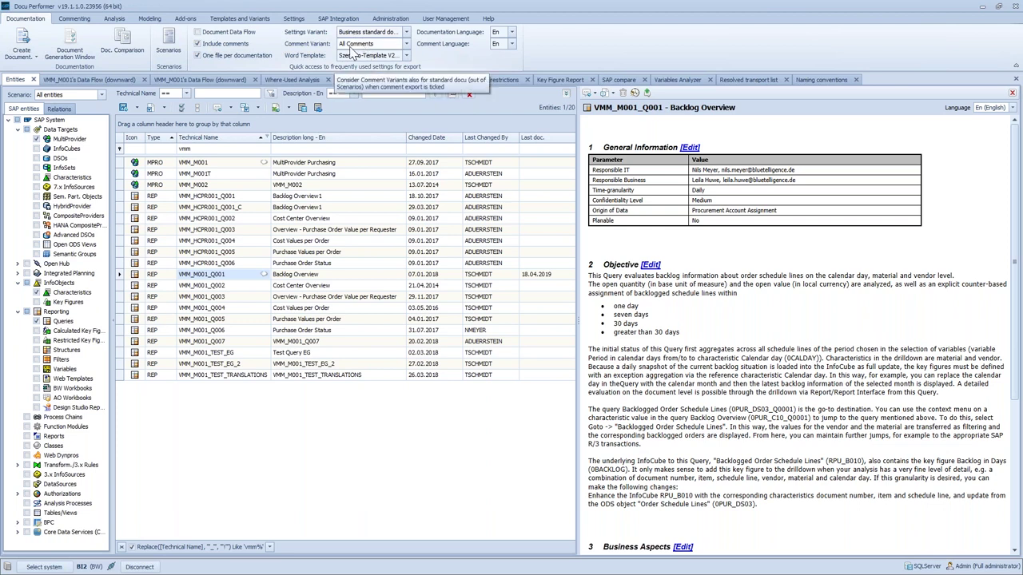
pyautogui.rightClick(214, 278)
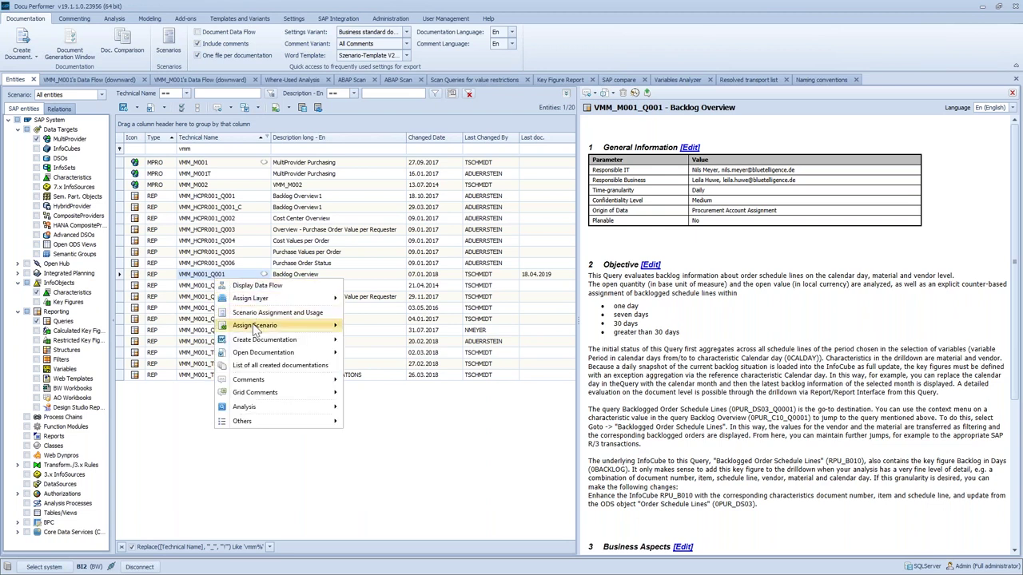
pyautogui.moveTo(262, 343)
pyautogui.click(373, 341)
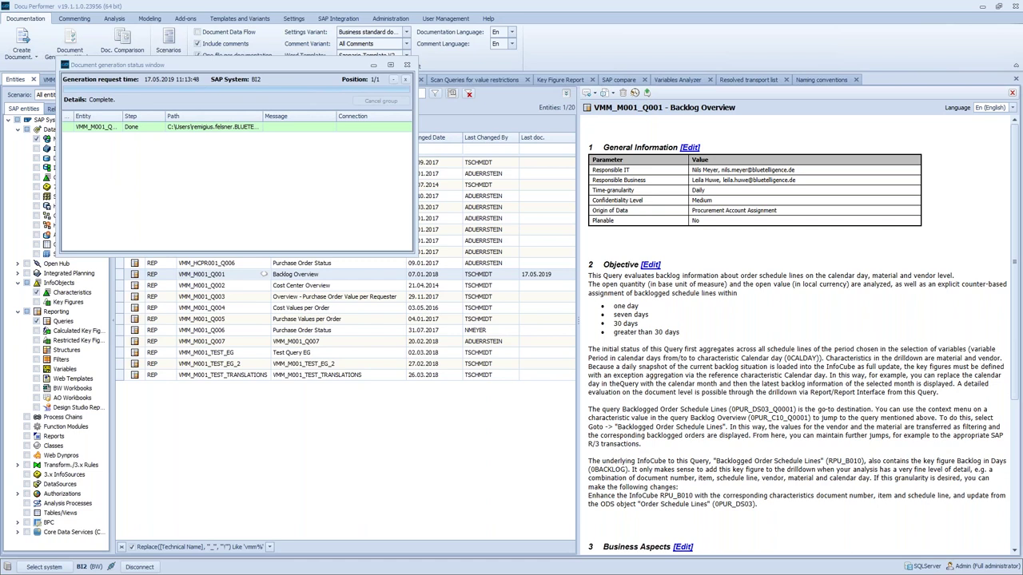
# Step: Switch to the query document Query_Dokumente_EN.docx in Word and review its table of contents
pyautogui.moveTo(152, 316); pyautogui.dragTo(642, 2)
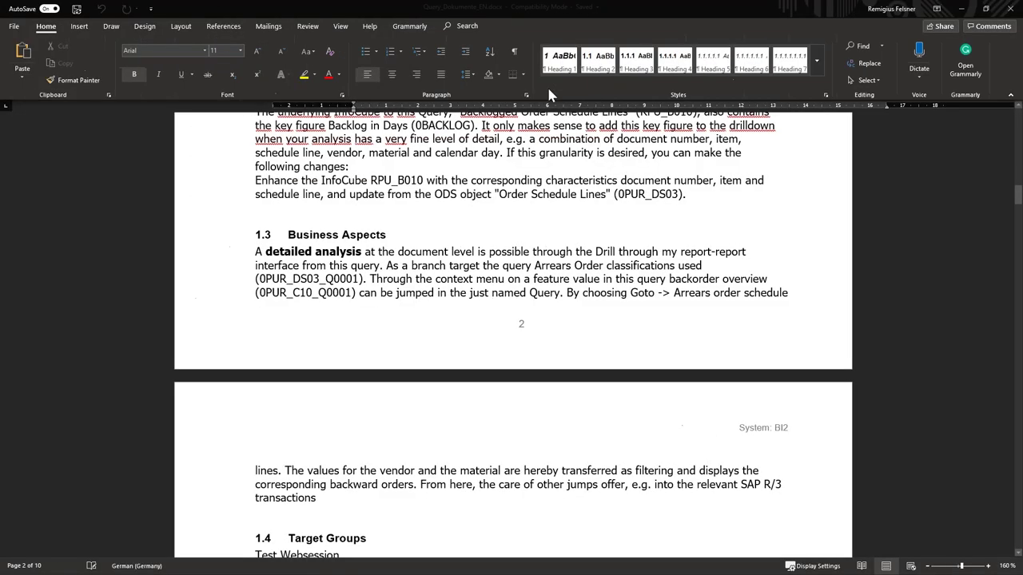
pyautogui.scroll(10, 505, 235)
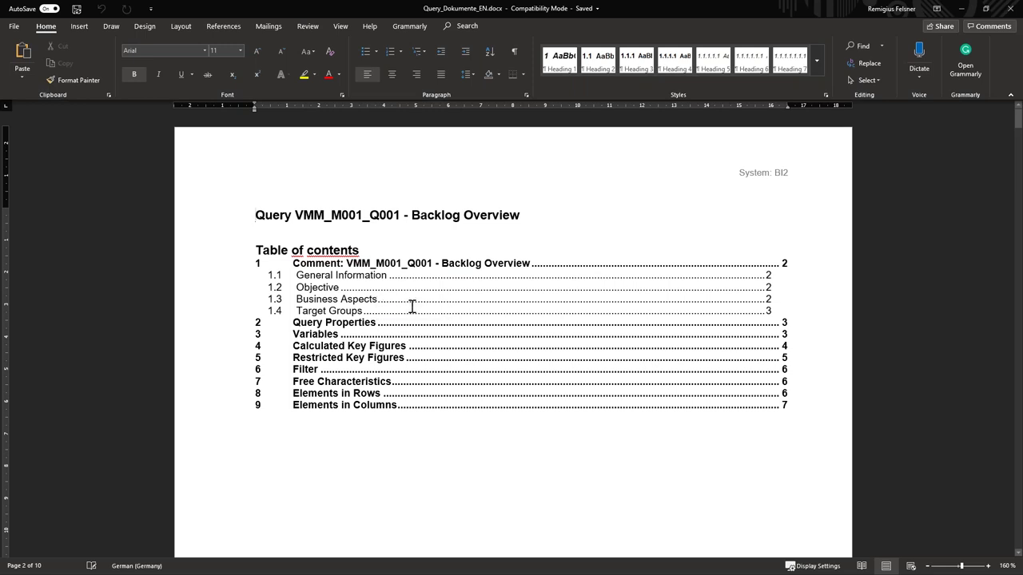
pyautogui.scroll(-6, 462, 311)
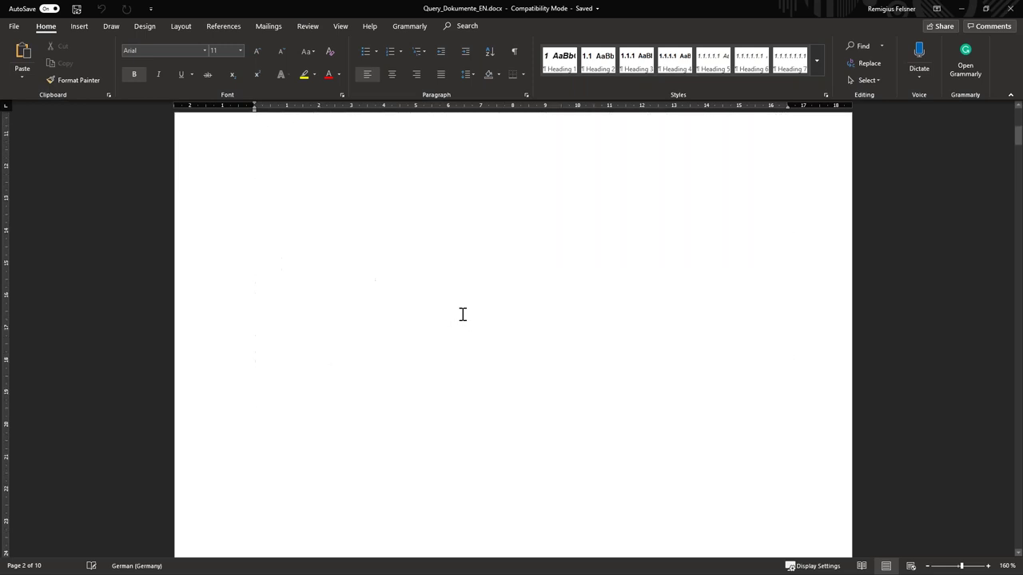
pyautogui.scroll(-2, 462, 314)
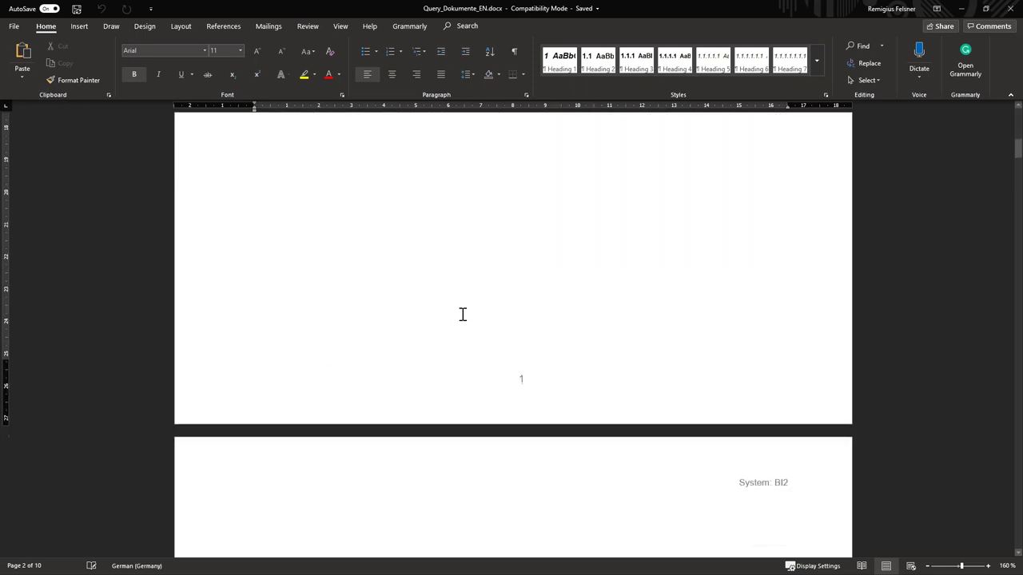
# Step: Show the document's heading navigation and examine the Objective and General Information sections of the query comment
pyautogui.click(341, 29)
pyautogui.click(308, 80)
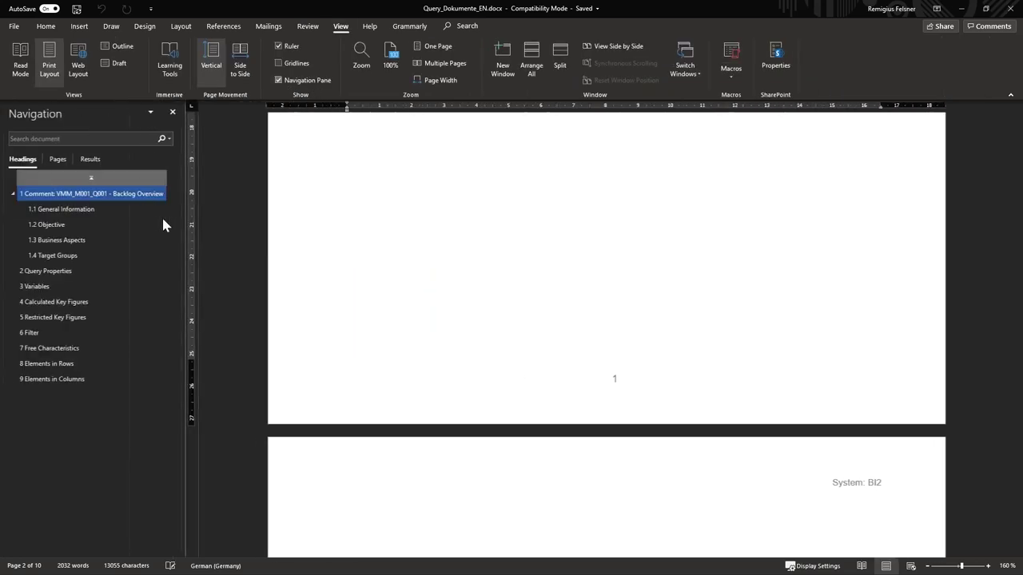
pyautogui.click(61, 226)
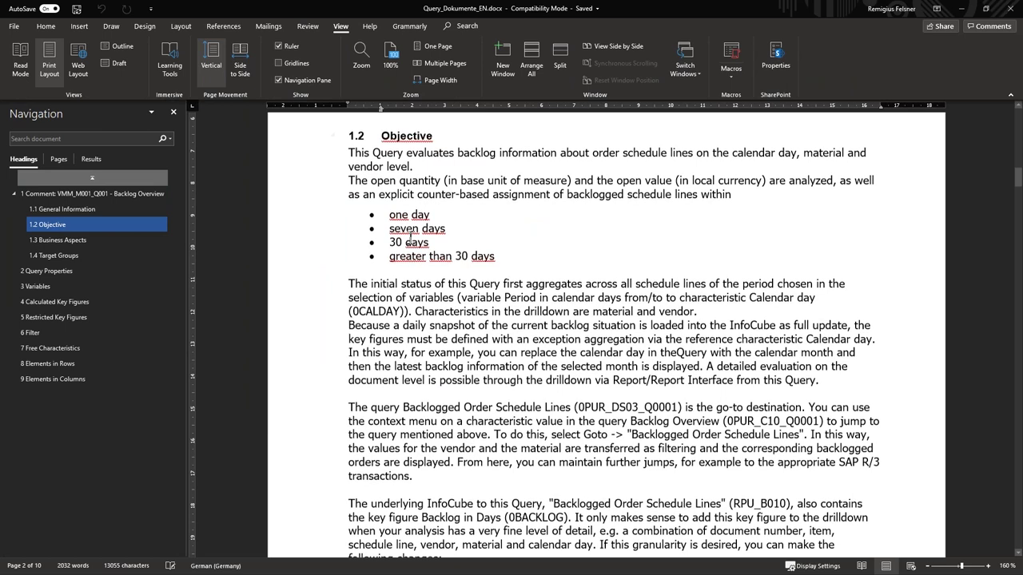
pyautogui.scroll(5, 409, 234)
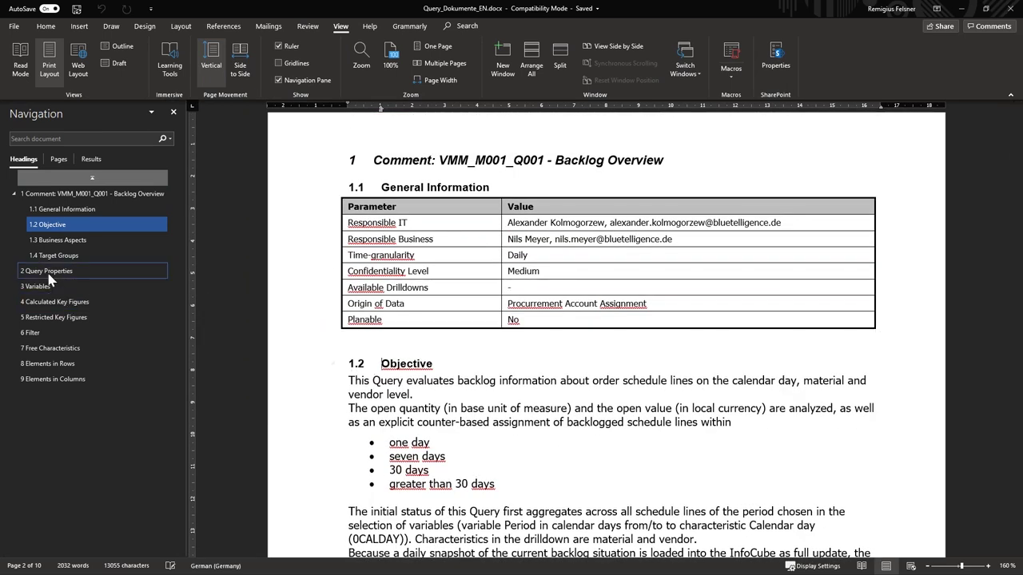
# Step: Examine the Query Properties, Variables, Calculated Key Figures and Restricted Key Figures sections of the query document
pyautogui.click(50, 272)
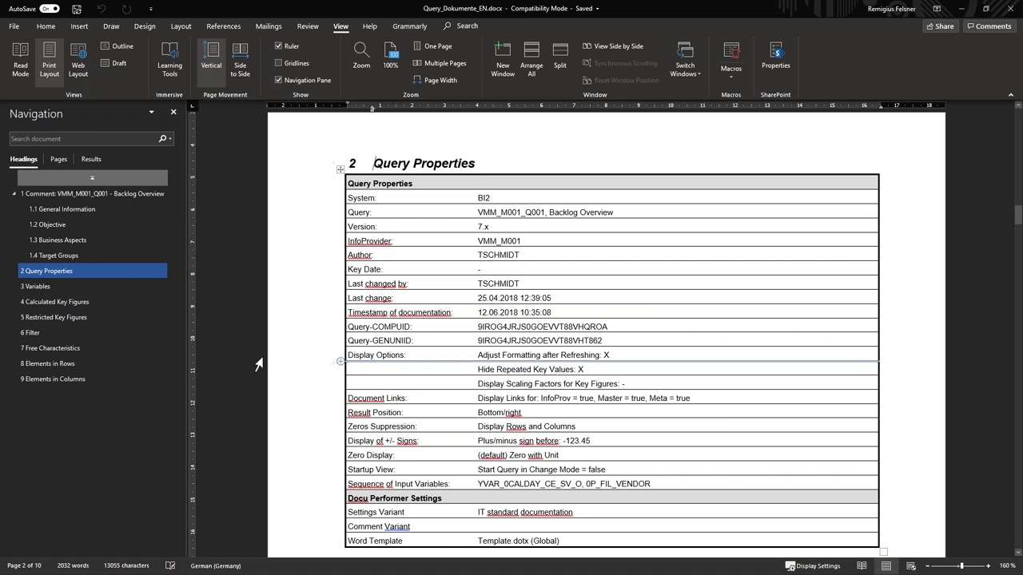
pyautogui.click(69, 291)
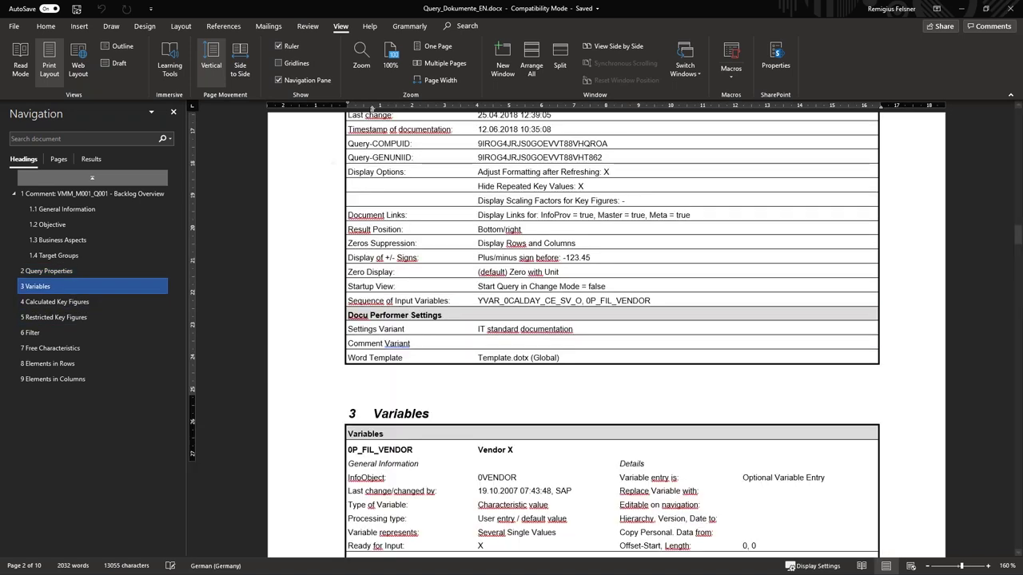
pyautogui.scroll(-1, 509, 342)
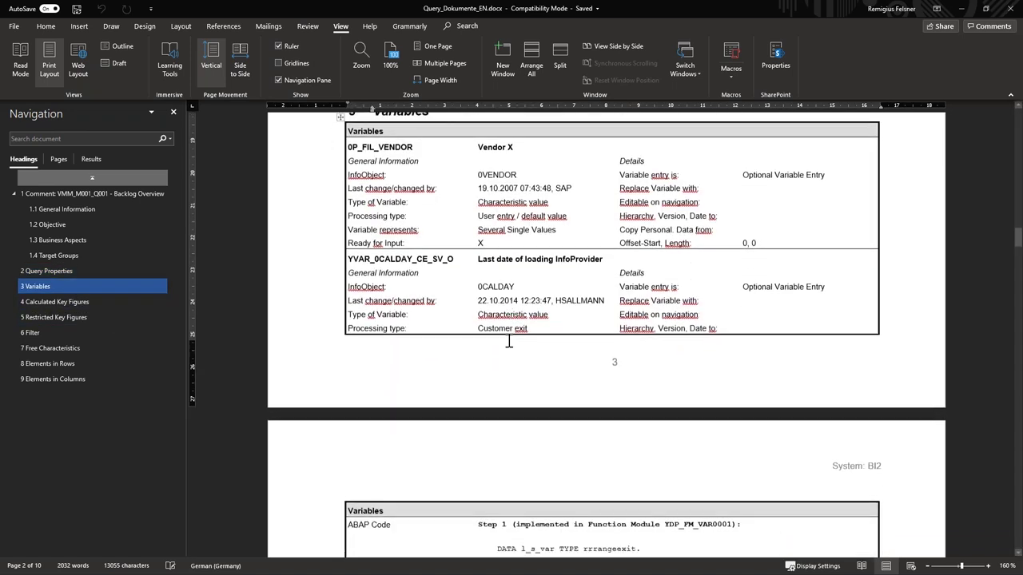
pyautogui.click(55, 302)
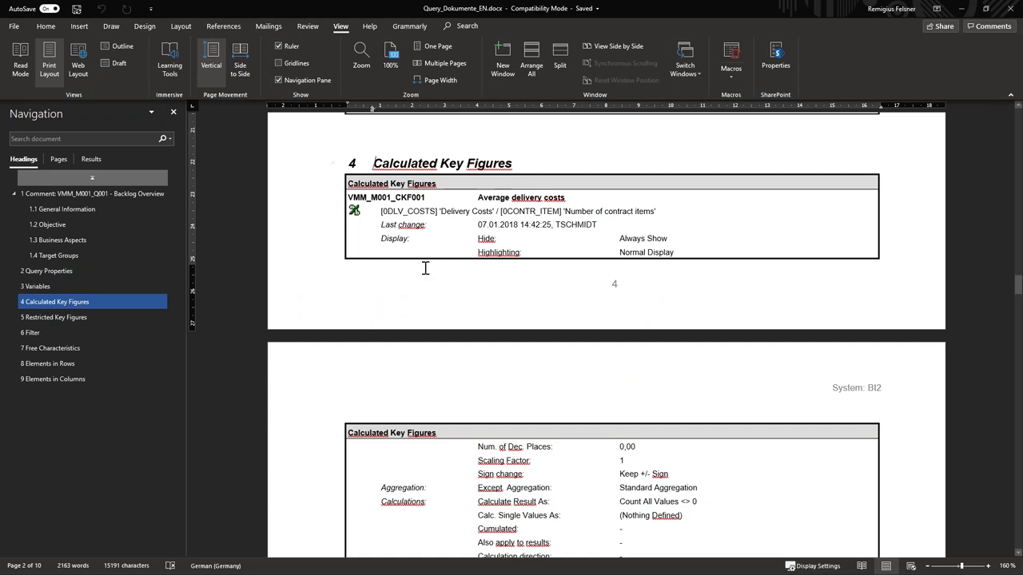
pyautogui.scroll(-4, 461, 264)
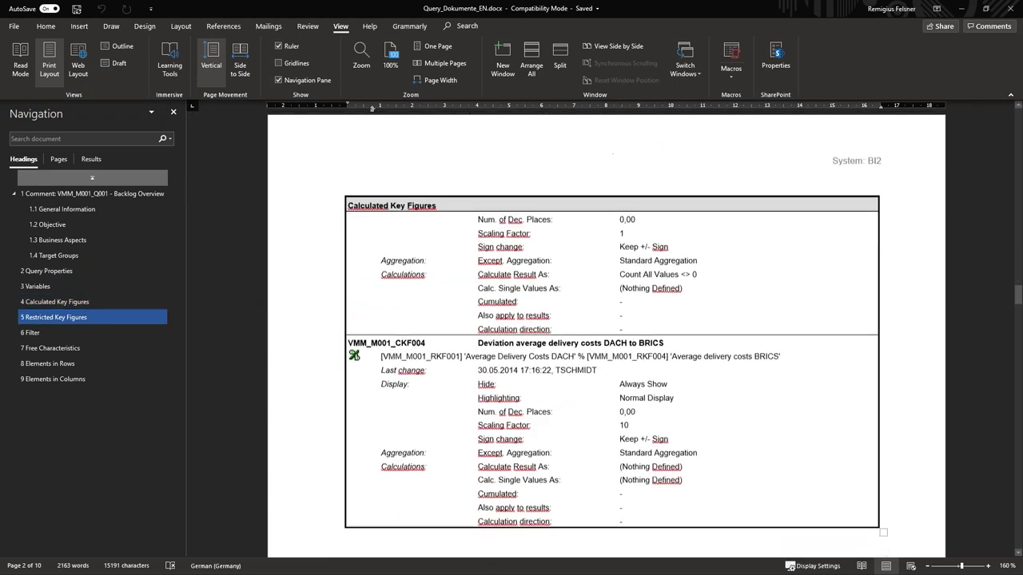
pyautogui.scroll(-5, 430, 381)
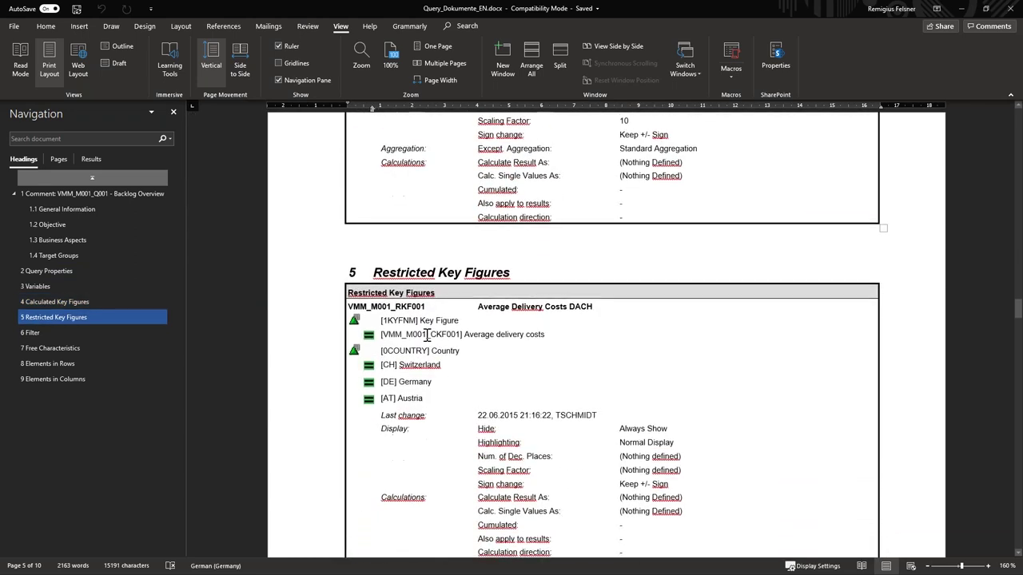
# Step: Minimize the query document and the generation status window, and review the purchasing scenario document's cover page and table of contents in Word
pyautogui.click(962, 9)
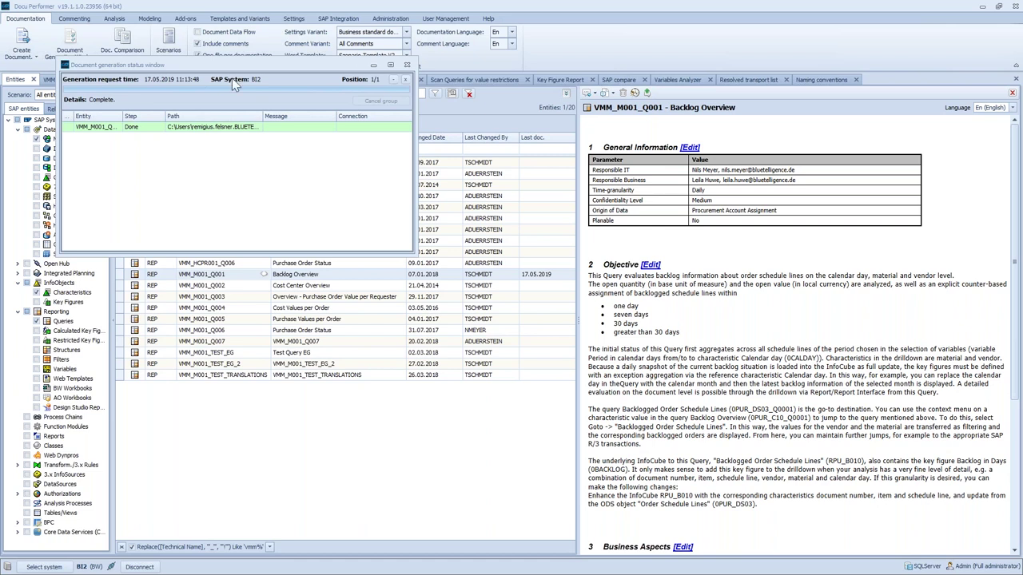
pyautogui.click(374, 65)
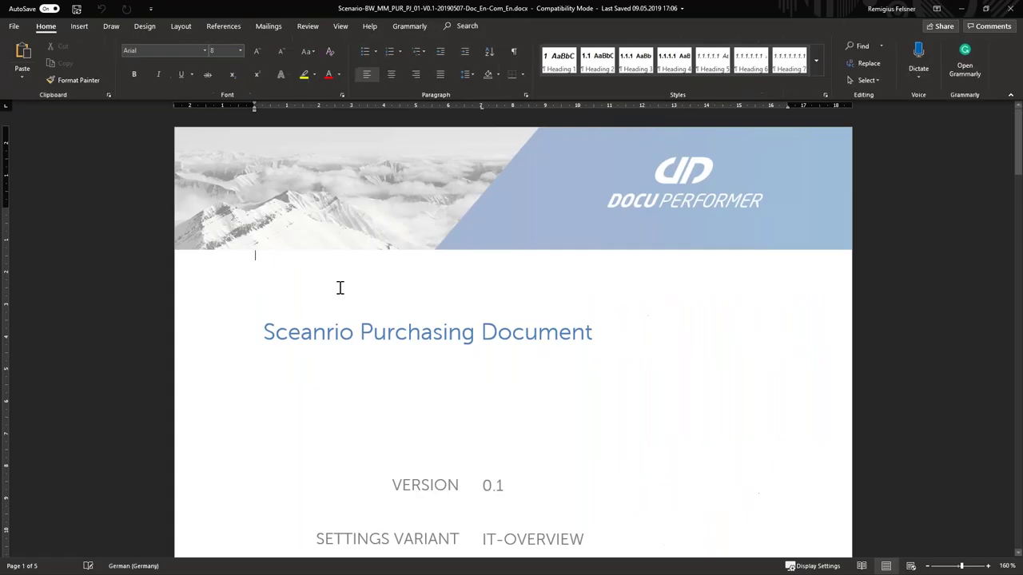
pyautogui.scroll(-8, 343, 288)
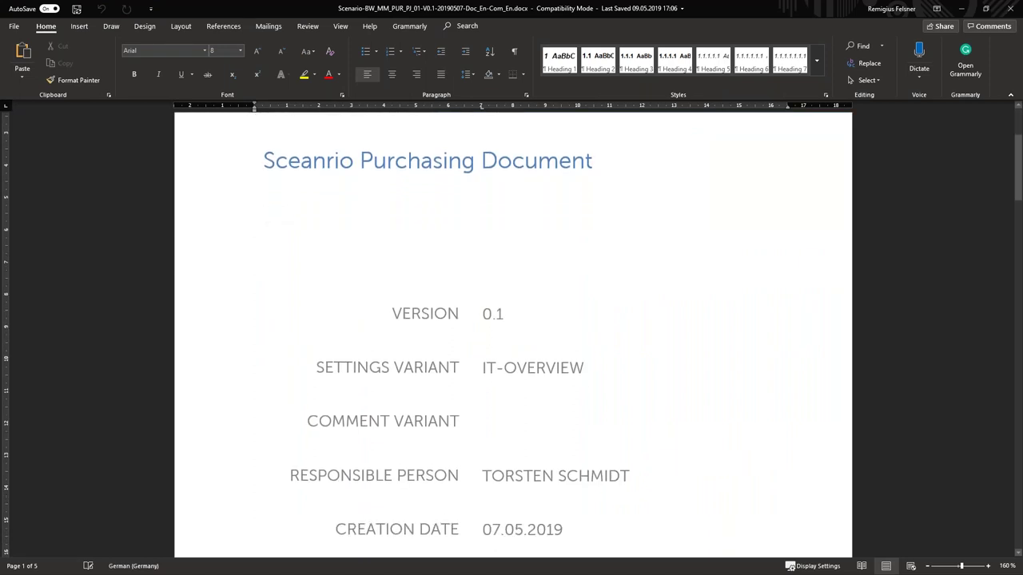
pyautogui.scroll(-10, 511, 335)
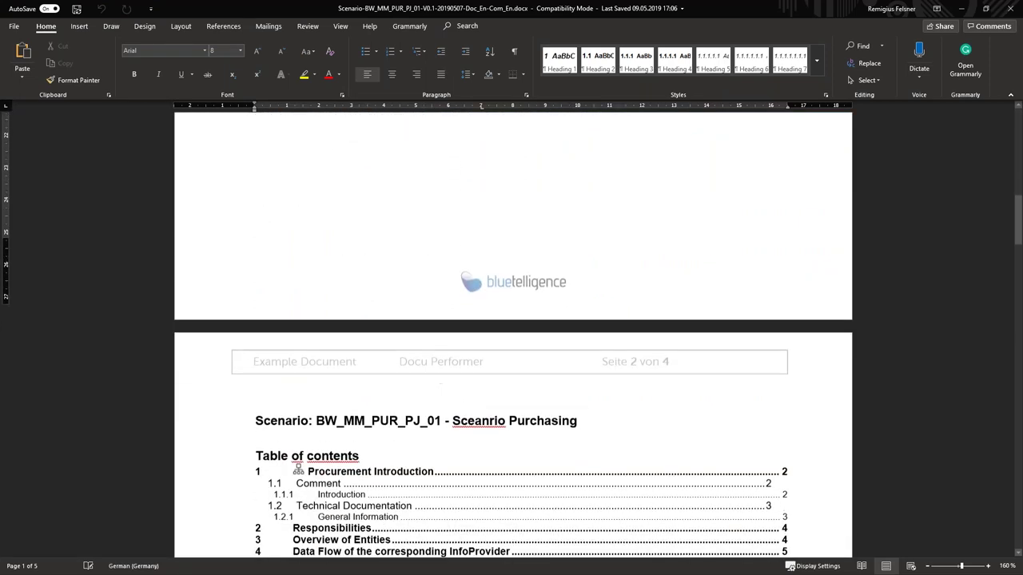
pyautogui.scroll(-1, 512, 336)
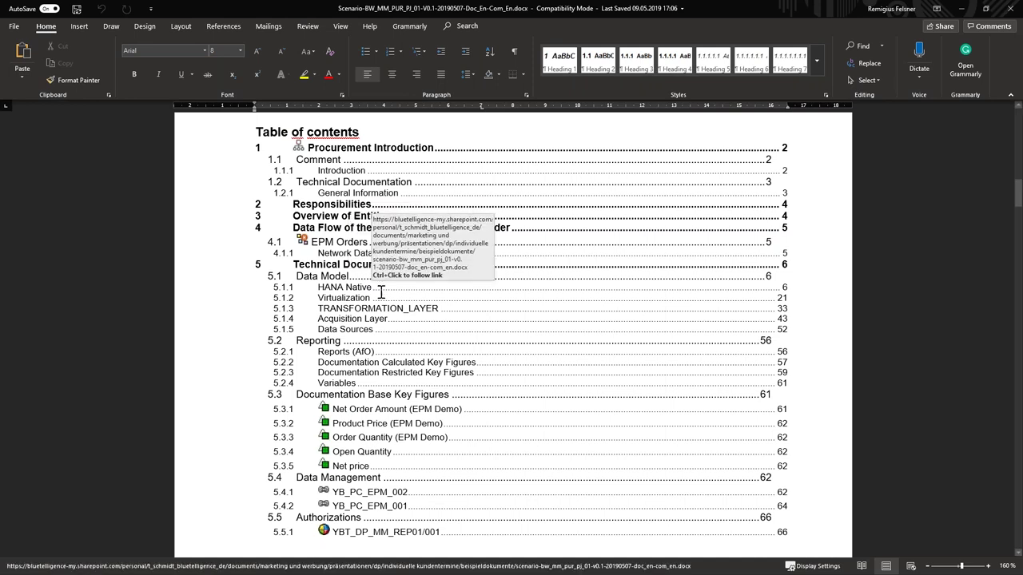
# Step: Examine the scenario document's Introduction, Orders and Overview of Entities sections
pyautogui.scroll(-10, 380, 292)
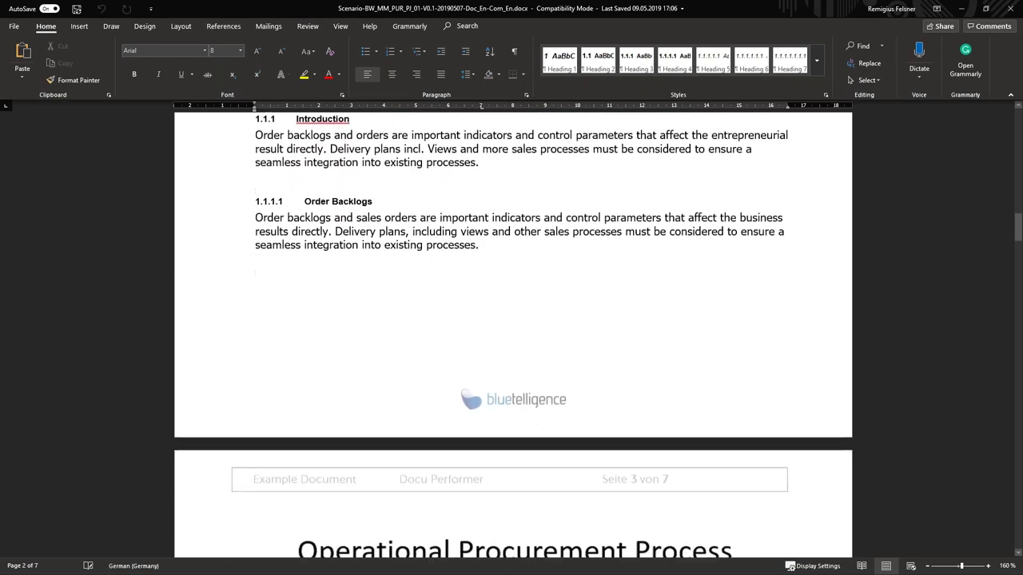
pyautogui.scroll(-10, 393, 292)
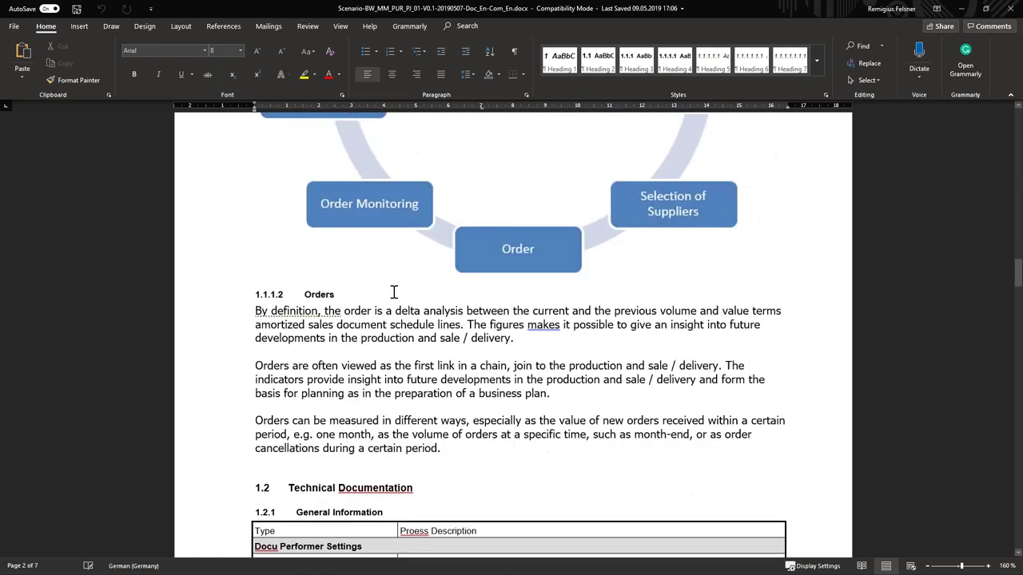
pyautogui.scroll(-10, 393, 293)
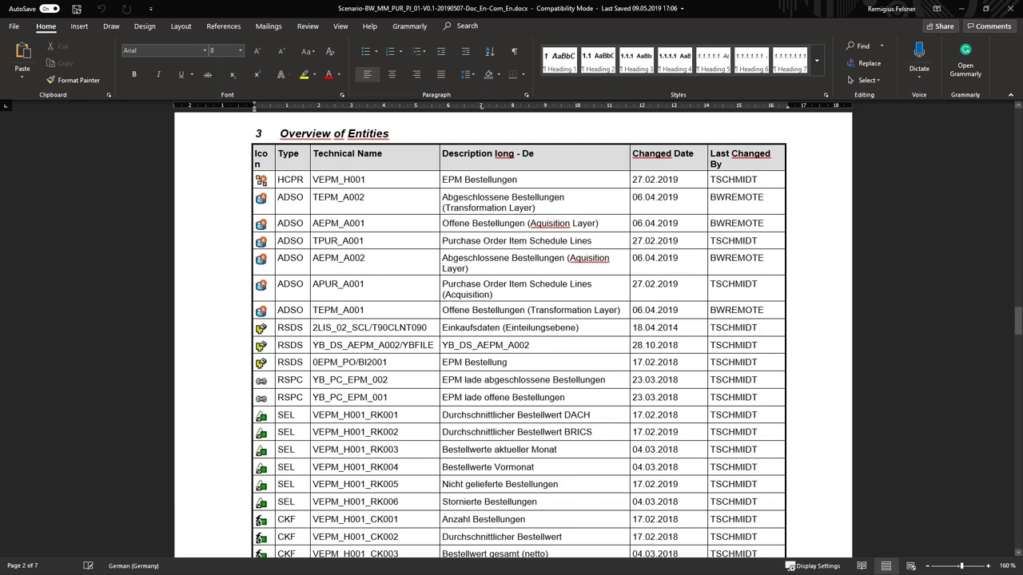
pyautogui.scroll(-8, 393, 292)
# Step: Show the scenario document's heading navigation, view the Net Order Amount (EPM Demo) section, and minimize the document
pyautogui.click(341, 26)
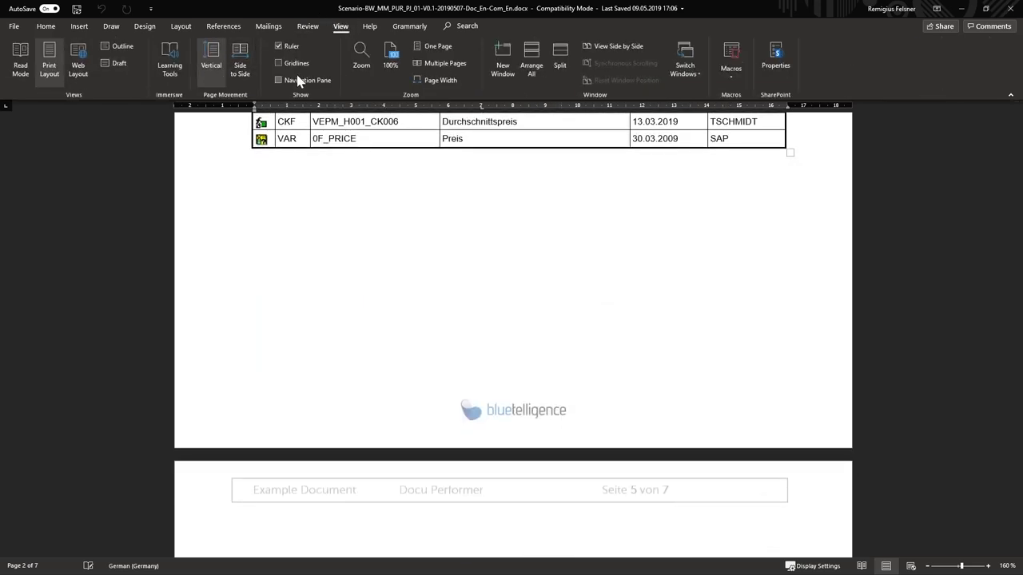
pyautogui.click(296, 81)
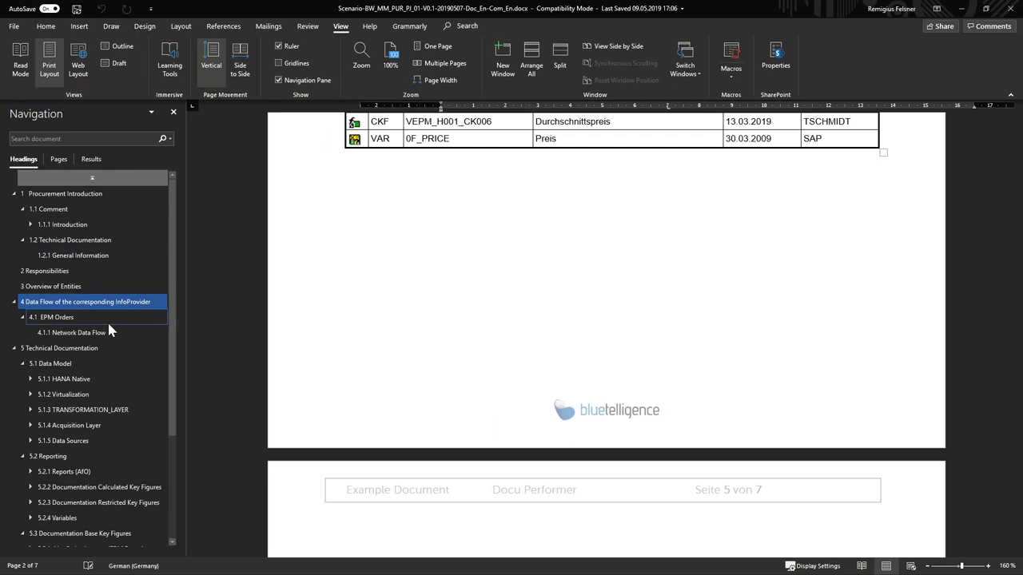
pyautogui.scroll(-3, 108, 321)
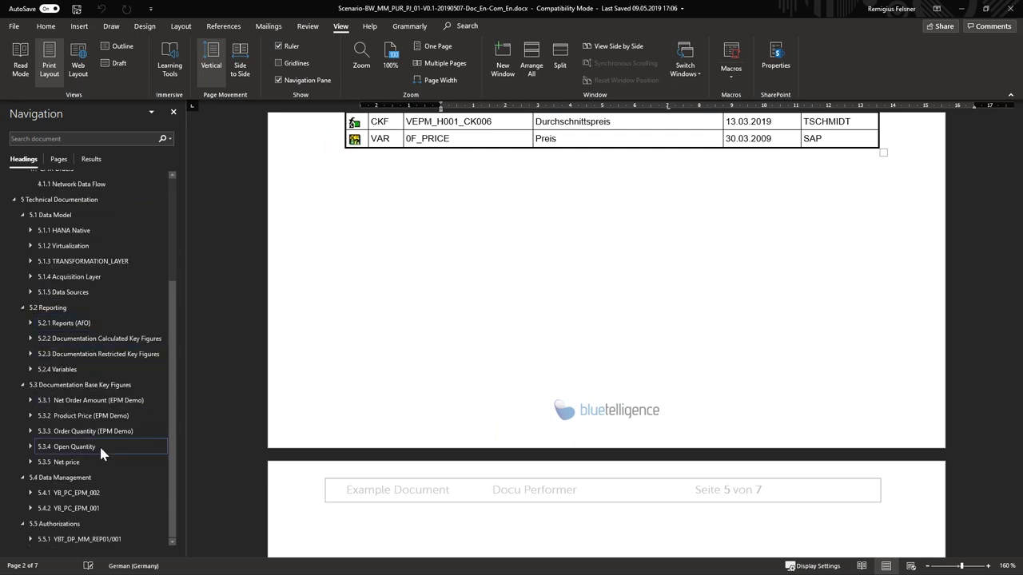
pyautogui.click(92, 401)
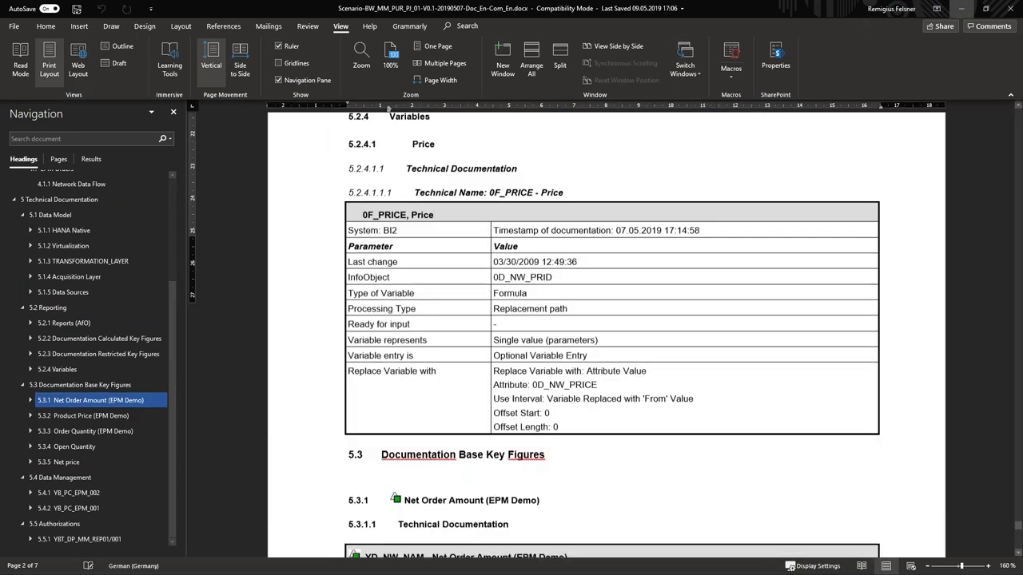
pyautogui.click(961, 8)
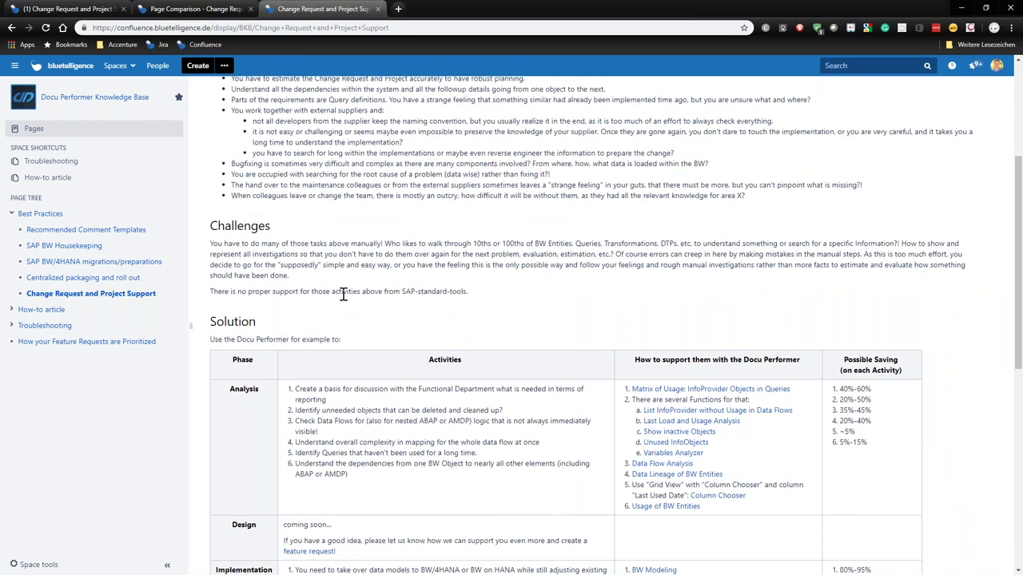
# Step: Review the Summary on the Change Request and Project Support page and highlight "dependencies within the system"
pyautogui.scroll(3, 342, 294)
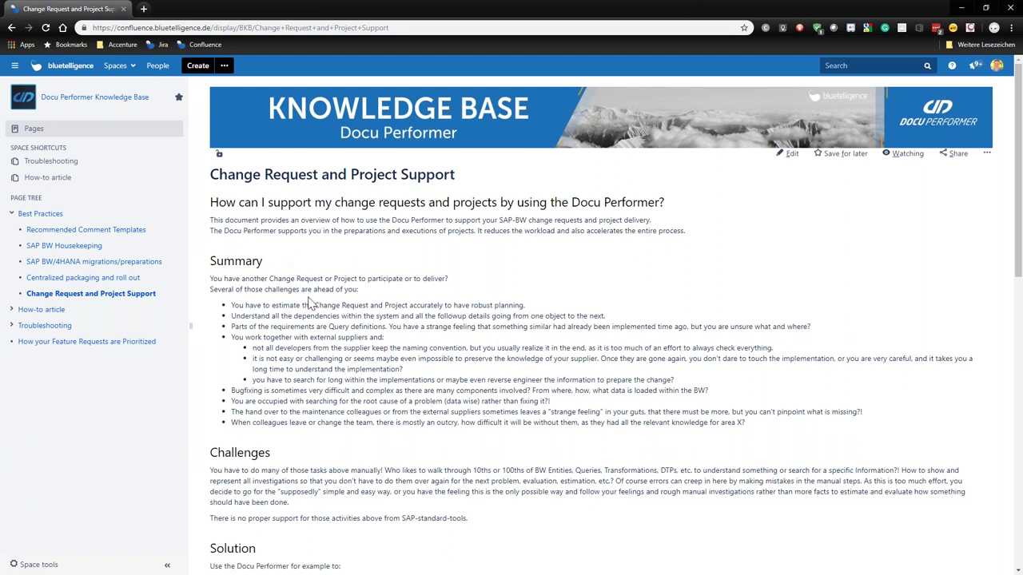
pyautogui.scroll(-2, 310, 304)
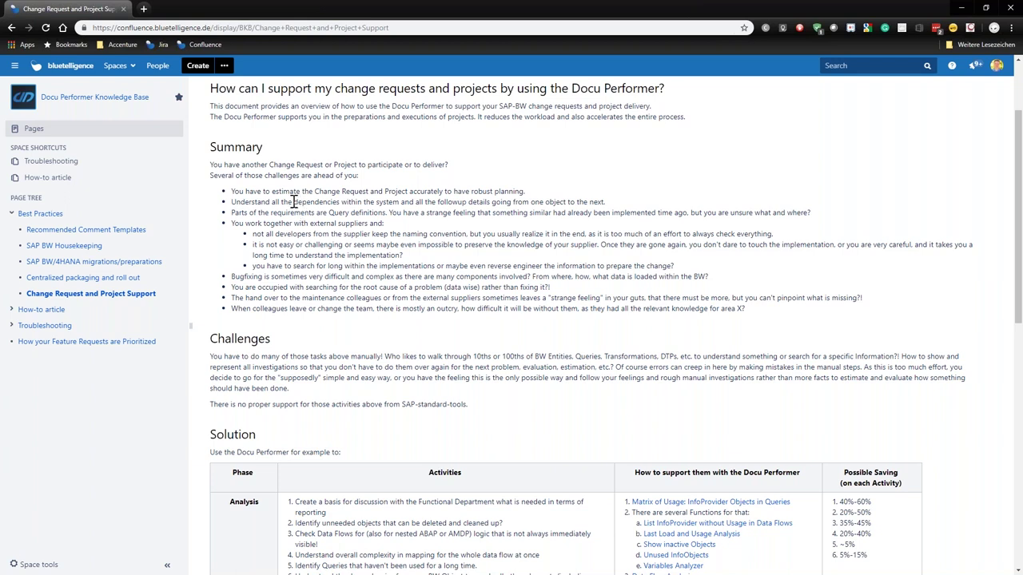
pyautogui.moveTo(294, 202); pyautogui.dragTo(404, 202)
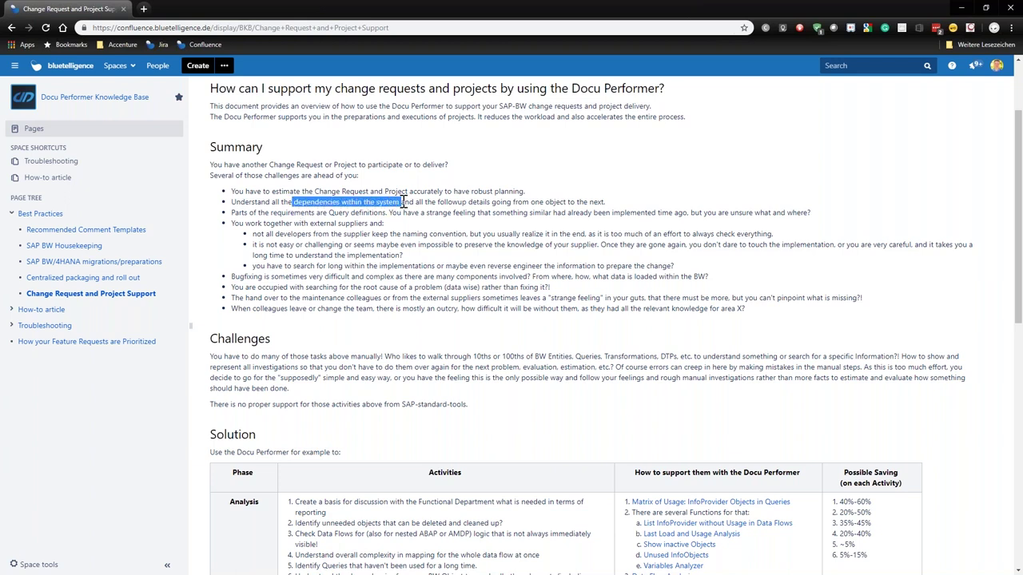
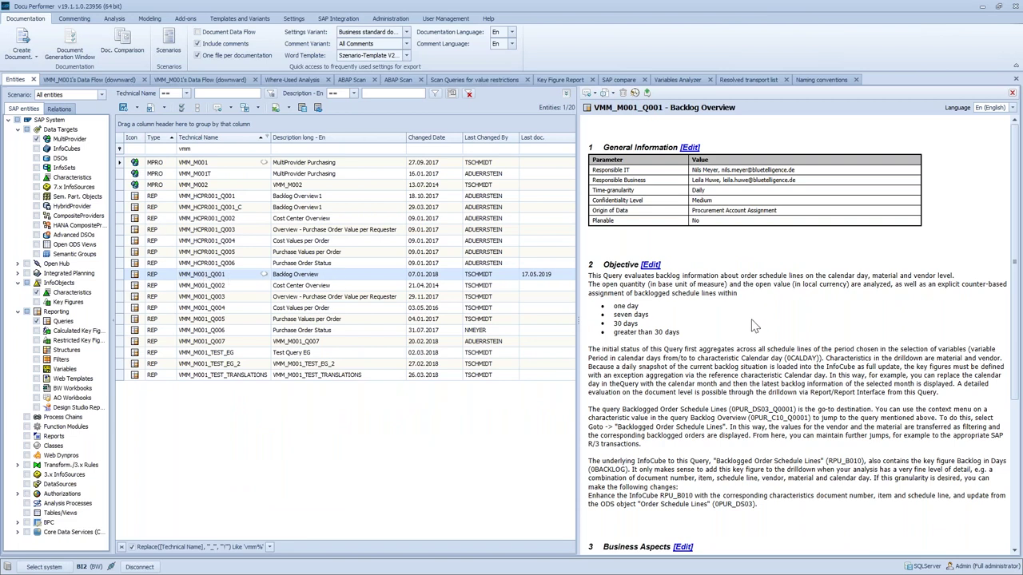
# Step: Examine the Objective and Business Aspects comments of query VMM_M001_Q001, highlighting the Objective text
pyautogui.scroll(-5, 755, 326)
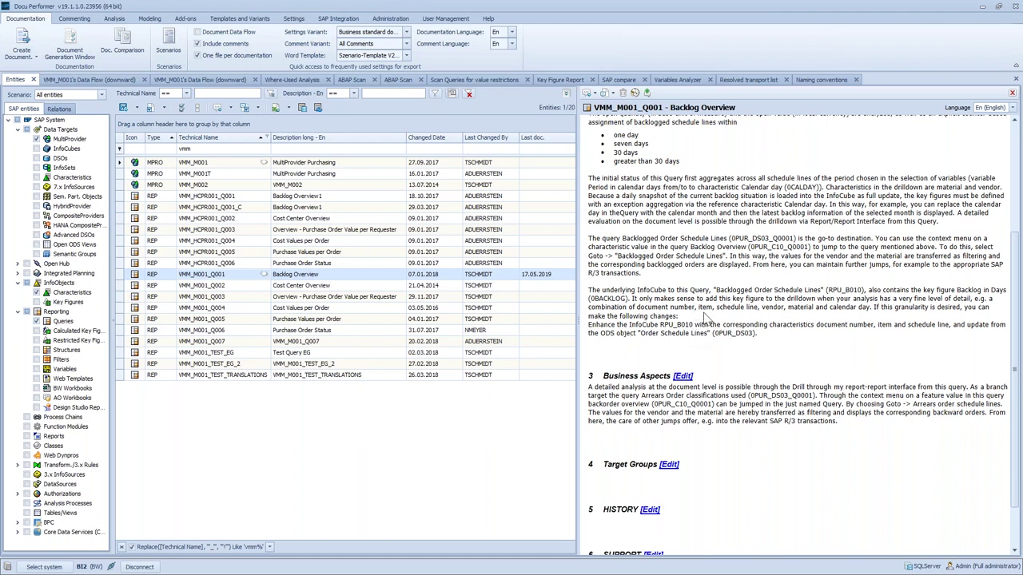
pyautogui.scroll(3, 716, 338)
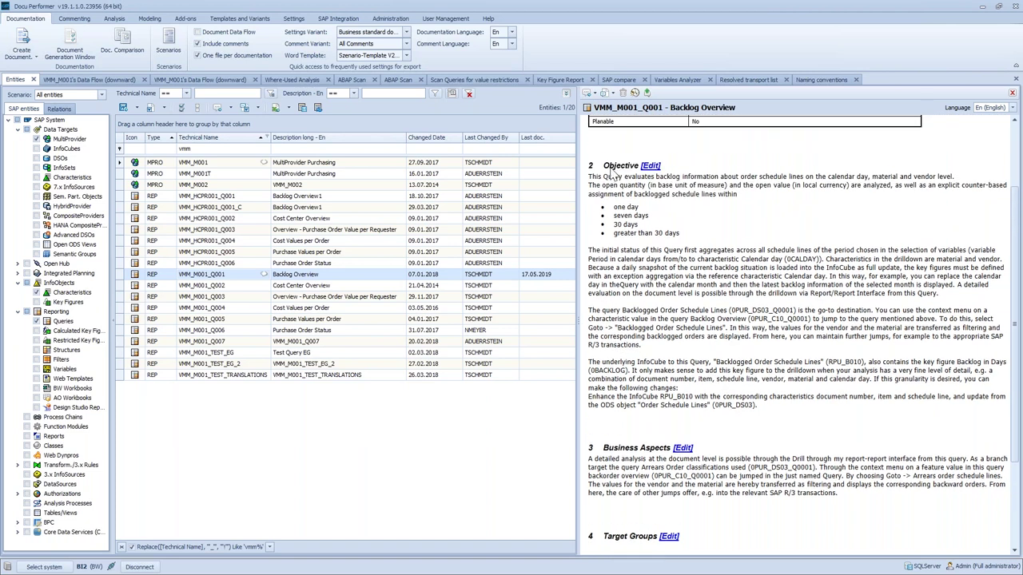
pyautogui.moveTo(591, 177); pyautogui.dragTo(771, 405)
pyautogui.click(673, 314)
pyautogui.scroll(-3, 674, 314)
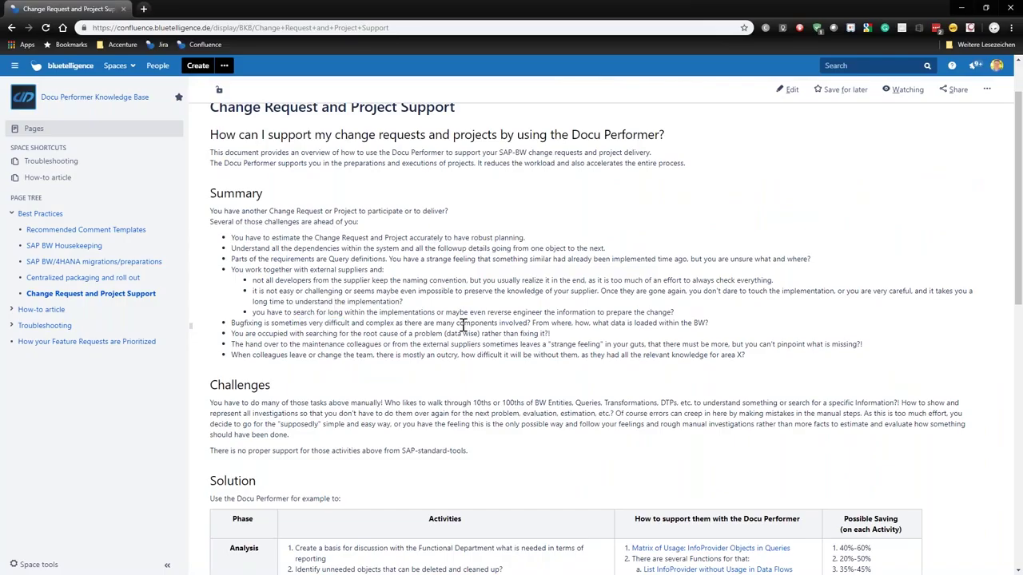
# Step: Review the Challenges and Solution sections of the Change Request and Project Support page
pyautogui.scroll(-3, 463, 323)
pyautogui.moveTo(298, 320); pyautogui.dragTo(364, 412)
pyautogui.click(320, 339)
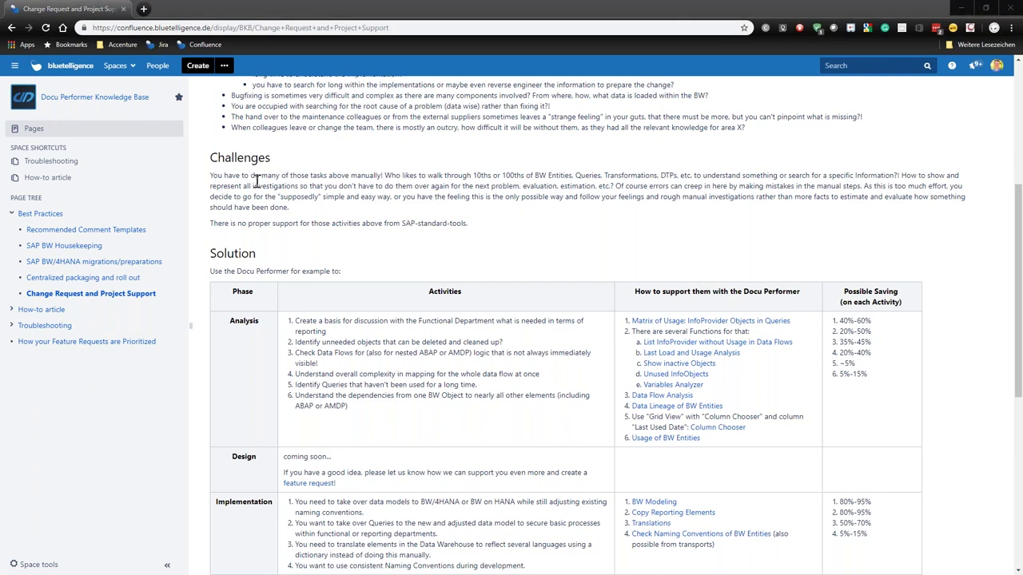
# Step: Switch to Docu Performer, select MultiProvider VMM_M001 and show its downward data flow as a network
pyautogui.hotkey('alt', 'Tab')
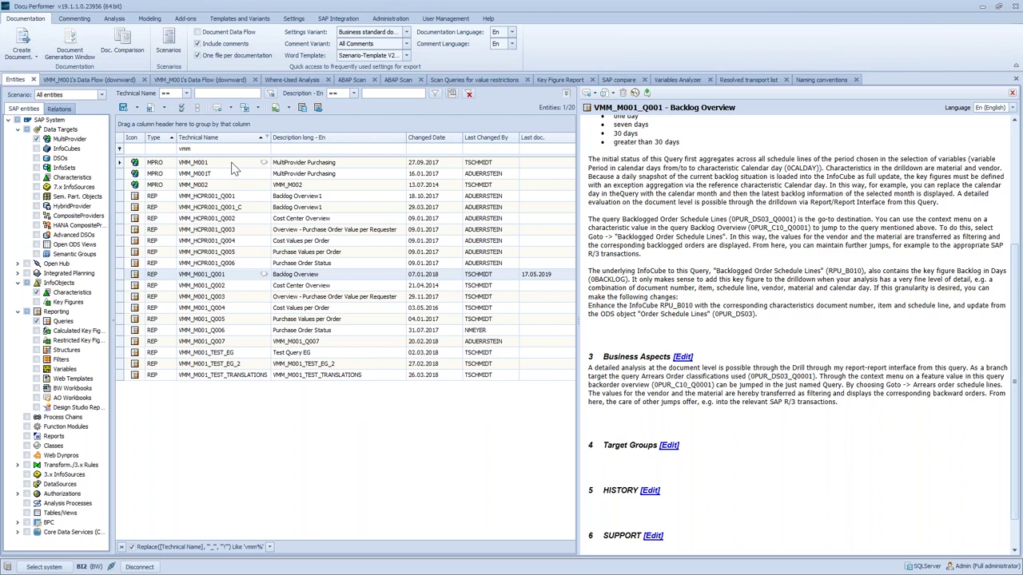
pyautogui.click(207, 164)
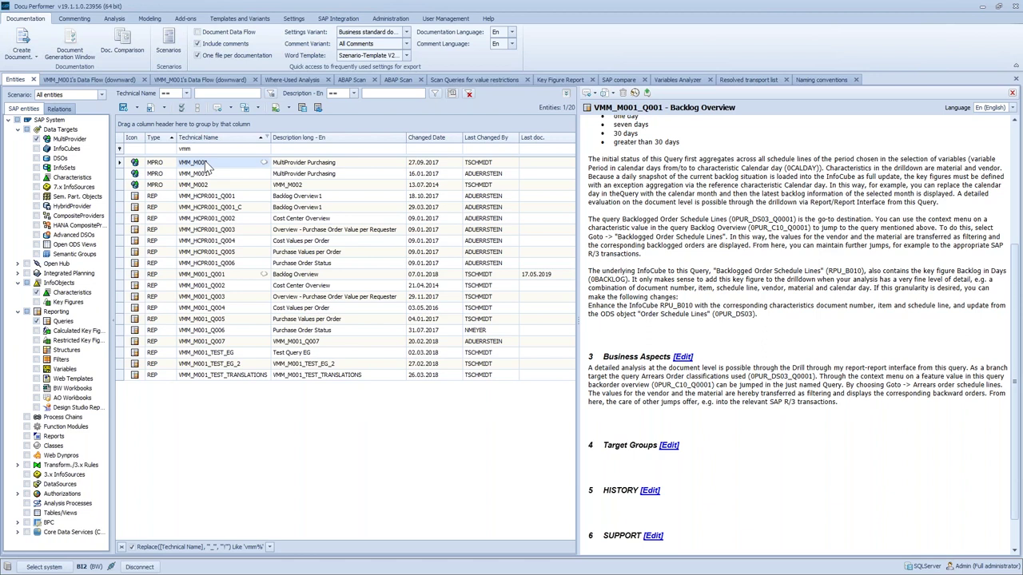
pyautogui.click(204, 162)
pyautogui.rightClick(205, 162)
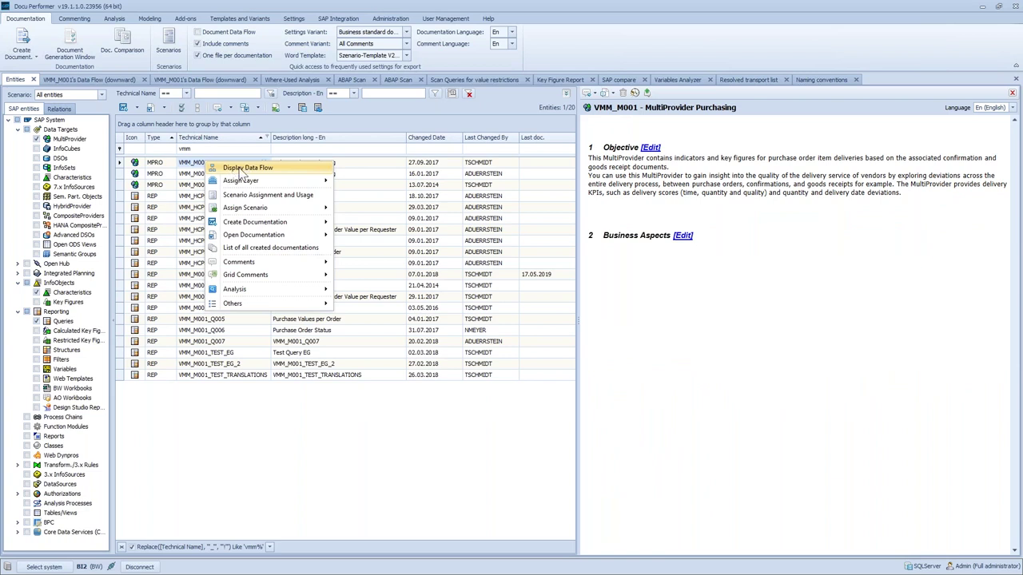
pyautogui.click(128, 80)
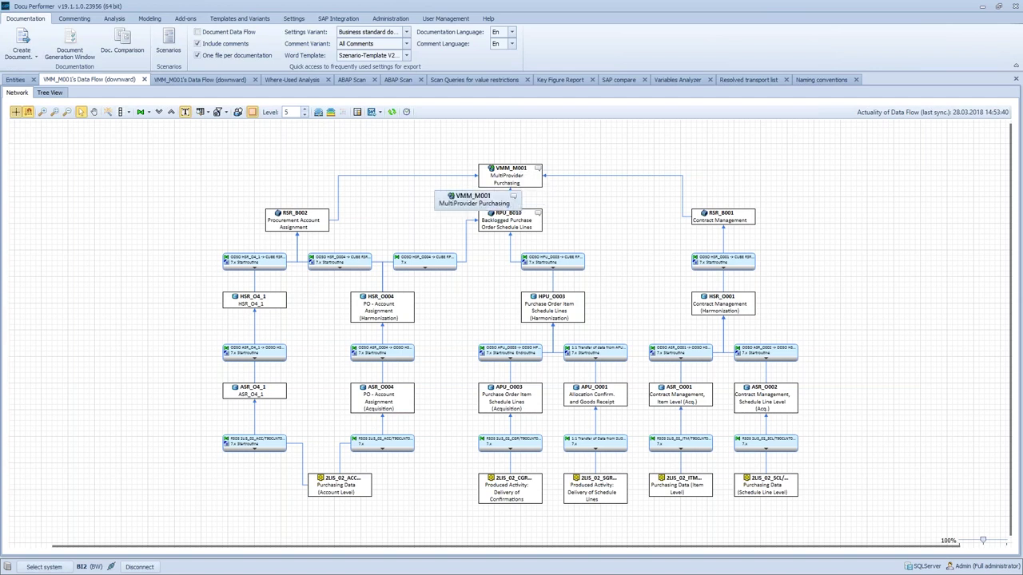
# Step: Show the comments of VMM_M001 and InfoCube RPU_B010 beside the data flow, and close the comment view
pyautogui.rightClick(512, 181)
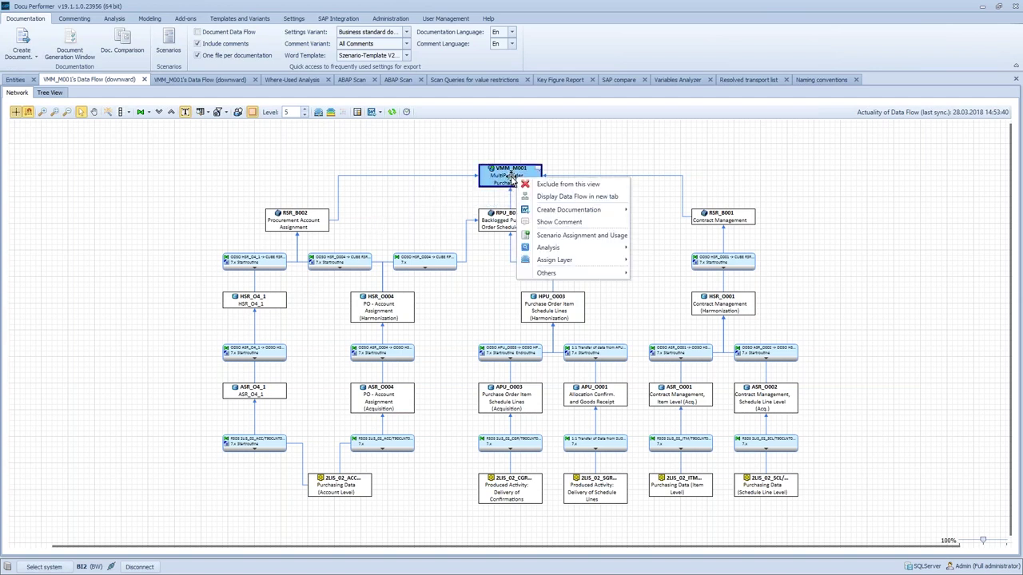
pyautogui.click(547, 224)
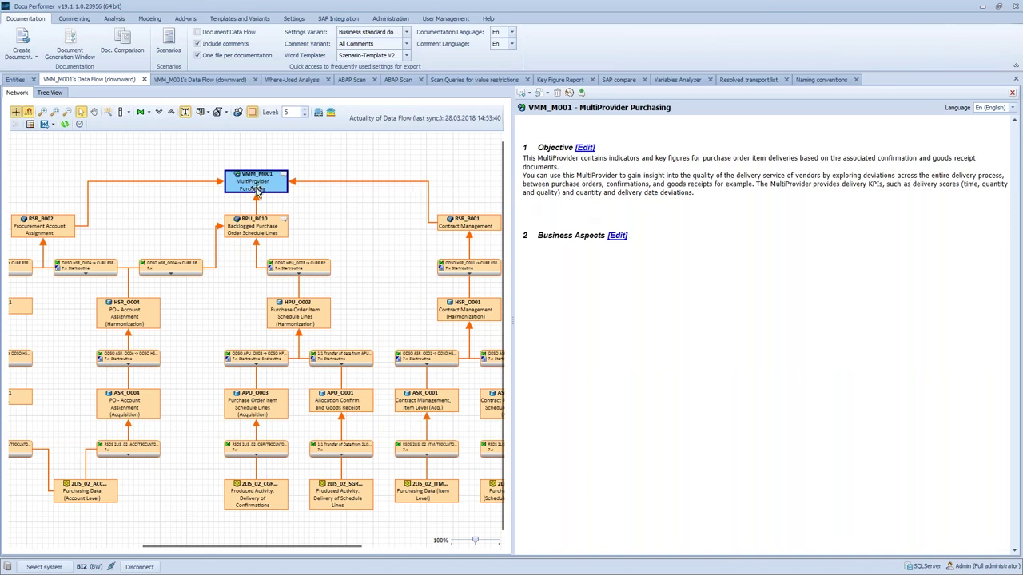
pyautogui.click(263, 224)
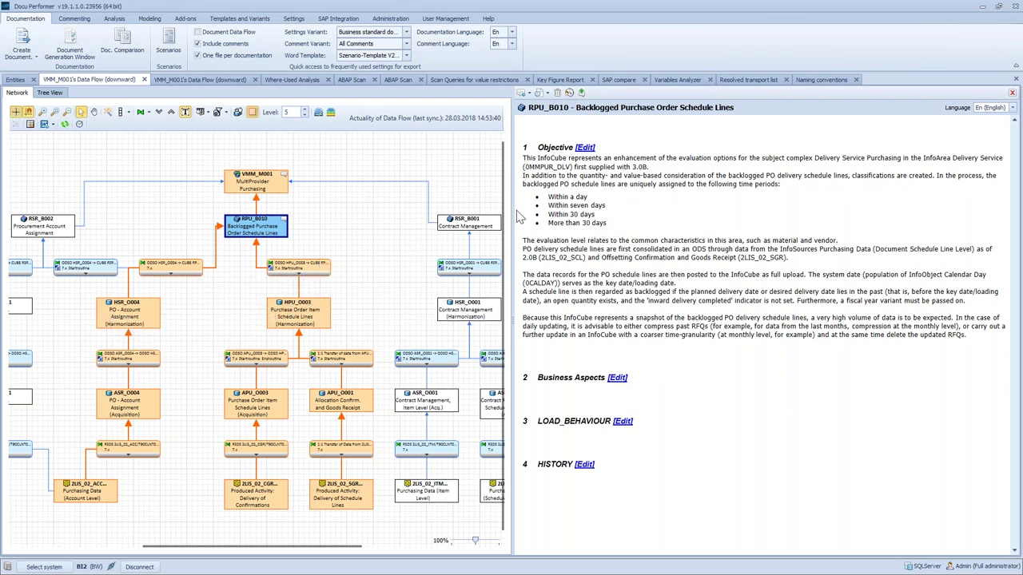
pyautogui.click(1011, 95)
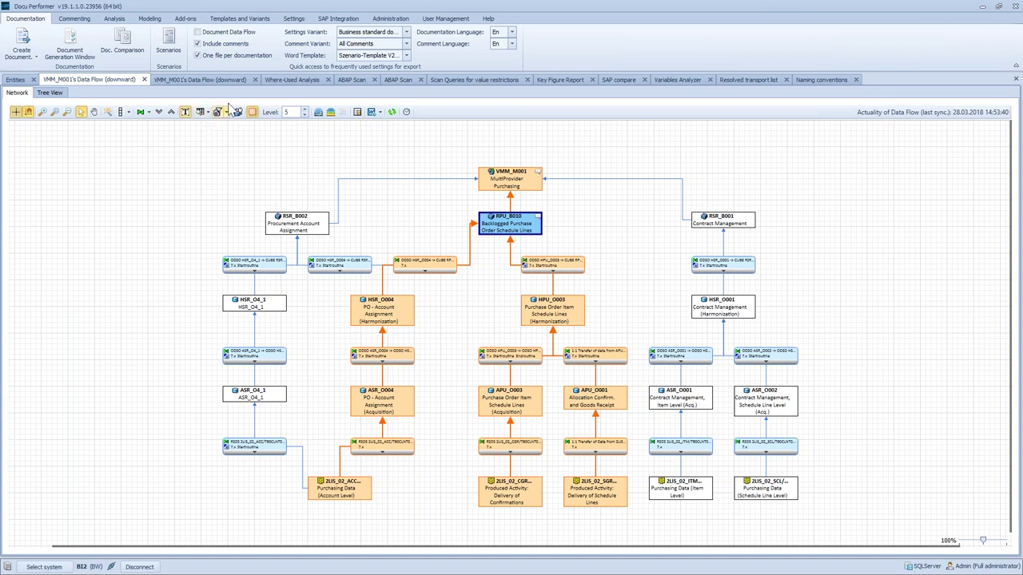
# Step: Show the detailed VMM_M001 data flow with queries and examine the transformation from HPU_O003 to RPU_B010
pyautogui.click(224, 80)
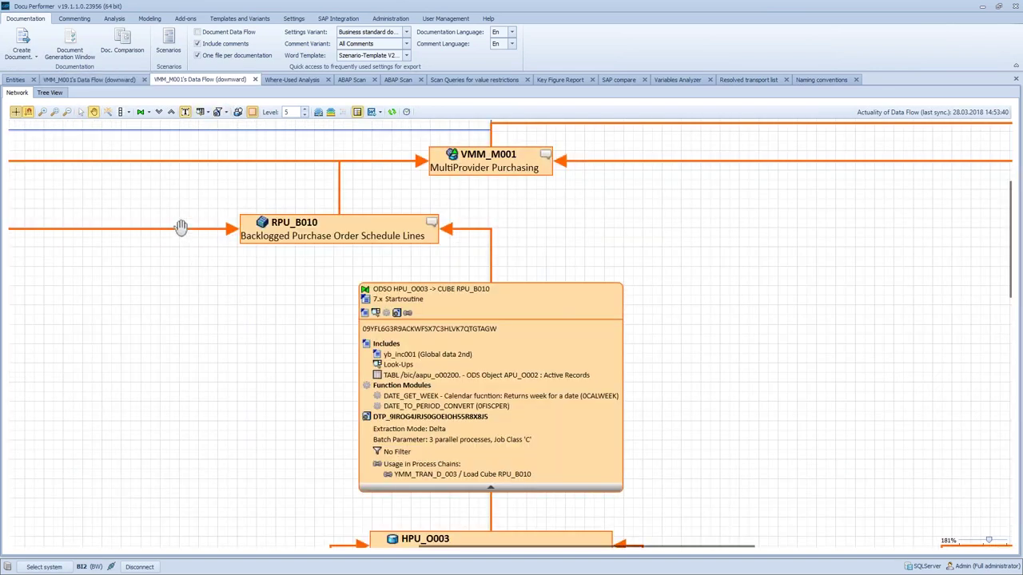
pyautogui.moveTo(171, 299); pyautogui.dragTo(186, 343)
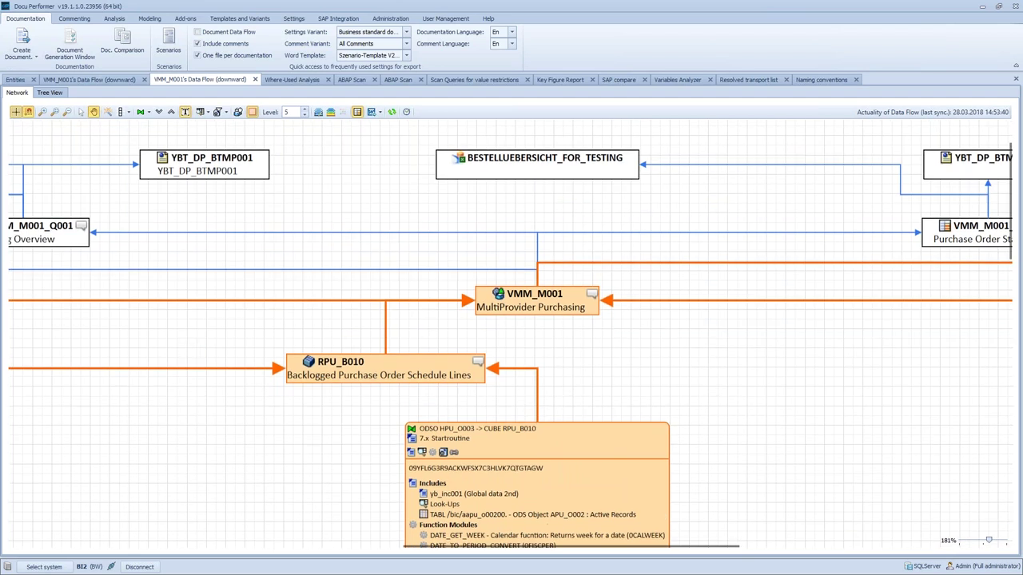
pyautogui.scroll(-8, 186, 342)
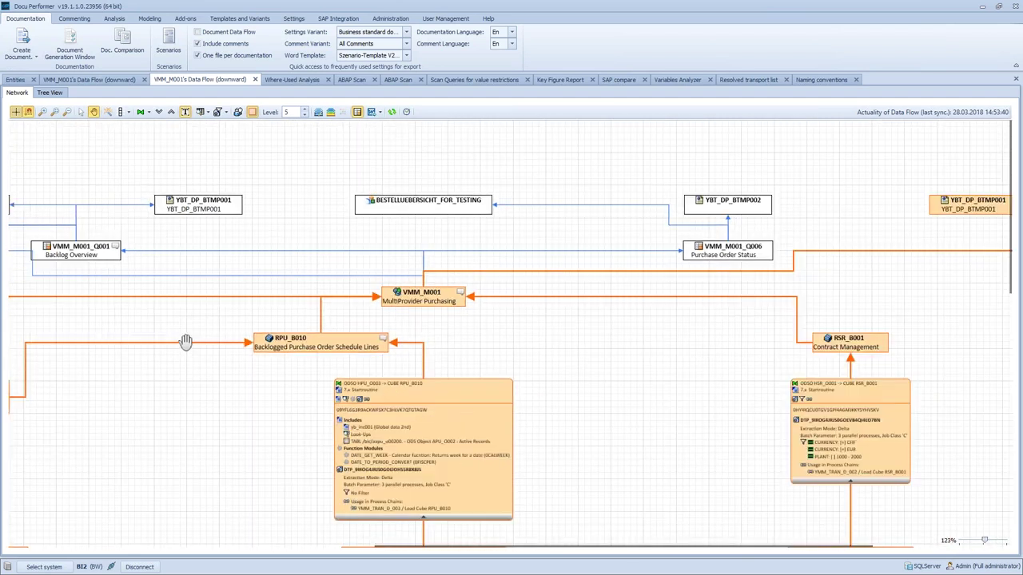
pyautogui.scroll(-1, 187, 357)
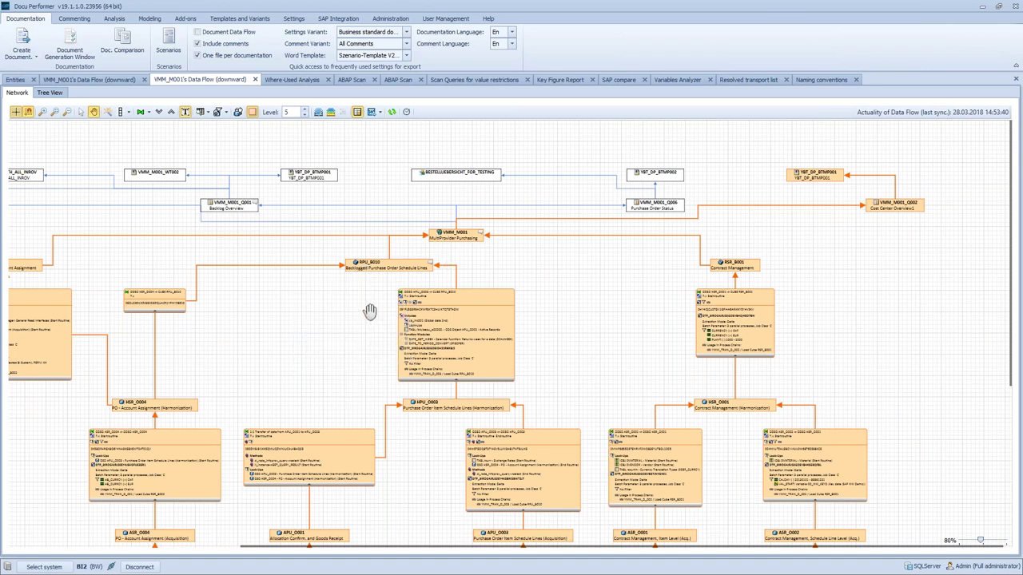
pyautogui.scroll(10, 369, 310)
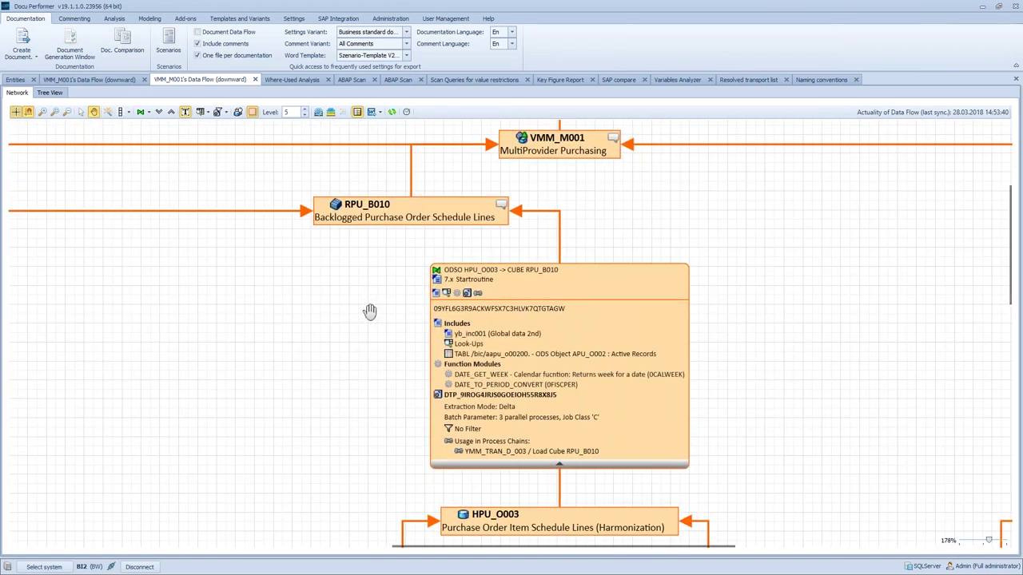
pyautogui.scroll(1, 370, 311)
pyautogui.moveTo(376, 333); pyautogui.dragTo(254, 260)
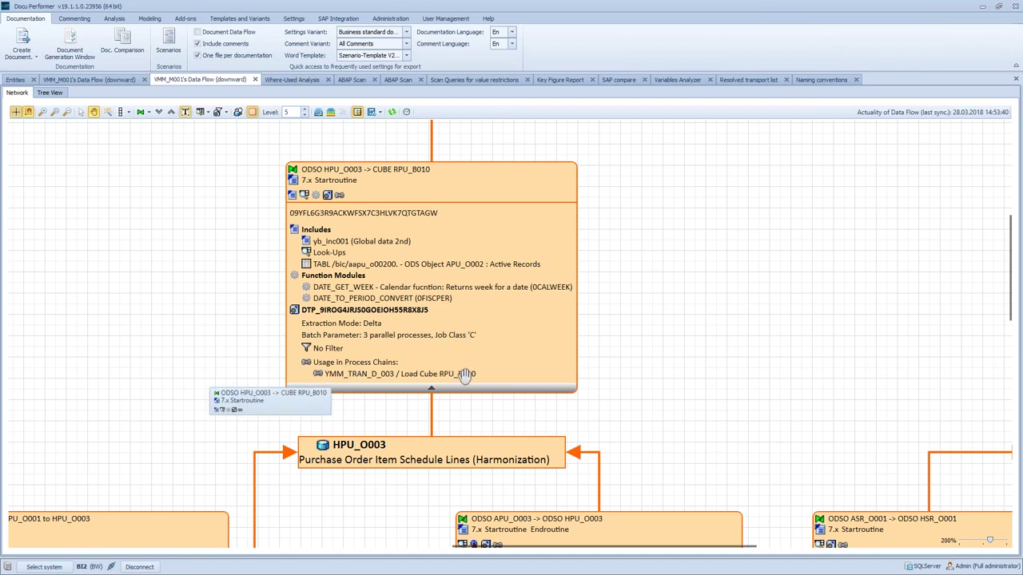
# Step: Examine the look-ups, filters and process chains of the transformations feeding HPU_O003, HSR_O001 and RSR_B001
pyautogui.moveTo(654, 406); pyautogui.dragTo(280, 233)
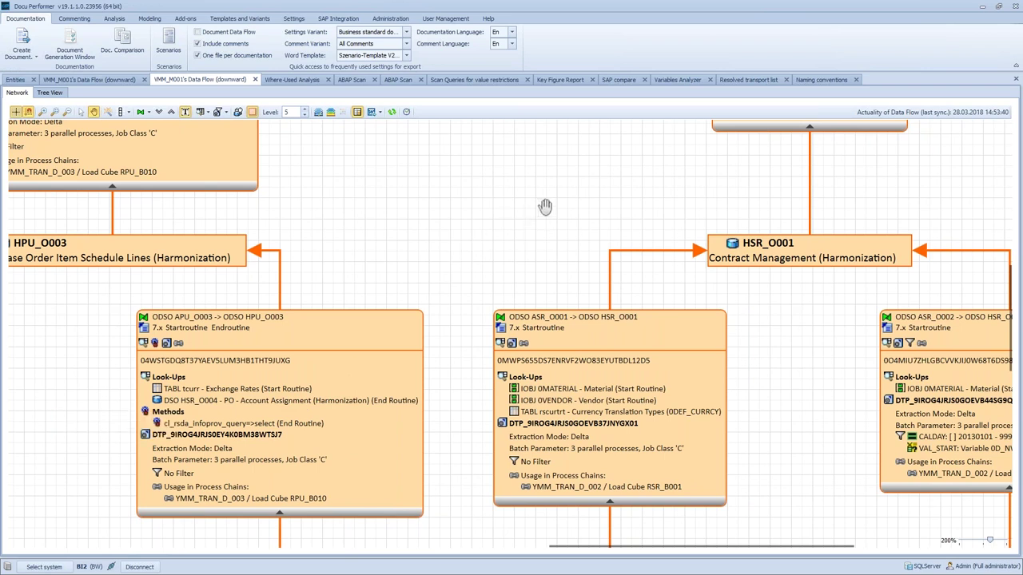
pyautogui.moveTo(543, 205); pyautogui.dragTo(206, 245)
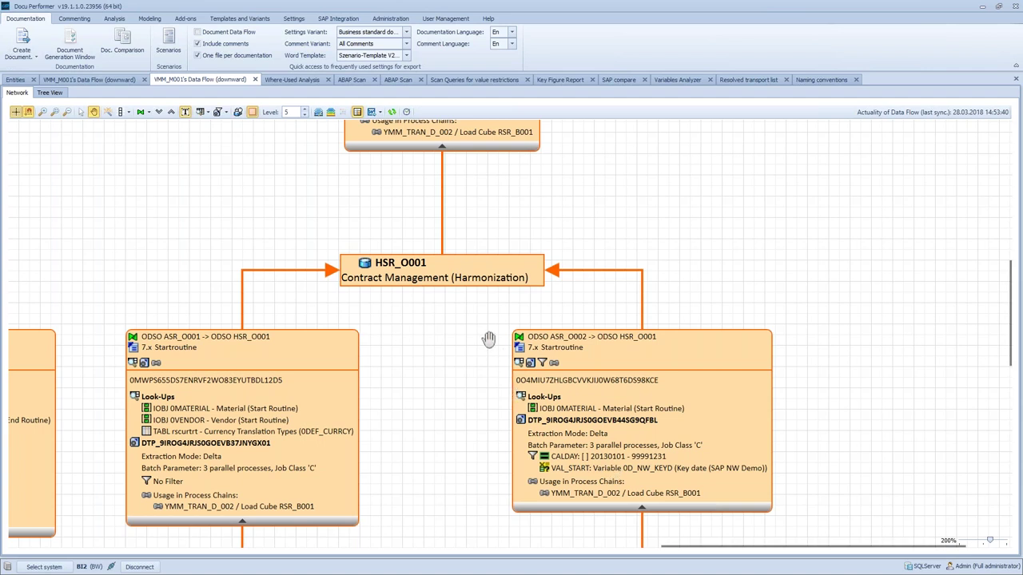
pyautogui.scroll(3, 466, 413)
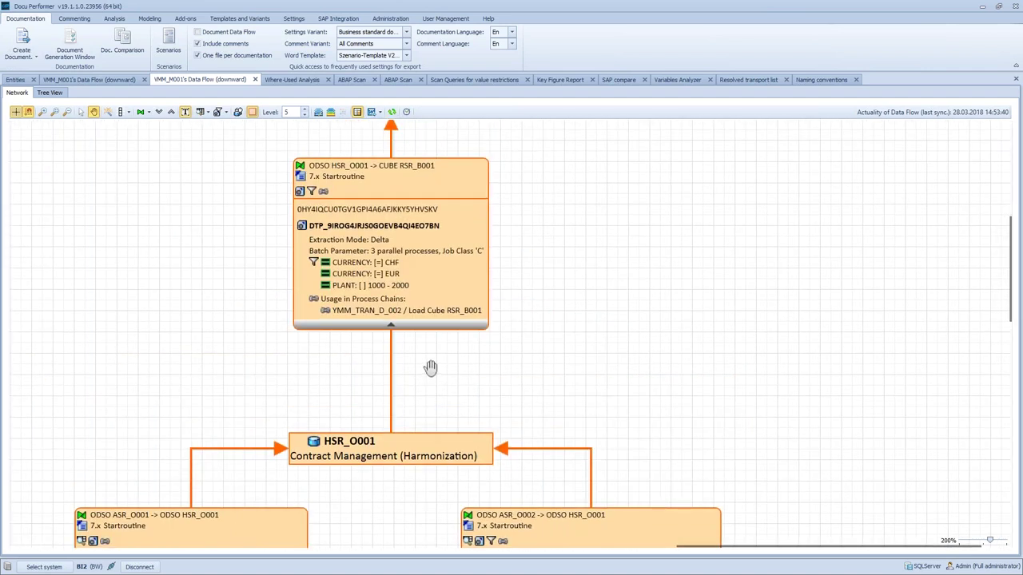
pyautogui.moveTo(183, 266); pyautogui.dragTo(216, 382)
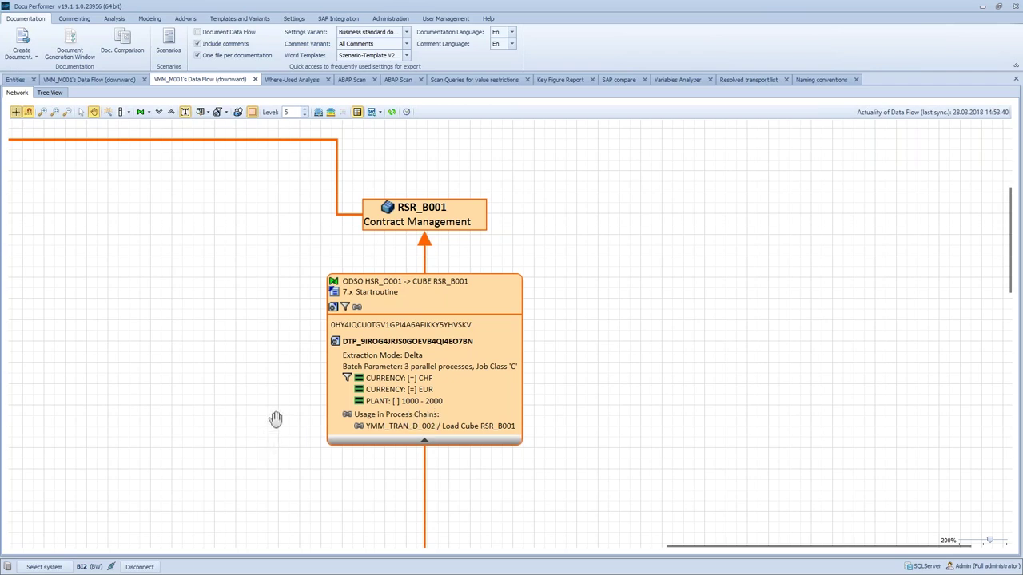
pyautogui.scroll(3, 256, 488)
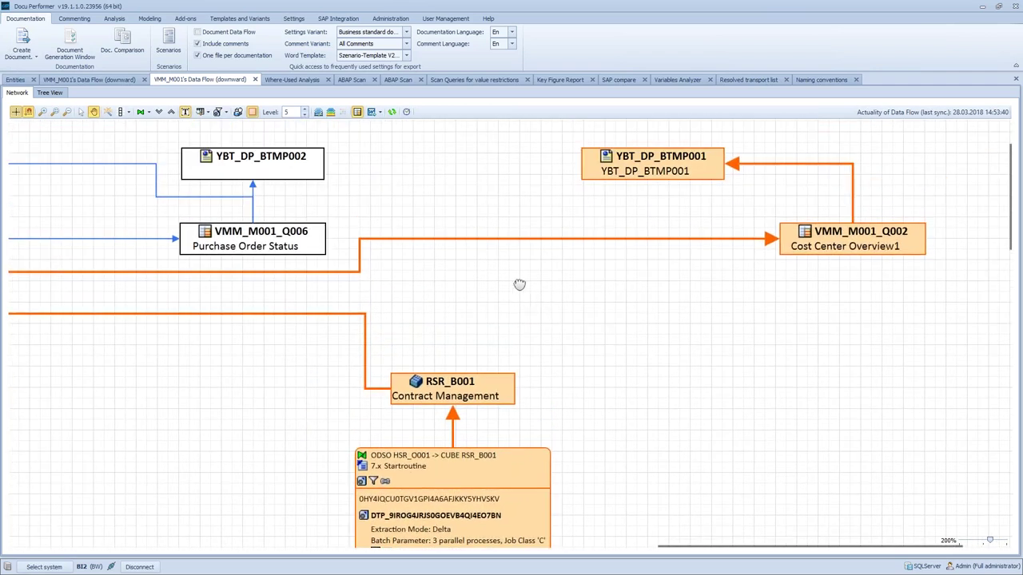
# Step: Activate the pointer tool and select query VMM_M001_Q006 to highlight its path through the data flow
pyautogui.hscroll(-8, 511, 284)
pyautogui.moveTo(470, 396); pyautogui.dragTo(591, 440)
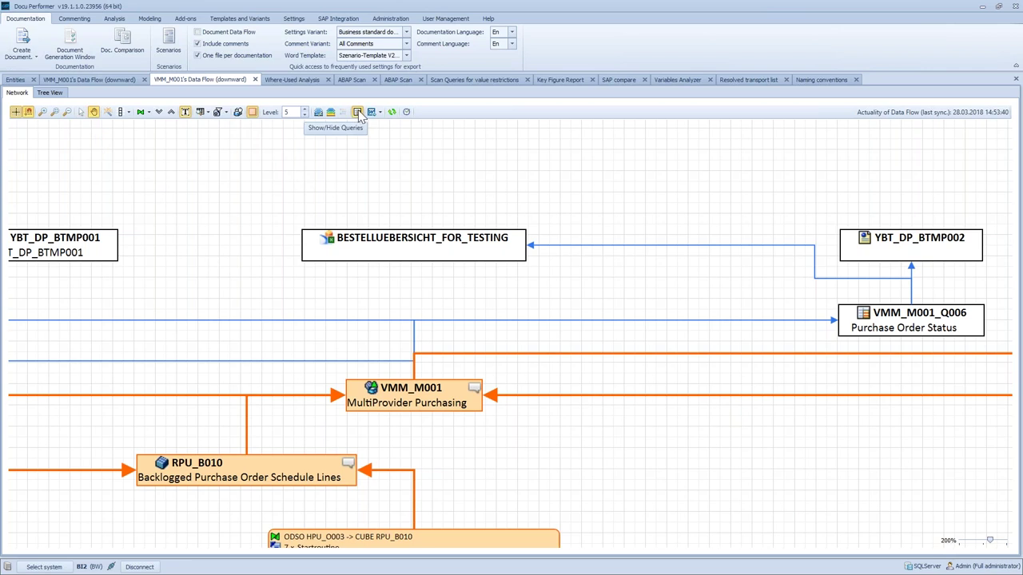
pyautogui.moveTo(212, 292); pyautogui.dragTo(12, 283)
pyautogui.click(82, 112)
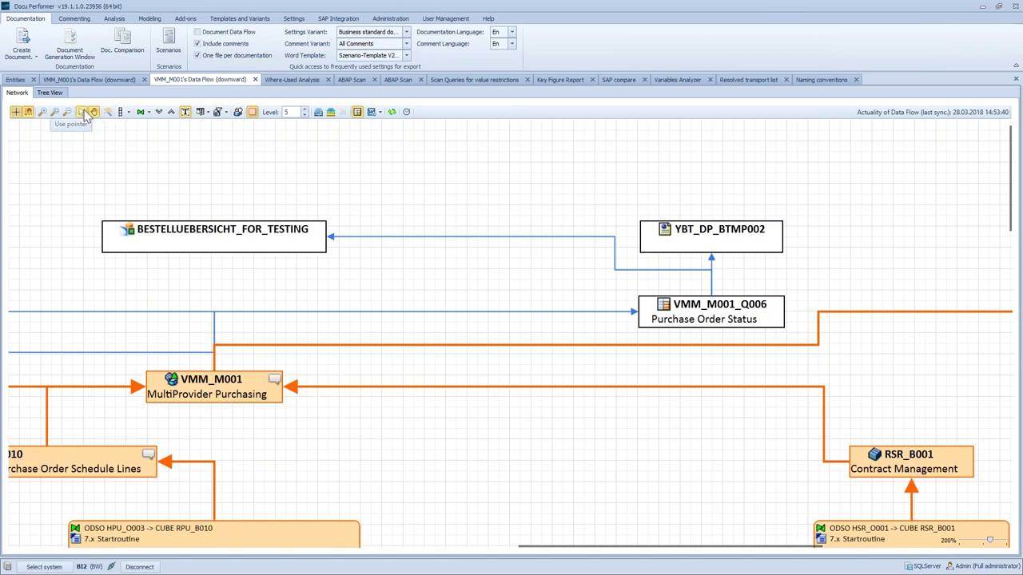
pyautogui.click(627, 326)
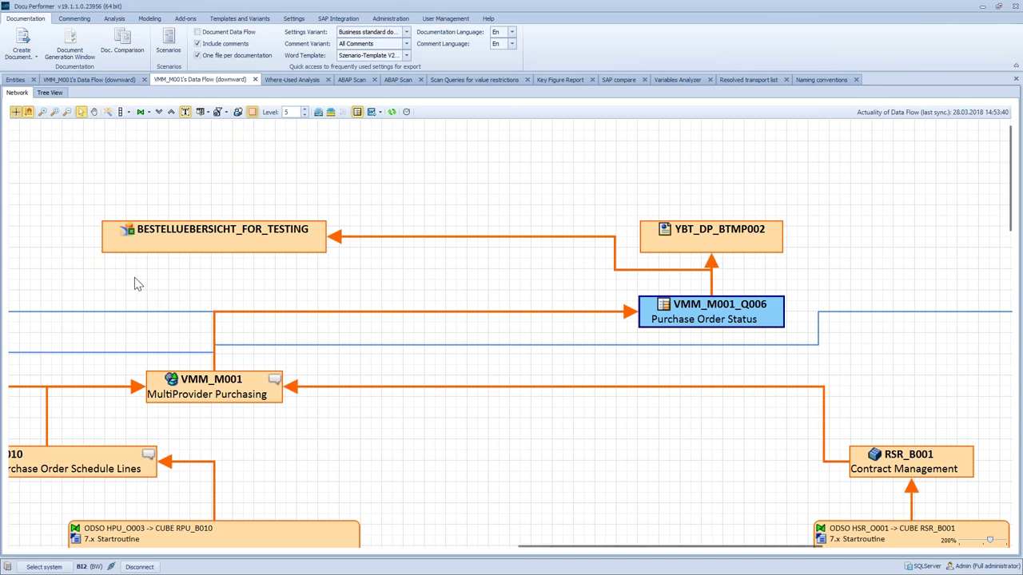
# Step: Show the data flow as a tree and examine the filters, process chains and 0CALDAY mapping analysis
pyautogui.click(49, 93)
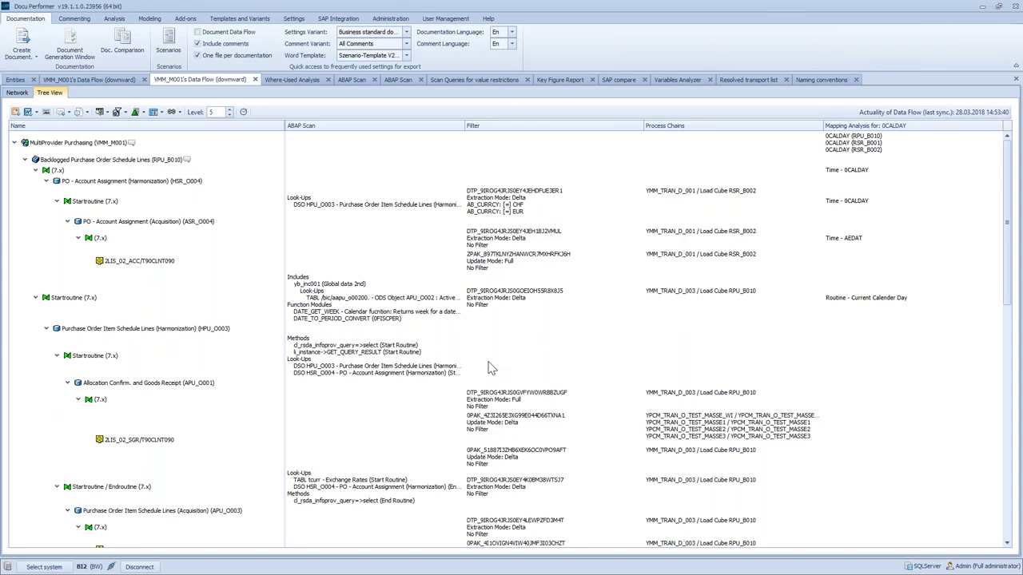
pyautogui.click(837, 238)
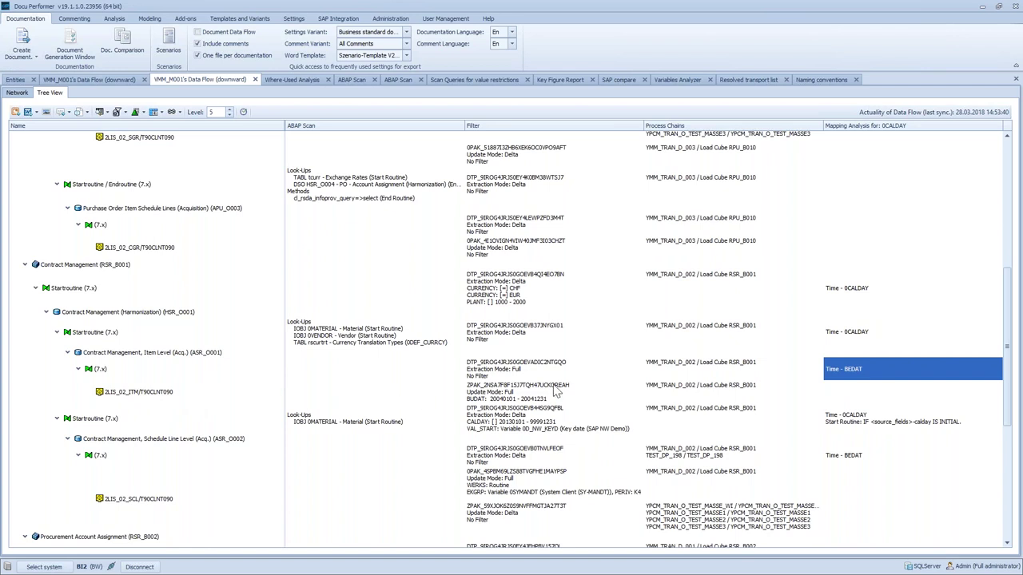
pyautogui.scroll(10, 569, 390)
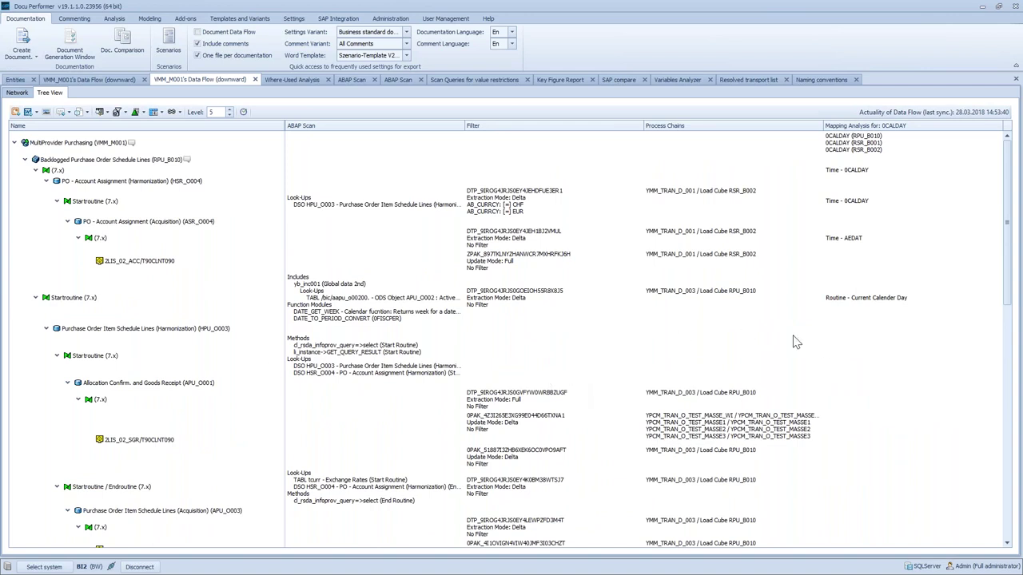
pyautogui.click(874, 340)
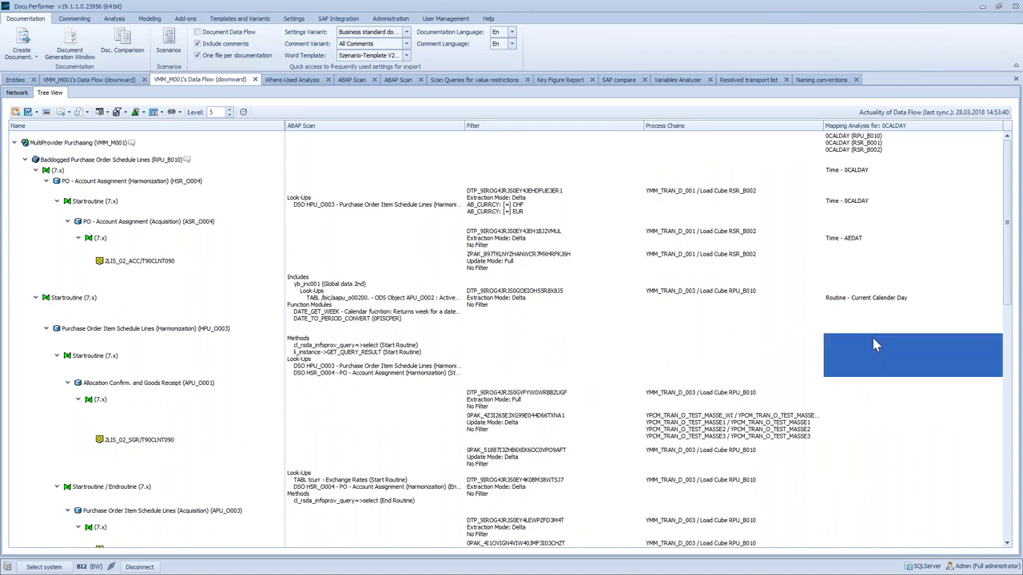
pyautogui.click(871, 428)
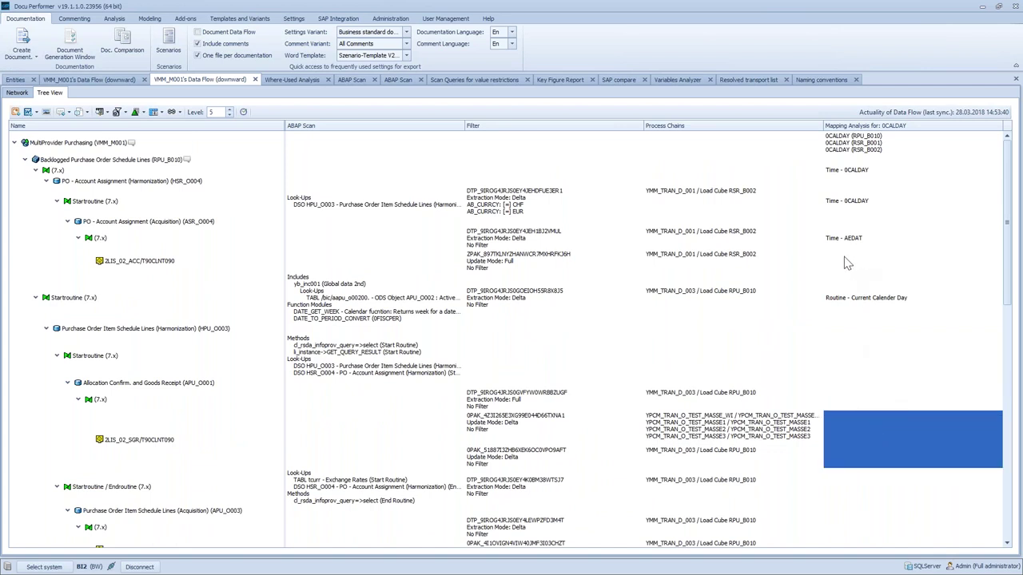
# Step: Display the ABAP source code of the RPU_B010 transformation behind the 0CALDAY mapping and examine its global data, start routine and InfoObject 0CALDAY routine
pyautogui.rightClick(852, 297)
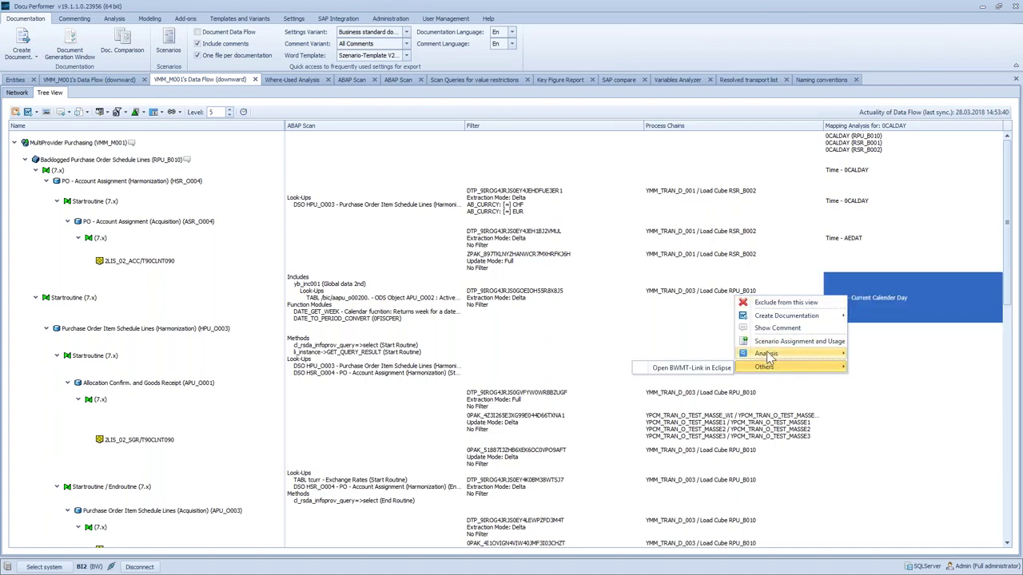
pyautogui.moveTo(767, 358)
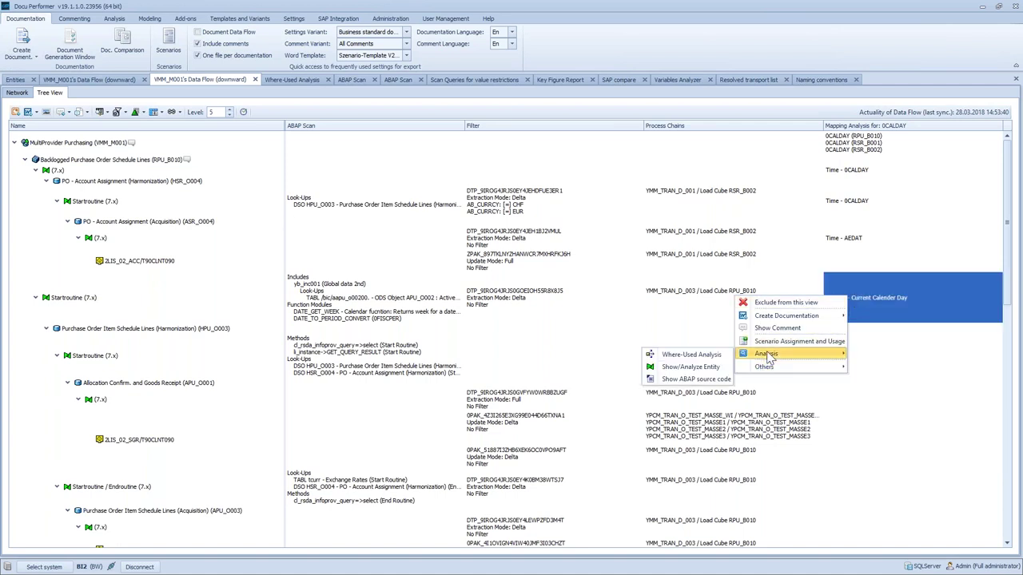
pyautogui.click(680, 381)
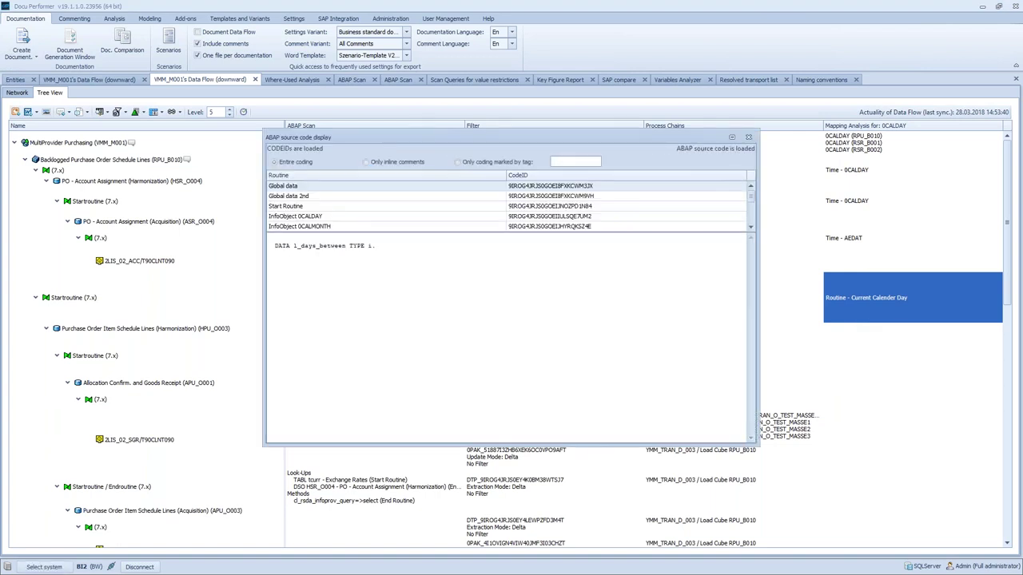
pyautogui.click(319, 196)
pyautogui.click(316, 207)
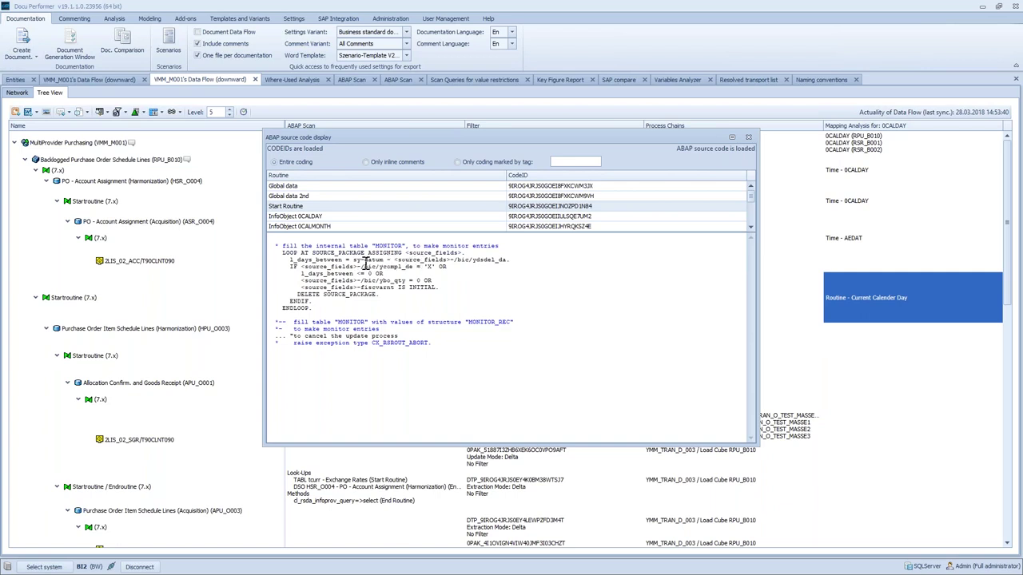
pyautogui.moveTo(364, 262); pyautogui.dragTo(389, 262)
pyautogui.click(347, 215)
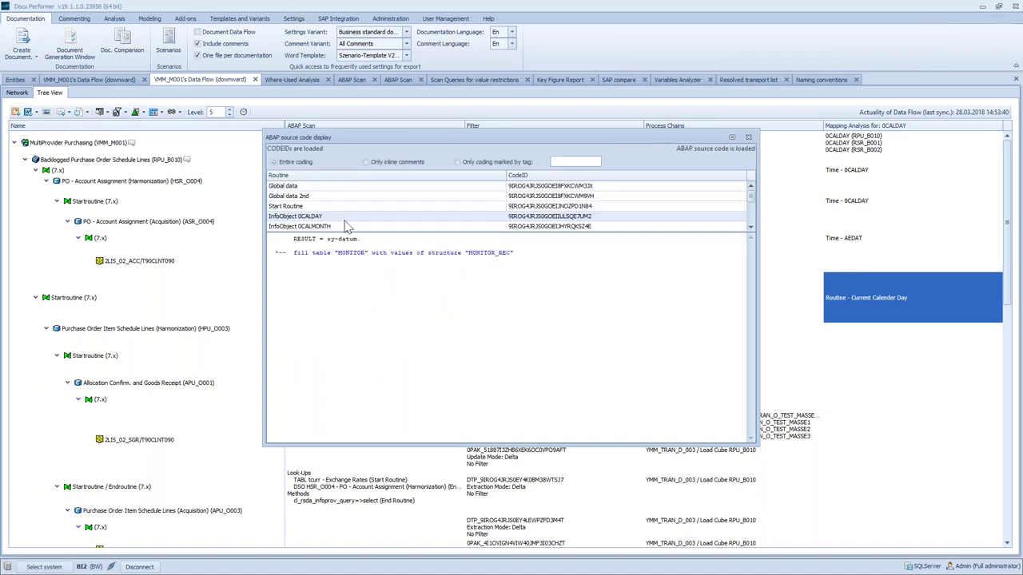
pyautogui.moveTo(325, 239); pyautogui.dragTo(366, 239)
pyautogui.click(748, 136)
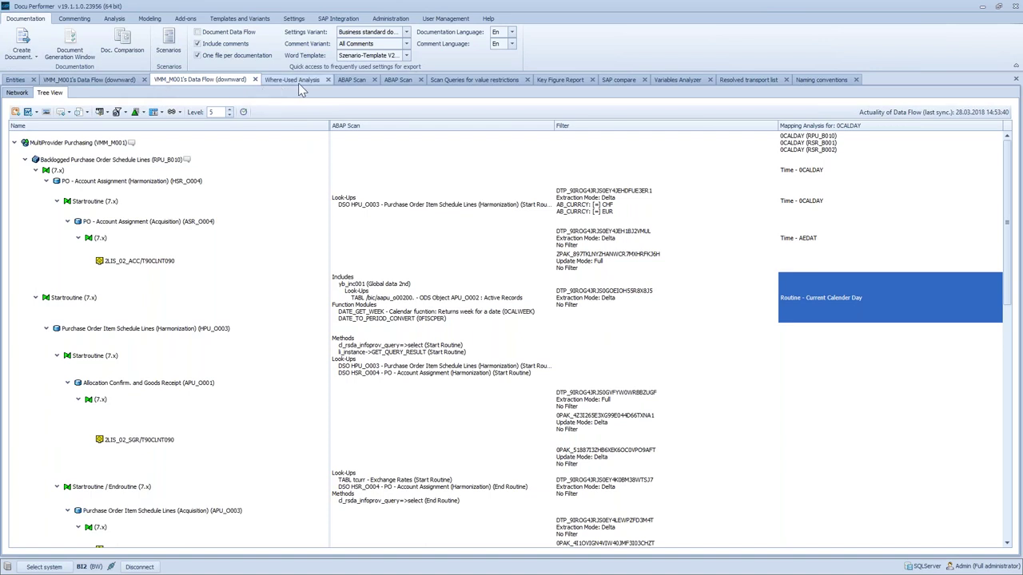
# Step: Review the where-used analysis of 0CALDAY in BW objects, including the value filter on technical names
pyautogui.click(26, 80)
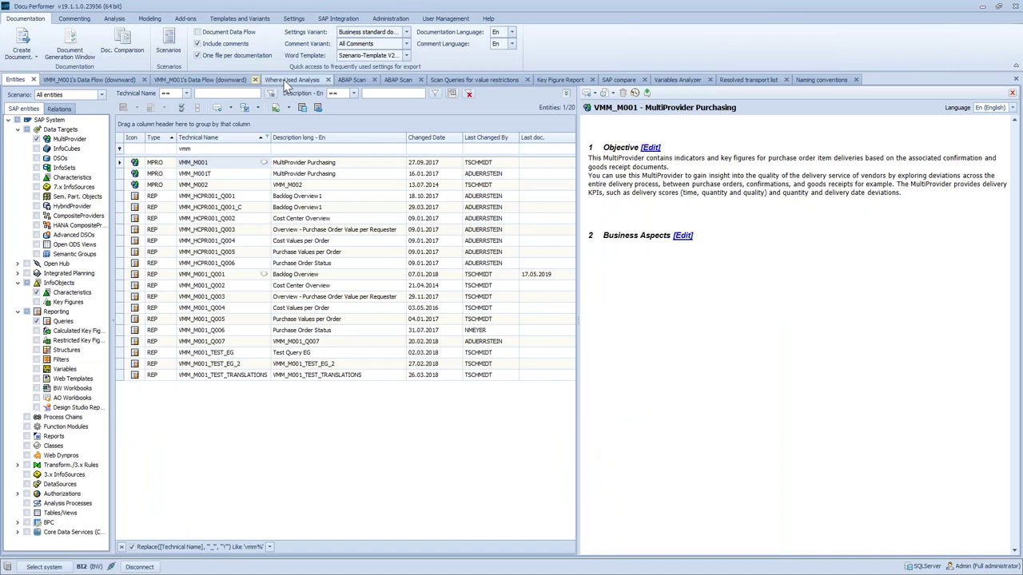
pyautogui.click(286, 83)
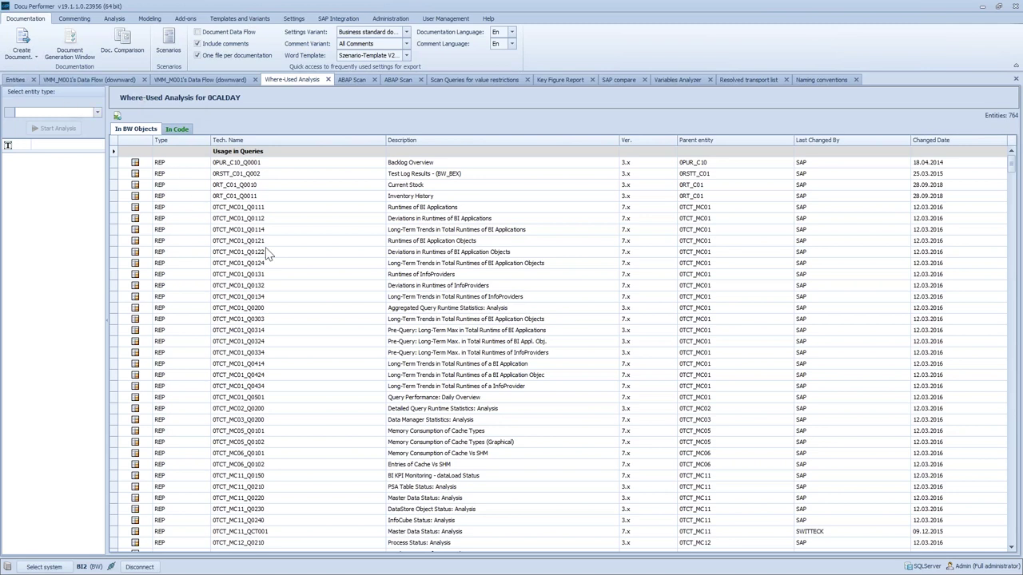
pyautogui.scroll(-3, 269, 254)
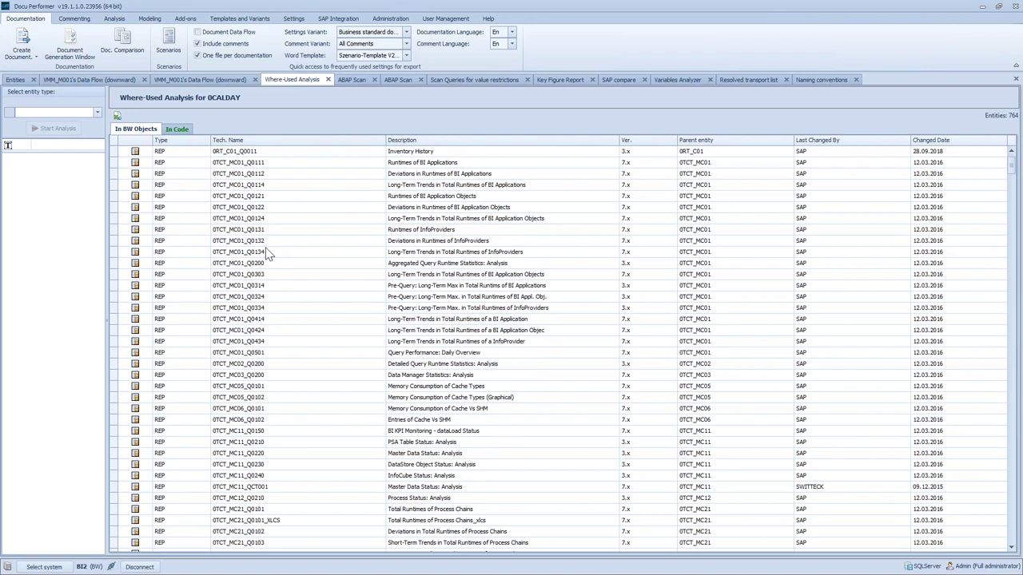
pyautogui.click(238, 220)
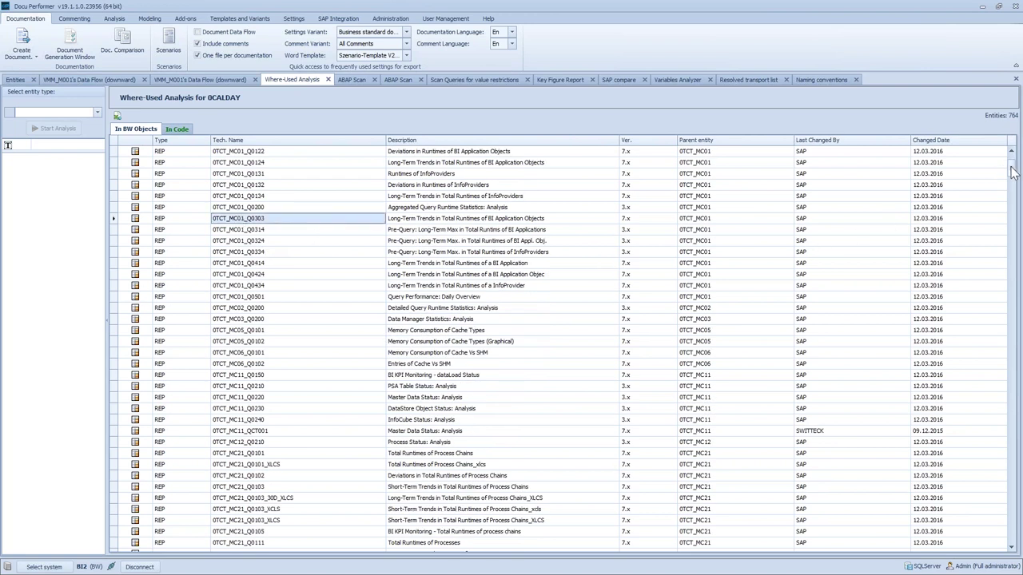
pyautogui.scroll(3, 372, 148)
pyautogui.click(383, 139)
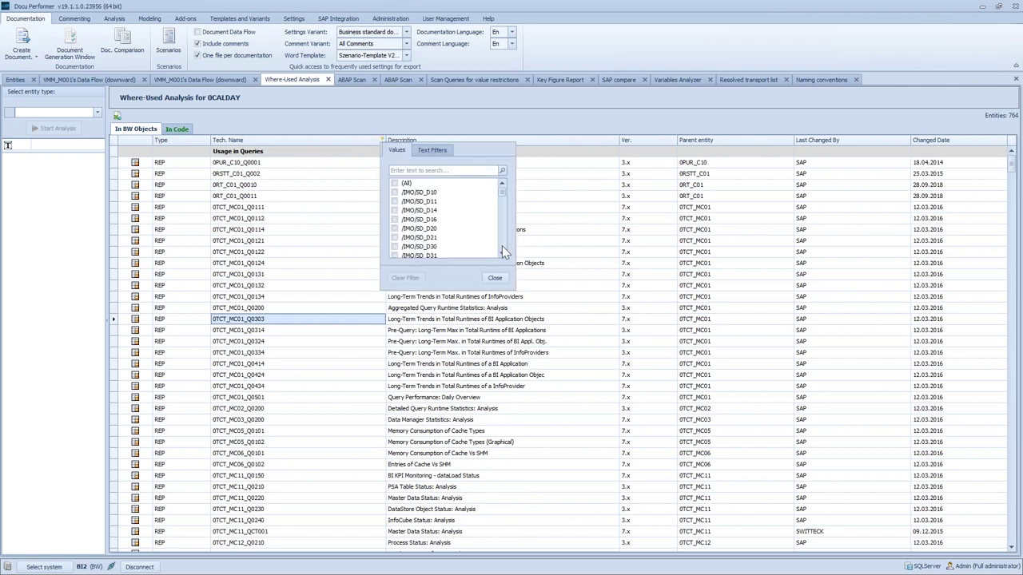
pyautogui.click(494, 278)
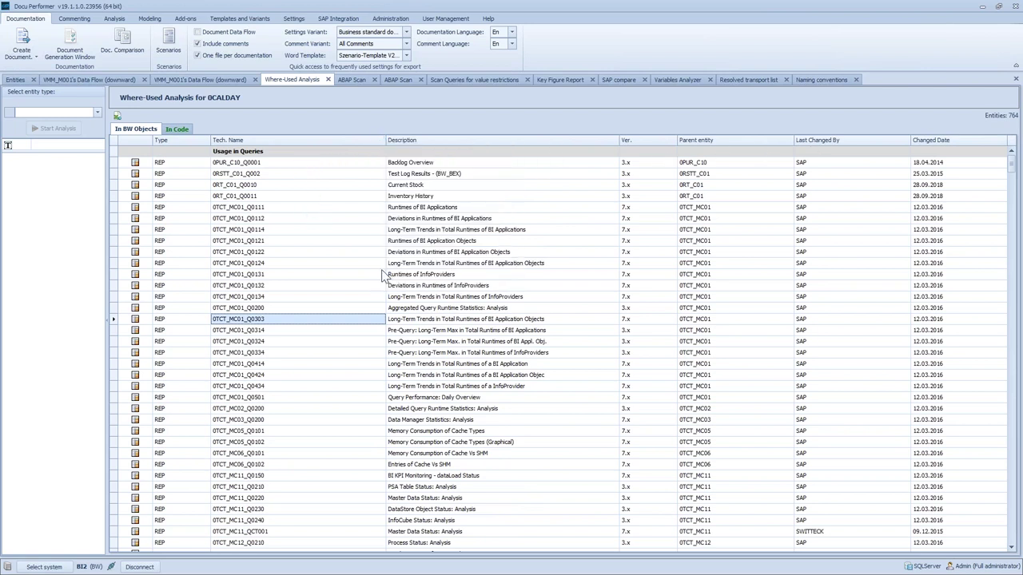
pyautogui.scroll(-4, 382, 276)
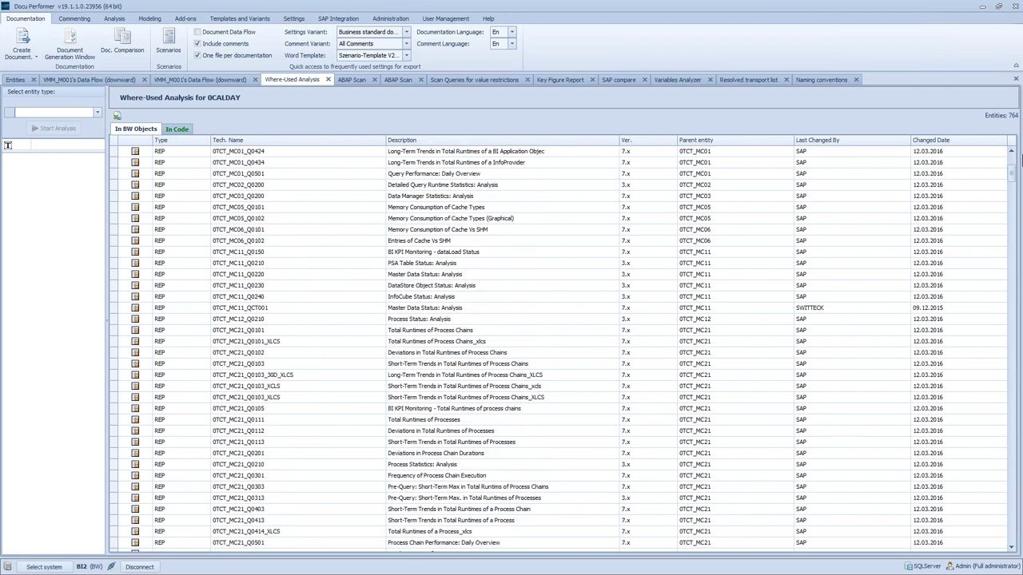
pyautogui.moveTo(1012, 177); pyautogui.dragTo(970, 543)
# Step: Examine where 0CALDAY is used in code, including the source code found in reports and includes
pyautogui.click(176, 129)
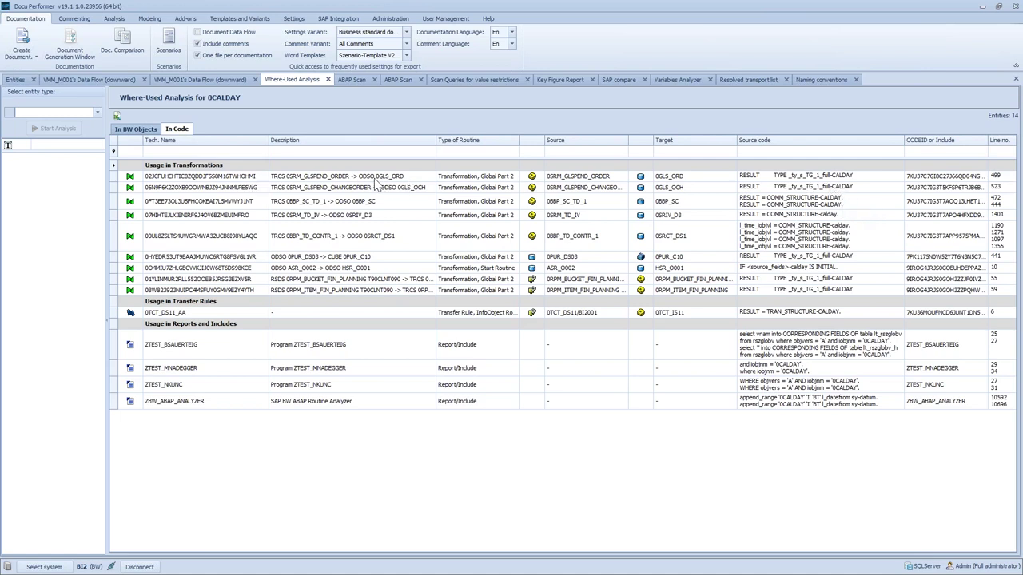
pyautogui.click(346, 355)
pyautogui.click(773, 349)
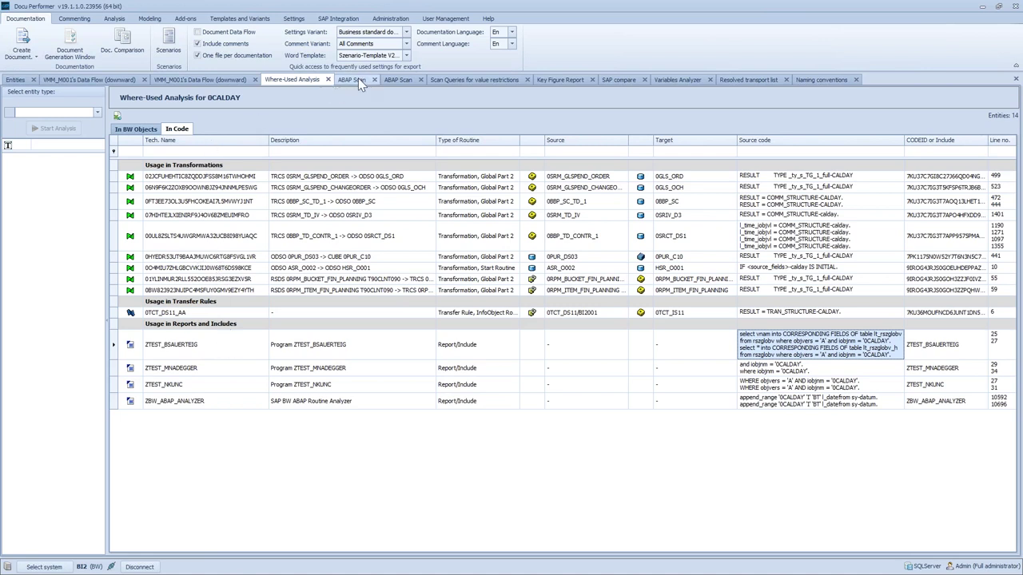
# Step: Review the where-used analysis settings for MultiProvider VMM_M001 without starting the analysis
pyautogui.click(10, 80)
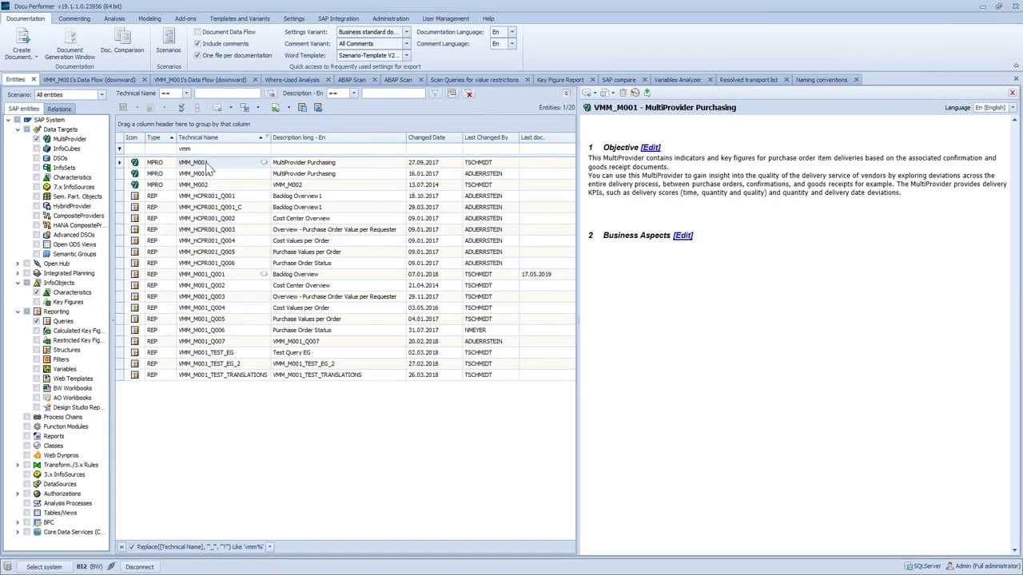
pyautogui.rightClick(206, 163)
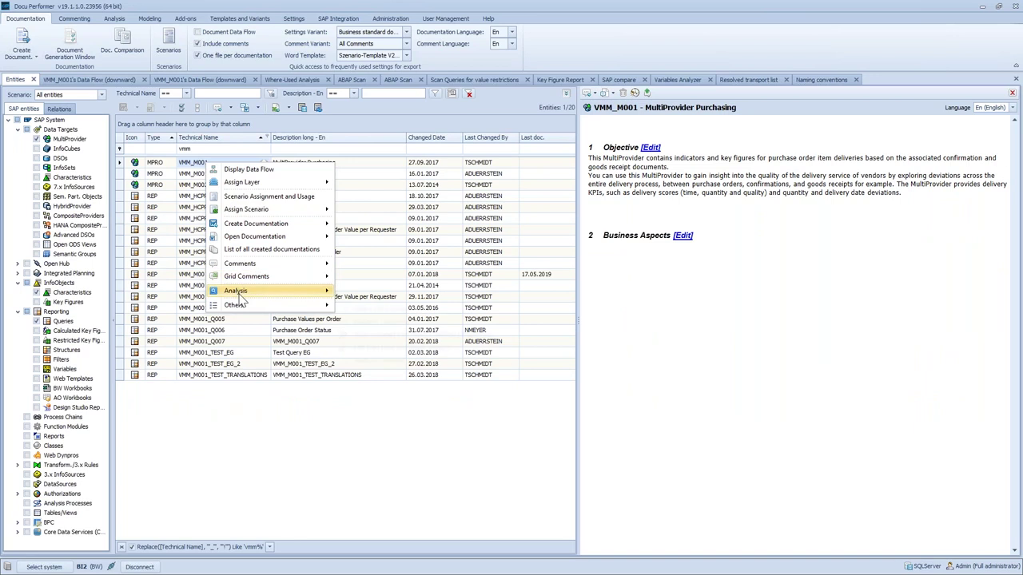
pyautogui.moveTo(240, 294)
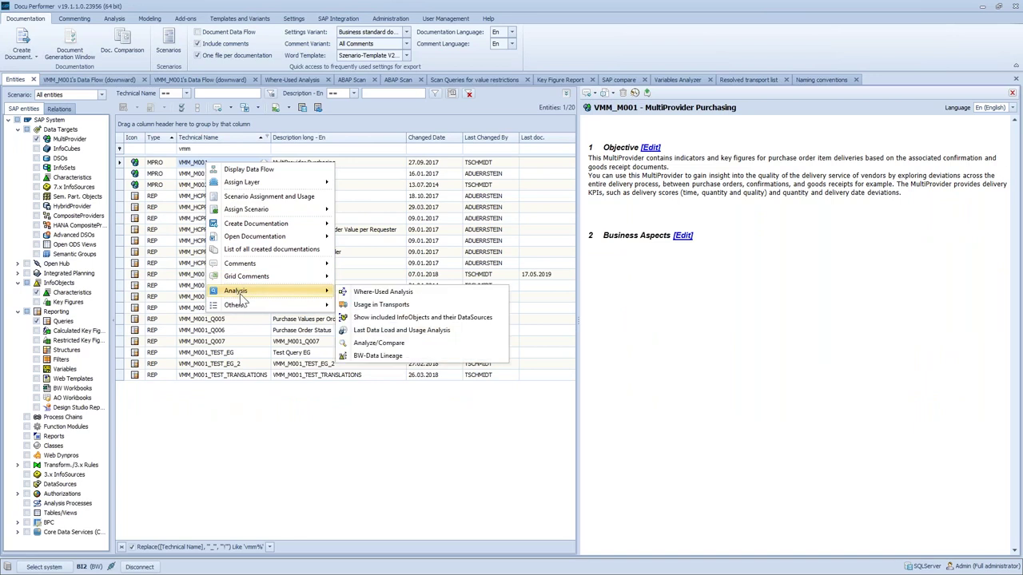
pyautogui.click(366, 295)
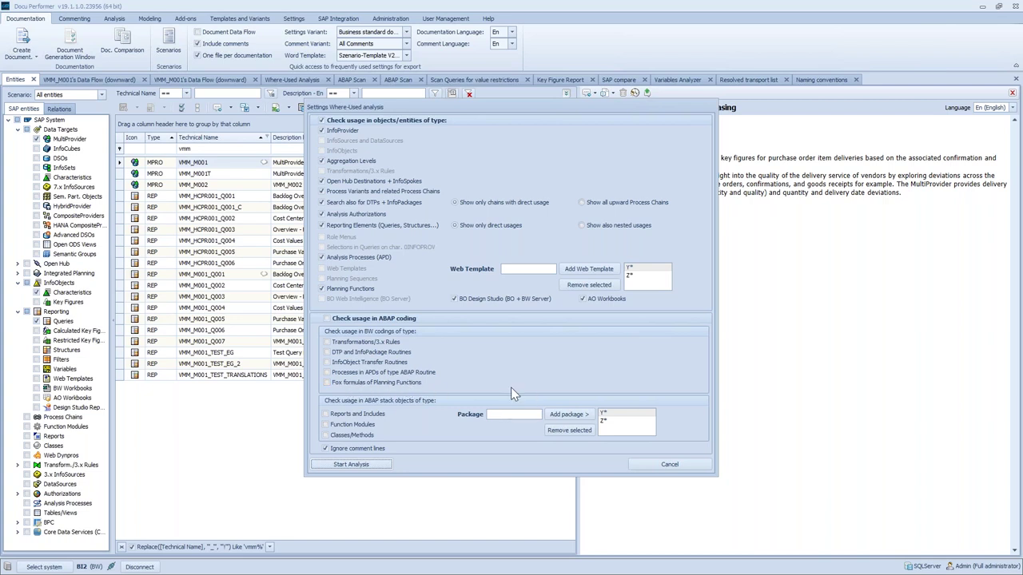
pyautogui.click(650, 468)
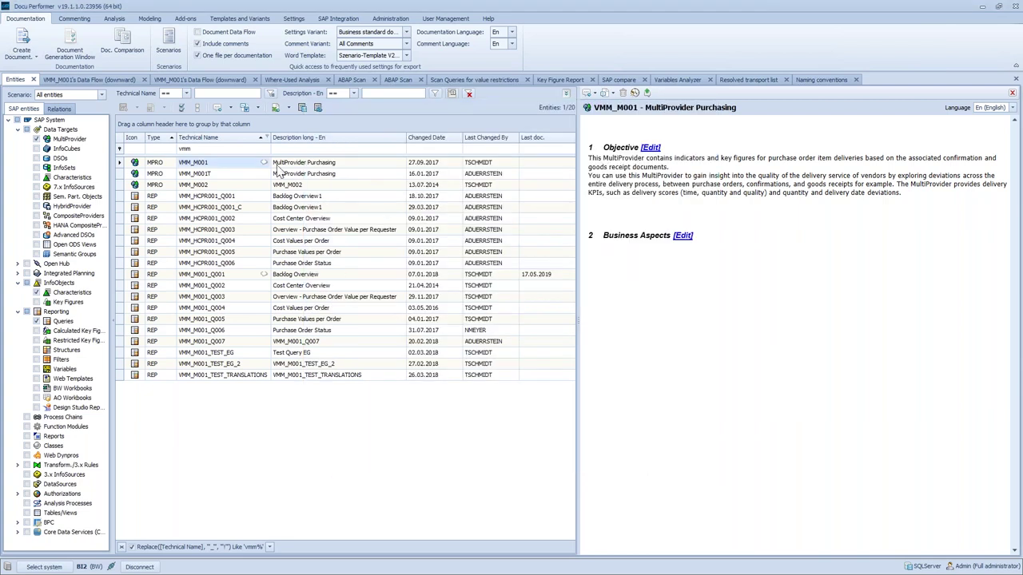
# Step: Examine the ABAP scan results for the keywords "break-point" and "select single"
pyautogui.click(303, 81)
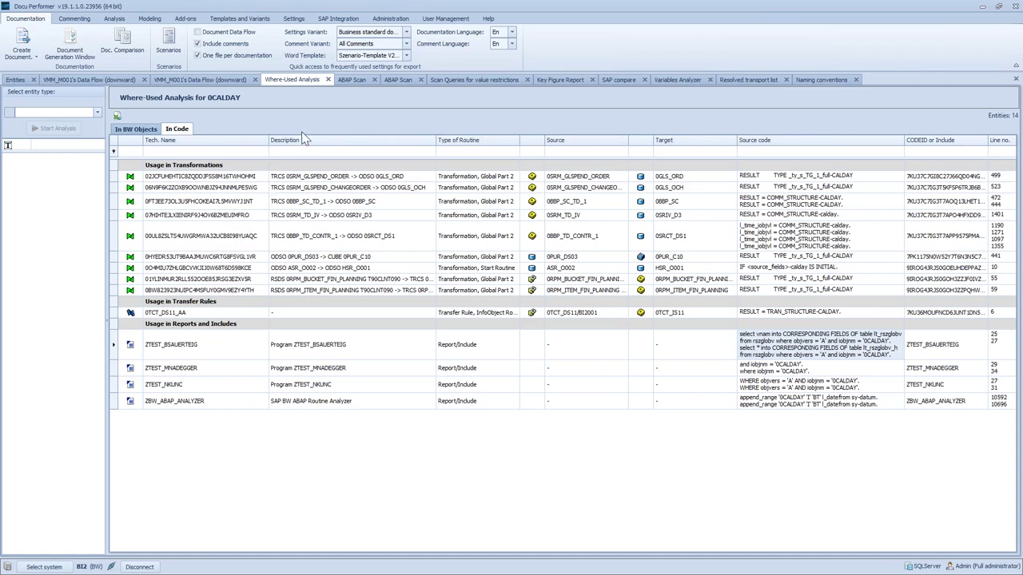
pyautogui.click(354, 81)
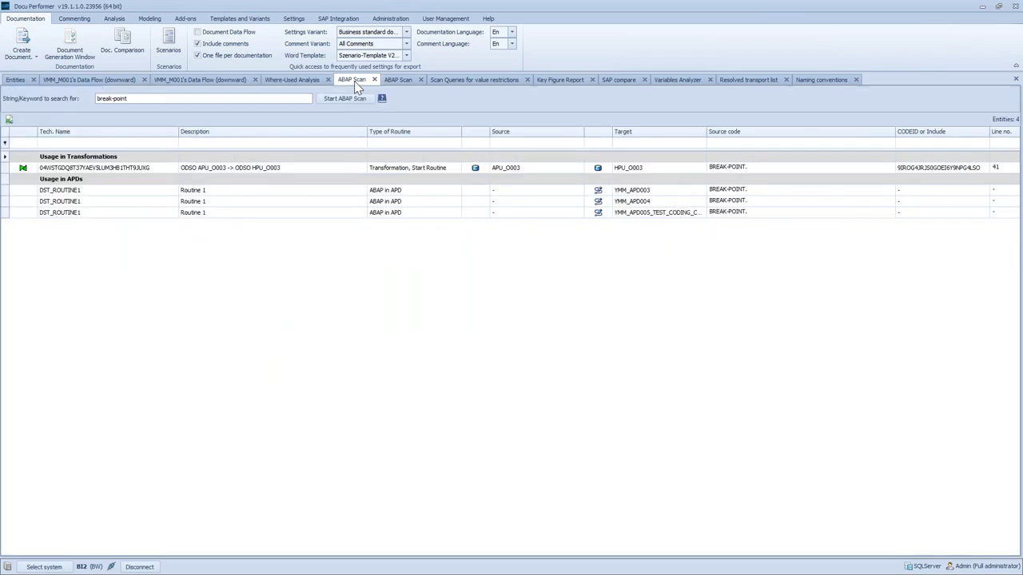
pyautogui.click(141, 99)
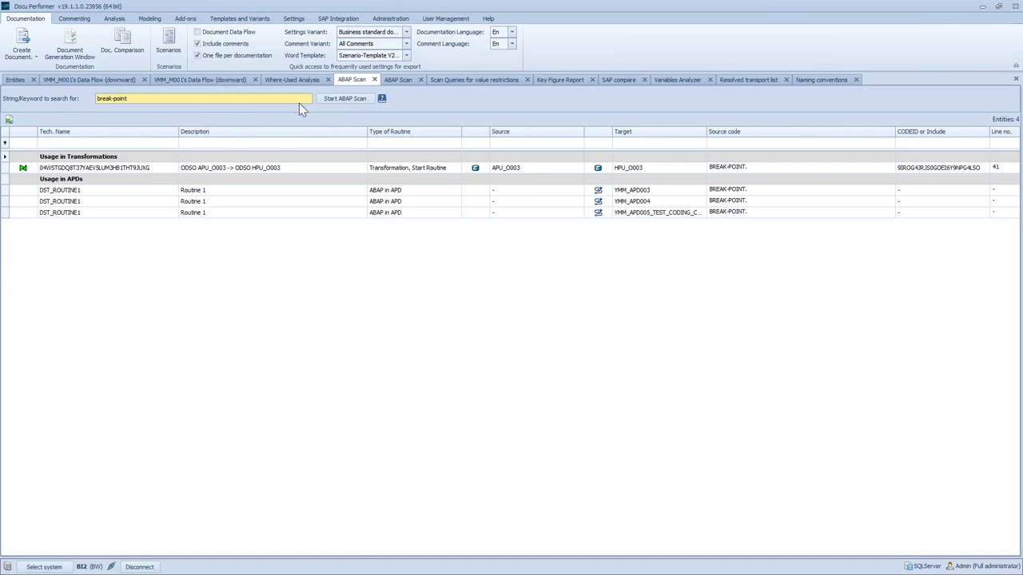
pyautogui.click(397, 79)
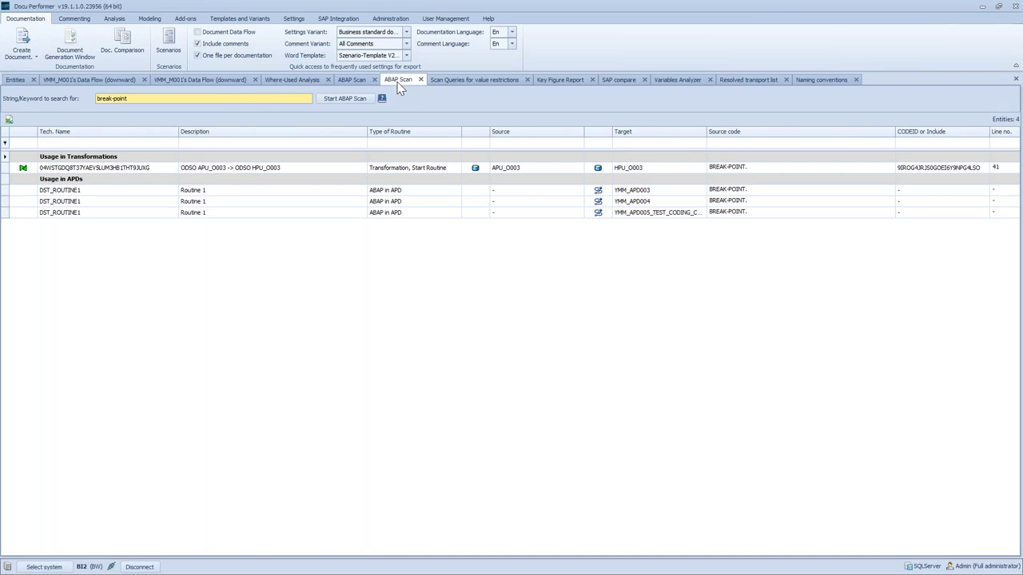
pyautogui.moveTo(180, 100); pyautogui.dragTo(85, 99)
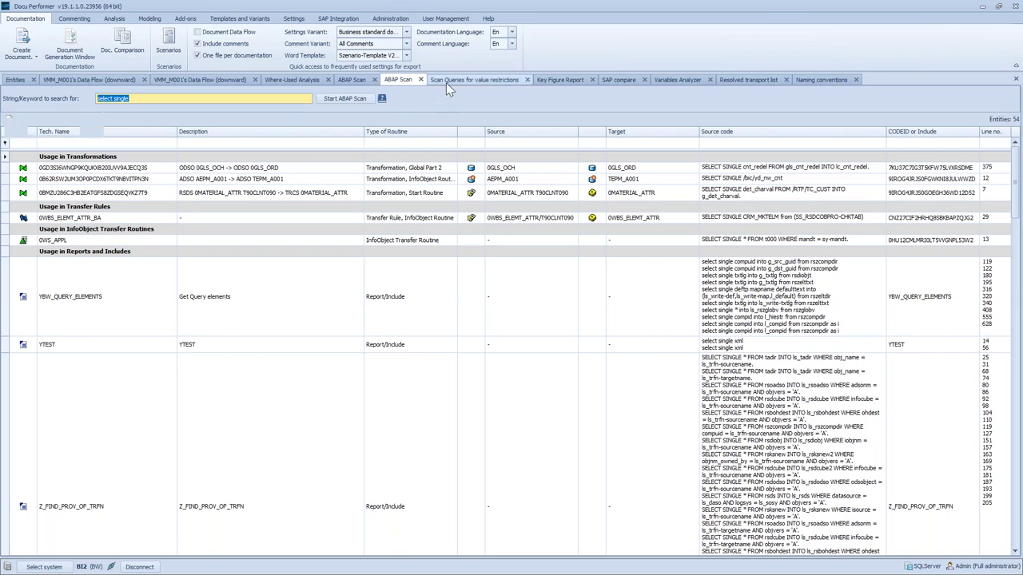
# Step: Examine the query selections scan of characteristic 0COUNTRY for the value restriction DE
pyautogui.click(446, 83)
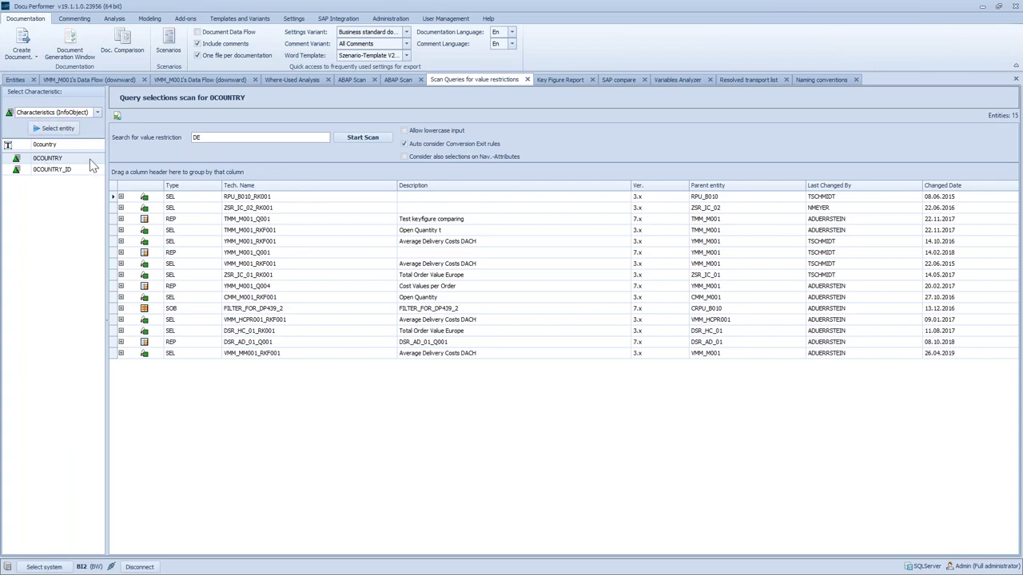
pyautogui.click(211, 138)
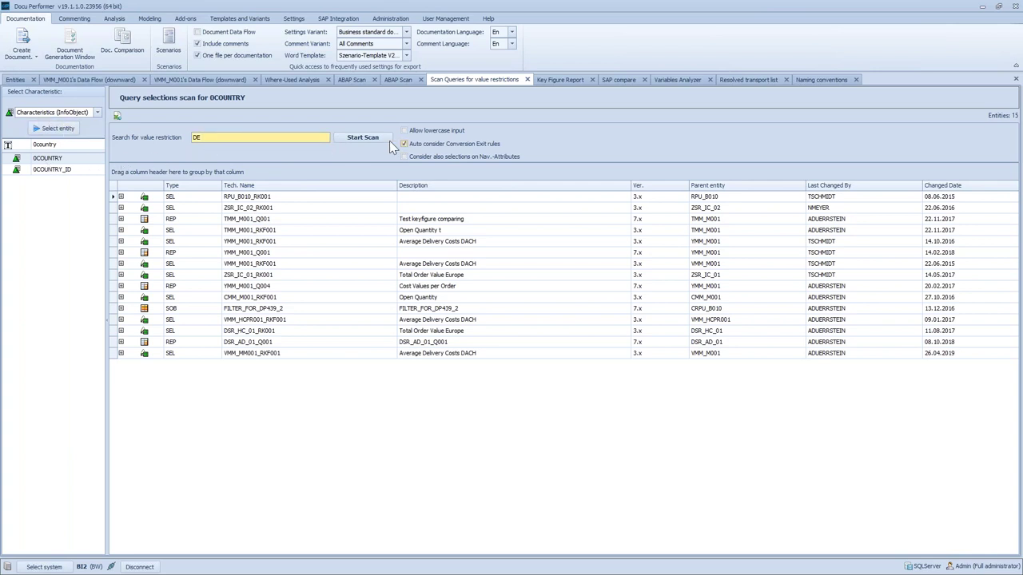
pyautogui.click(234, 199)
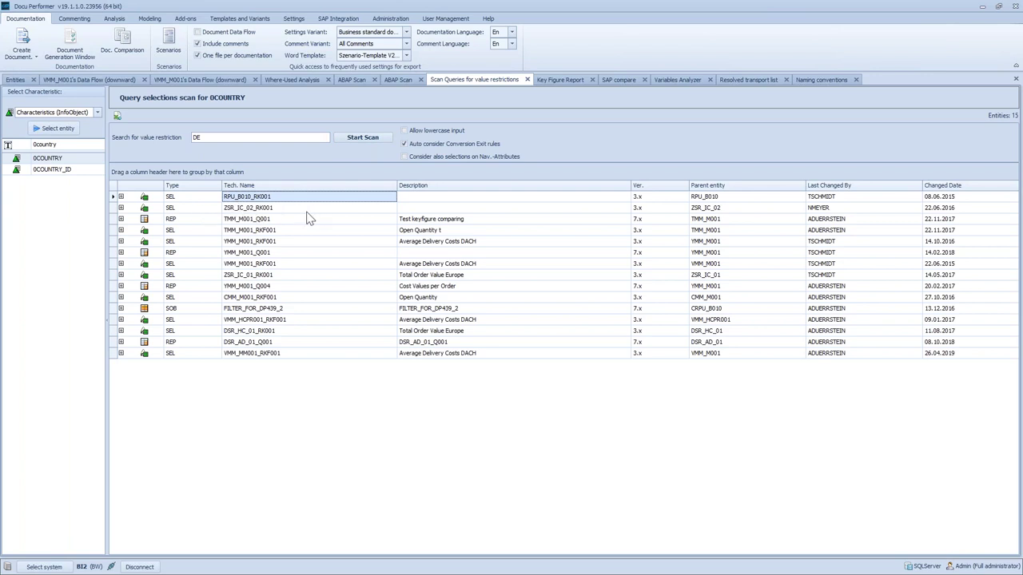
pyautogui.click(280, 211)
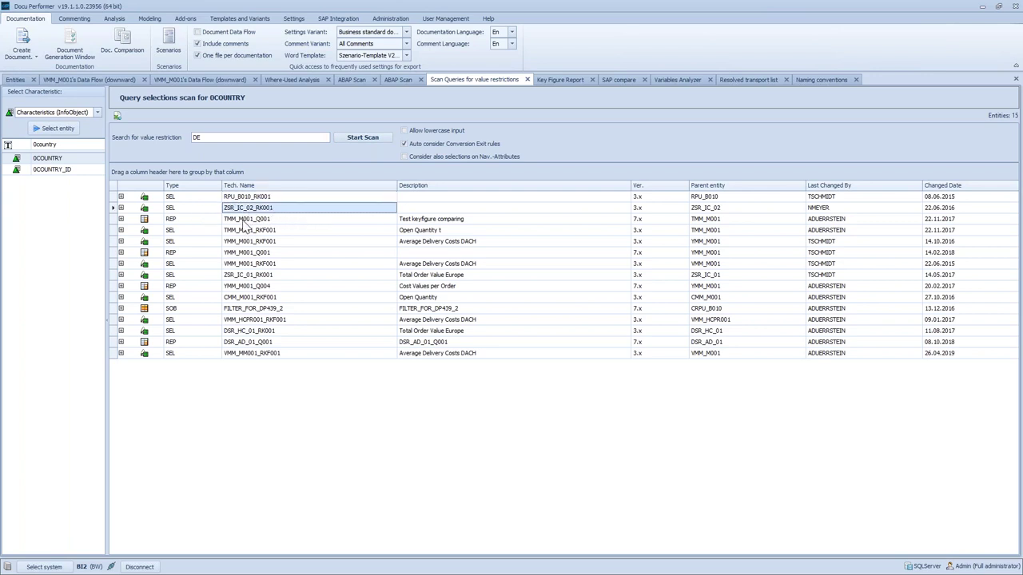
pyautogui.click(244, 221)
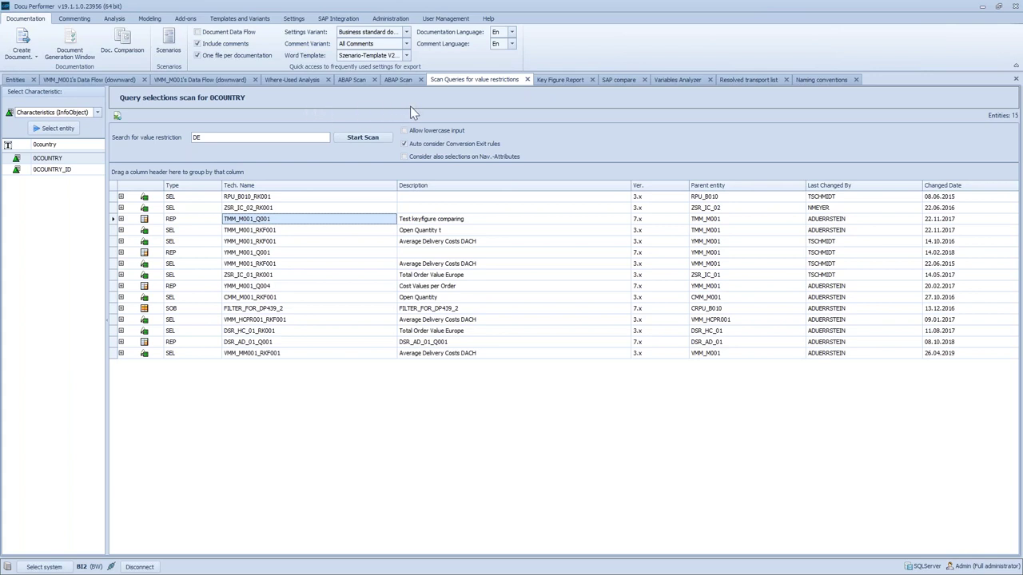
# Step: Filter the key figure report of MultiProvider VMM_M001 to key figure descriptions starting with "Open qua"
pyautogui.click(547, 82)
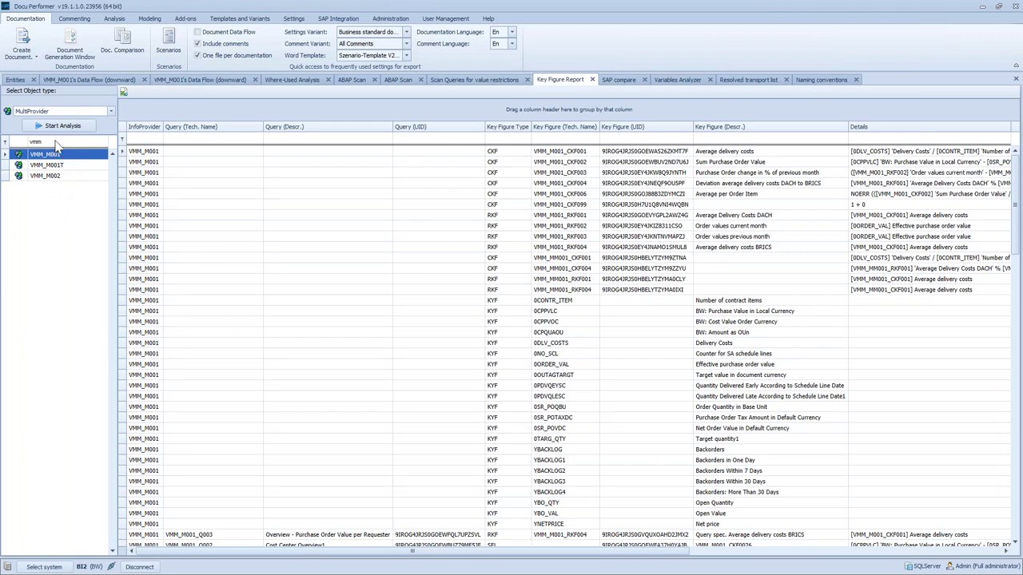
pyautogui.click(111, 115)
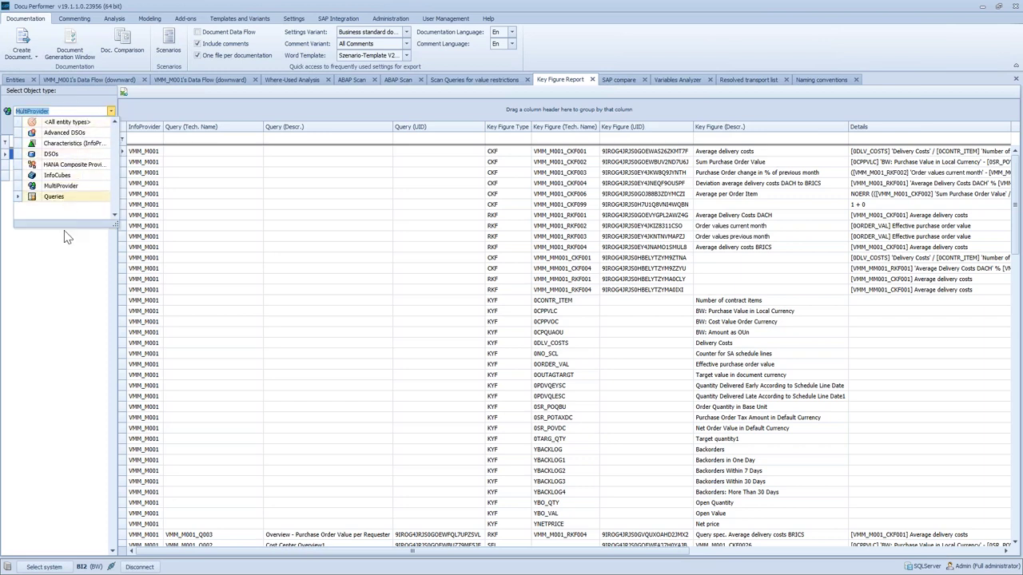
pyautogui.click(63, 270)
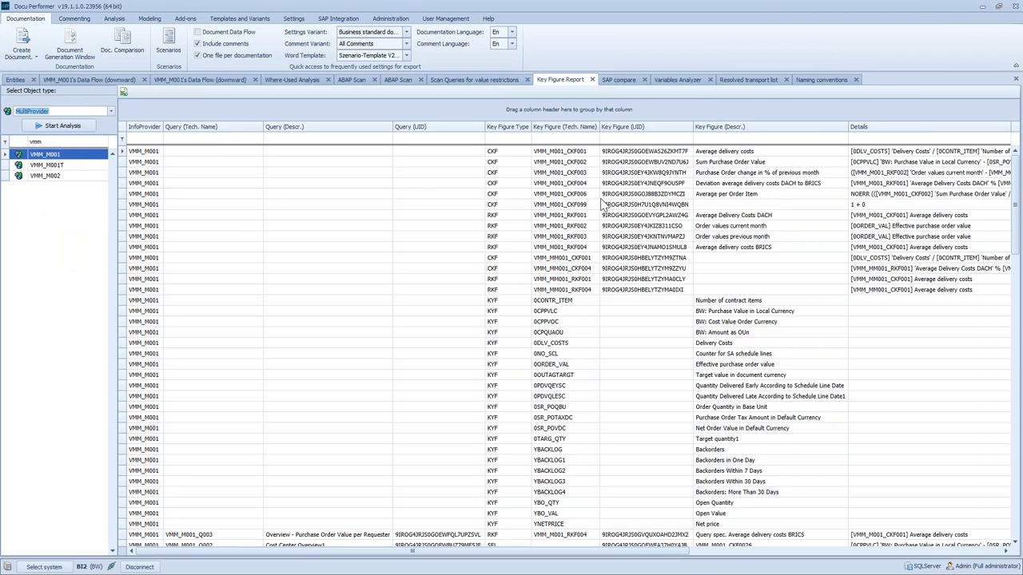
pyautogui.click(745, 148)
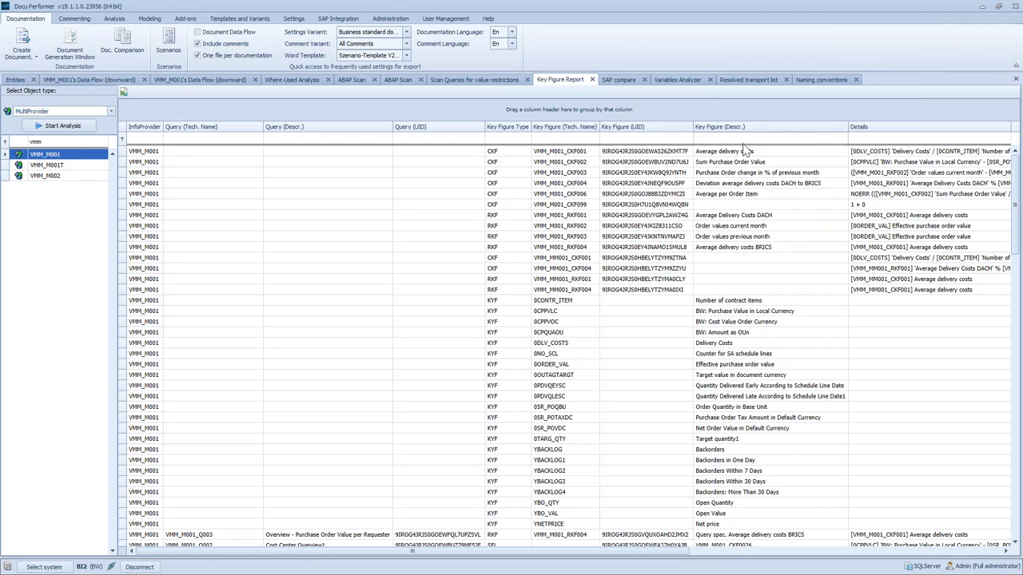
pyautogui.click(743, 141)
pyautogui.write('Open qua')
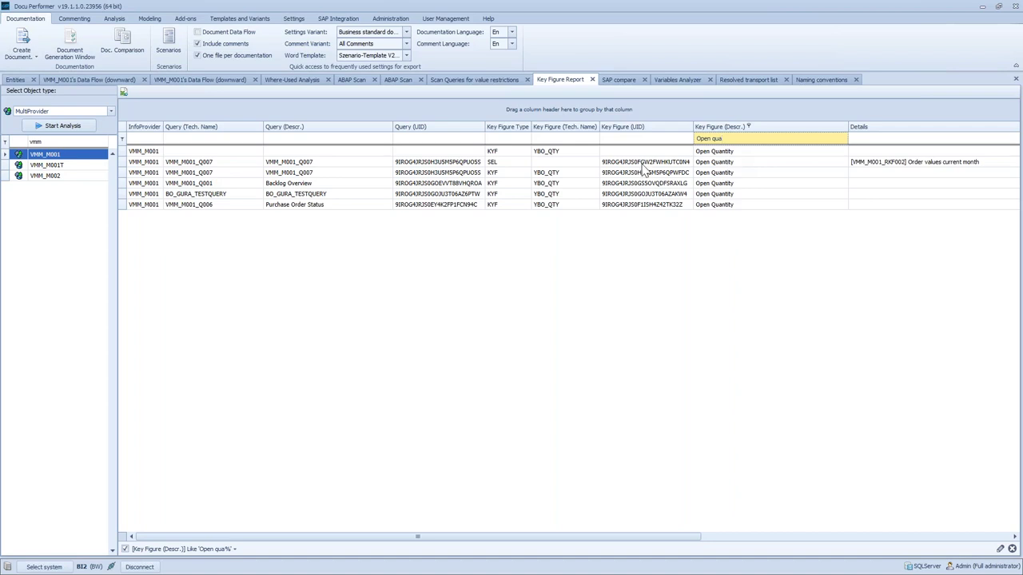
# Step: Examine the Open Quantity rows of the key figure report, comparing the YBO_QTY entries with the selection-type entry in query VMM_M001_Q007 and its details
pyautogui.click(147, 152)
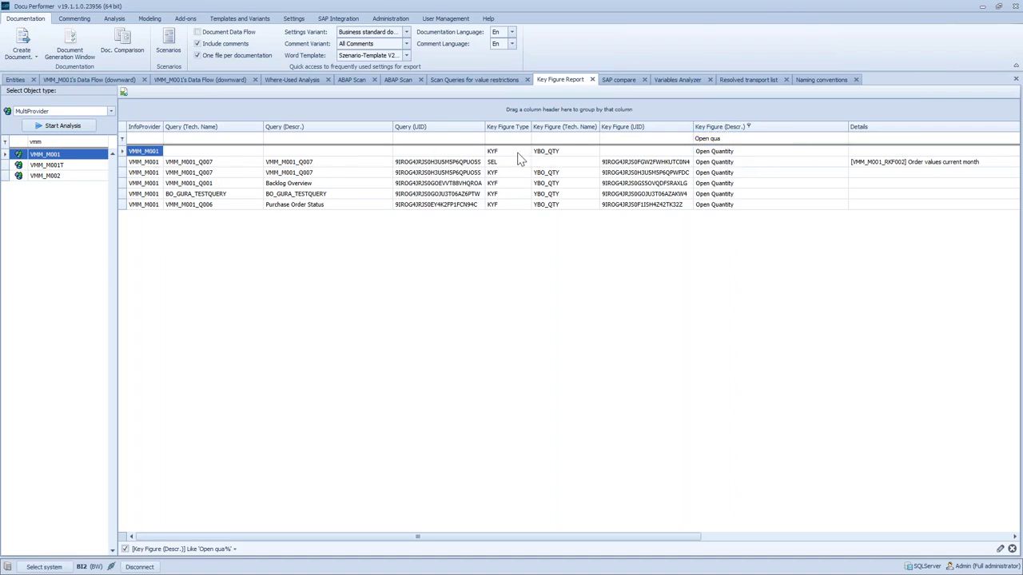
pyautogui.click(562, 154)
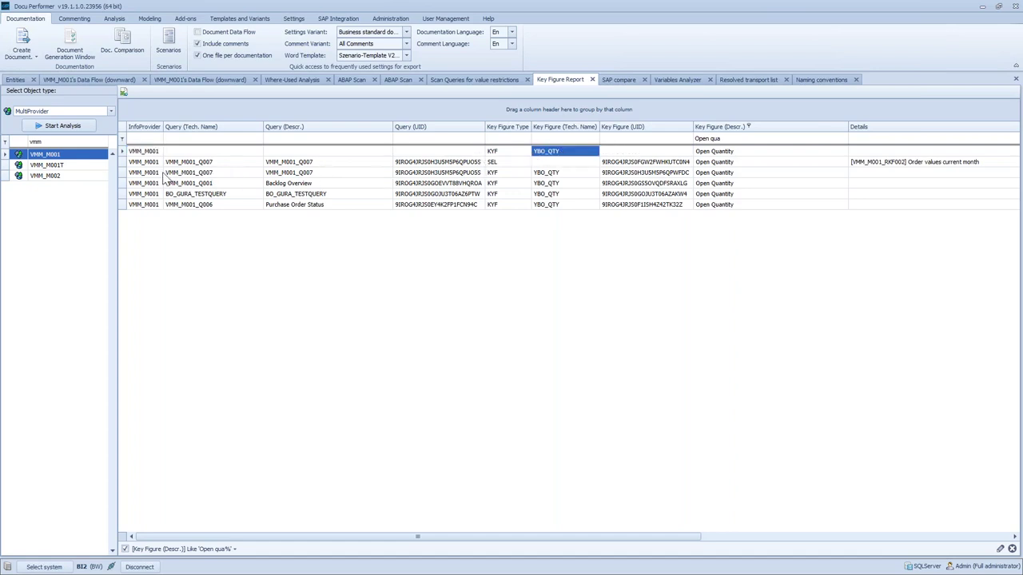
pyautogui.click(342, 175)
pyautogui.click(152, 174)
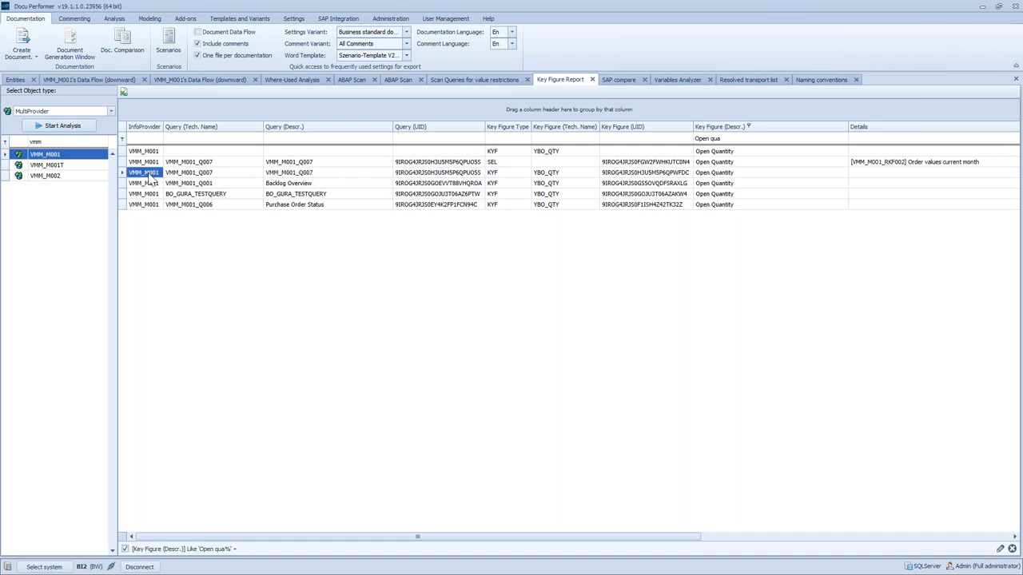
pyautogui.click(195, 173)
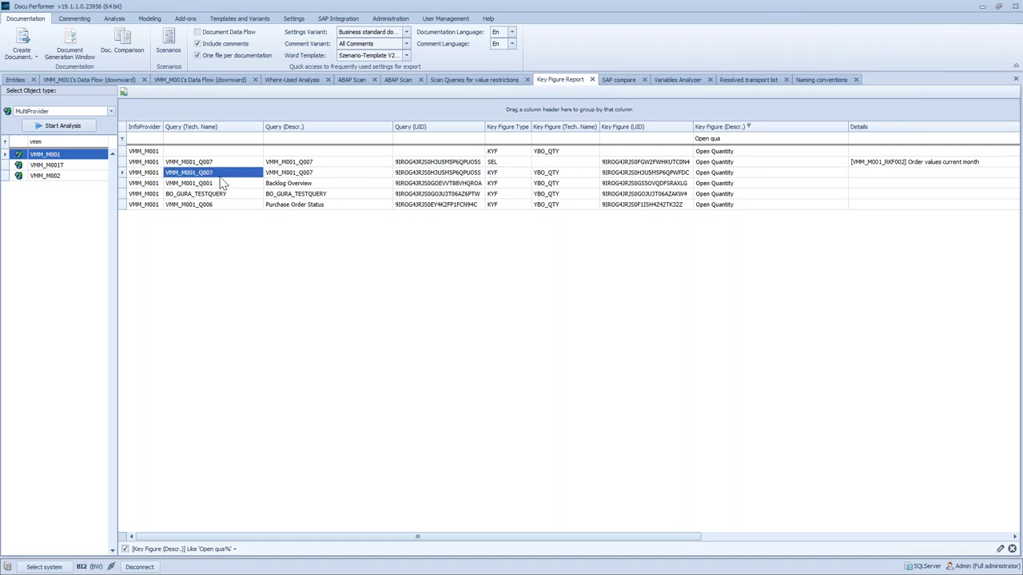
pyautogui.click(521, 175)
pyautogui.click(545, 175)
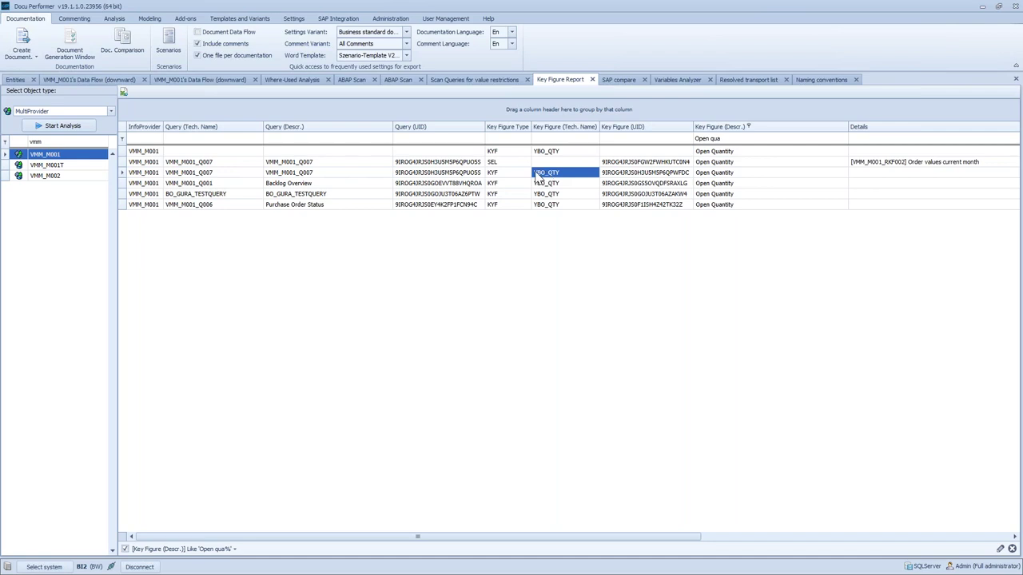
pyautogui.click(144, 162)
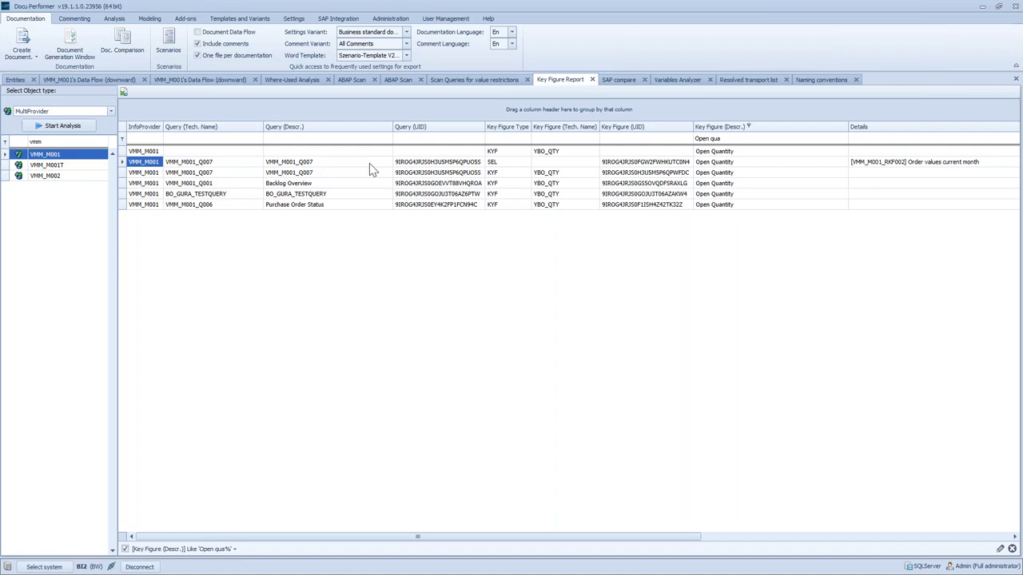
pyautogui.click(564, 164)
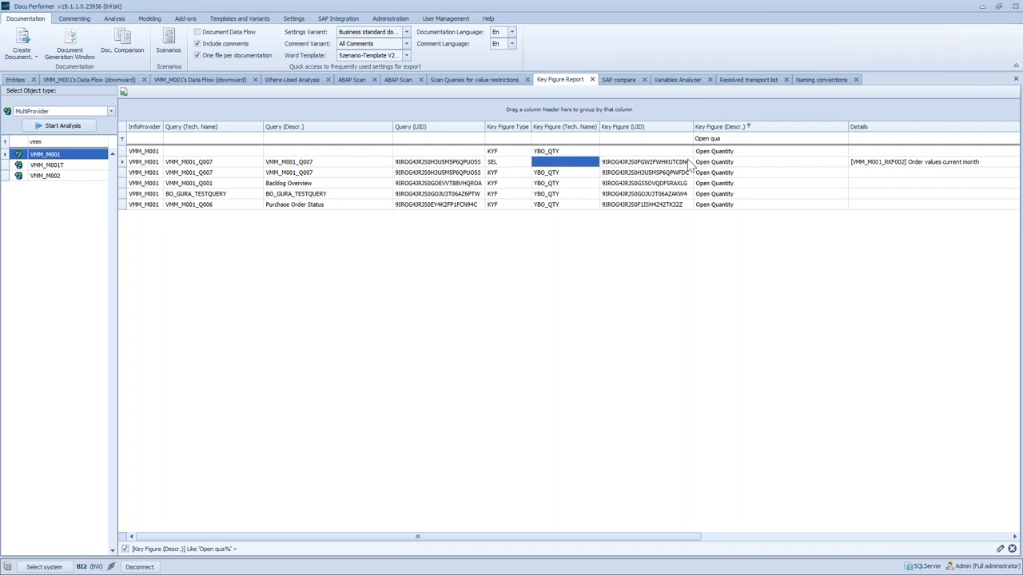
pyautogui.click(889, 164)
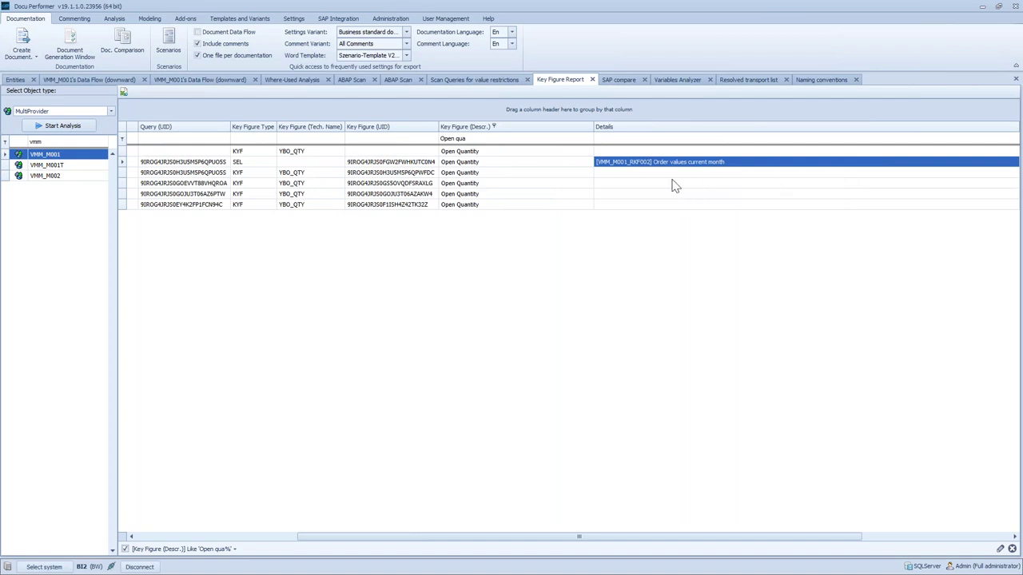
pyautogui.click(484, 167)
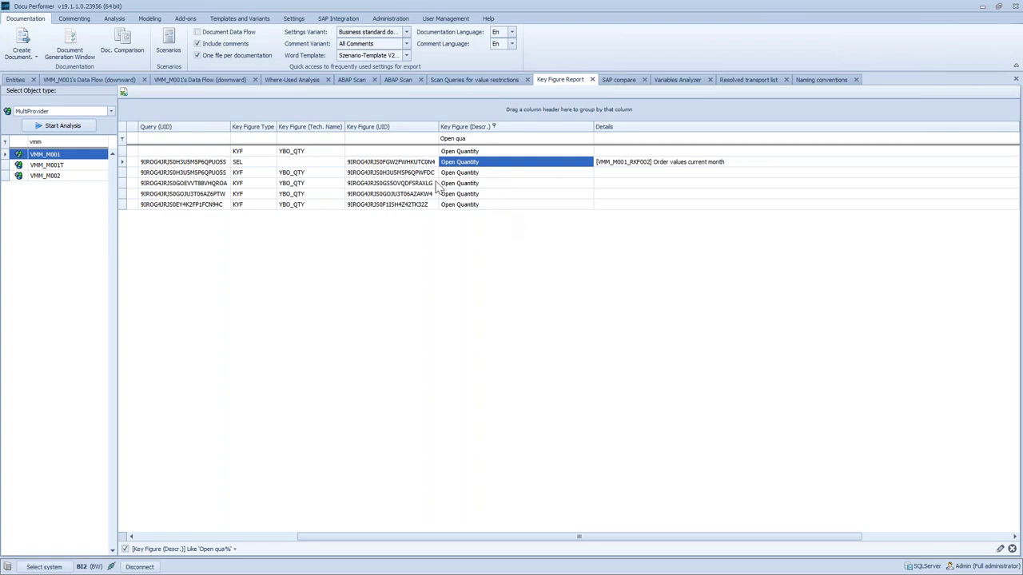
pyautogui.click(308, 153)
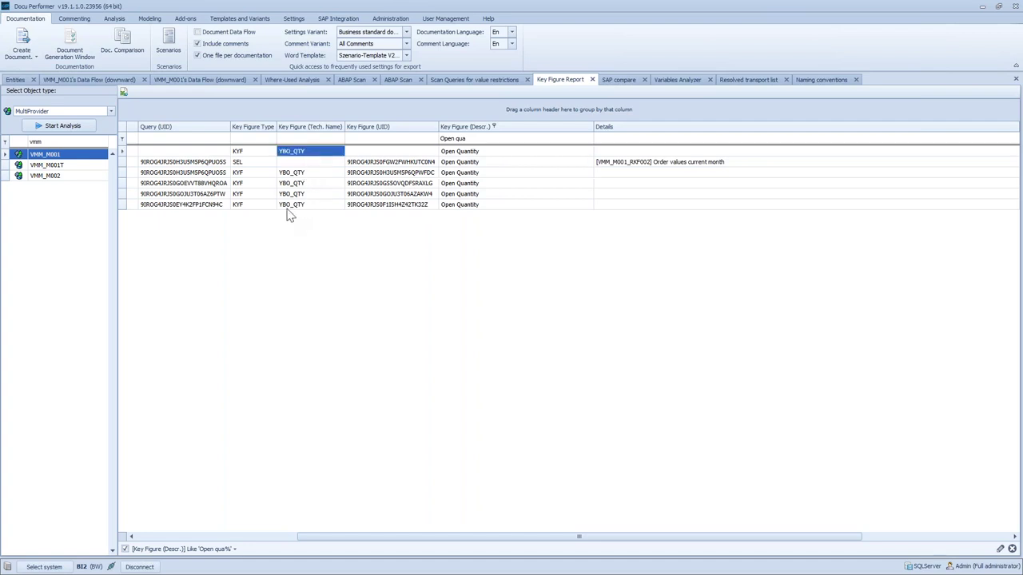
# Step: Review the SAP compare results for queries only in BI2, only in BI1 and in both systems
pyautogui.click(620, 83)
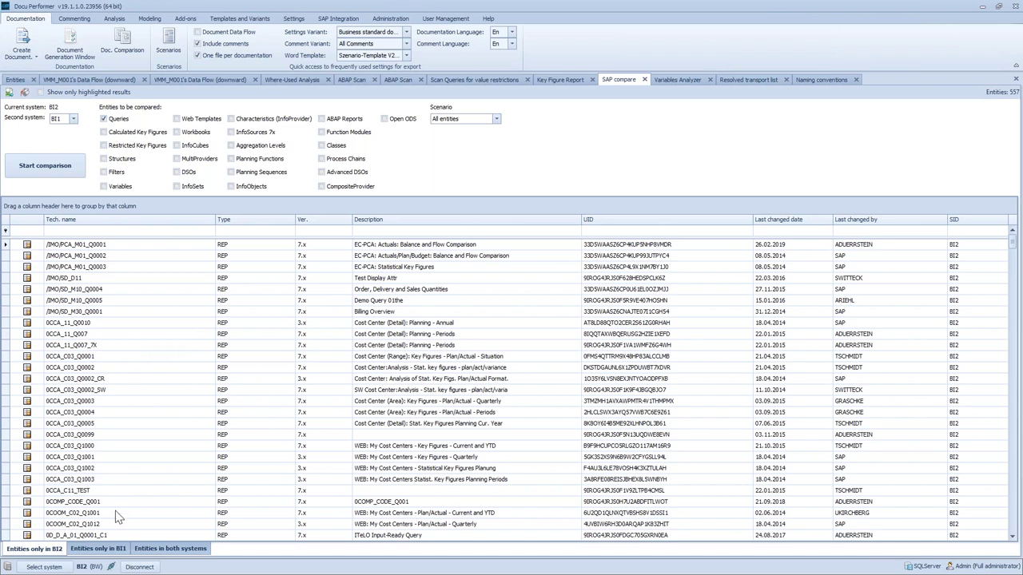
pyautogui.click(149, 551)
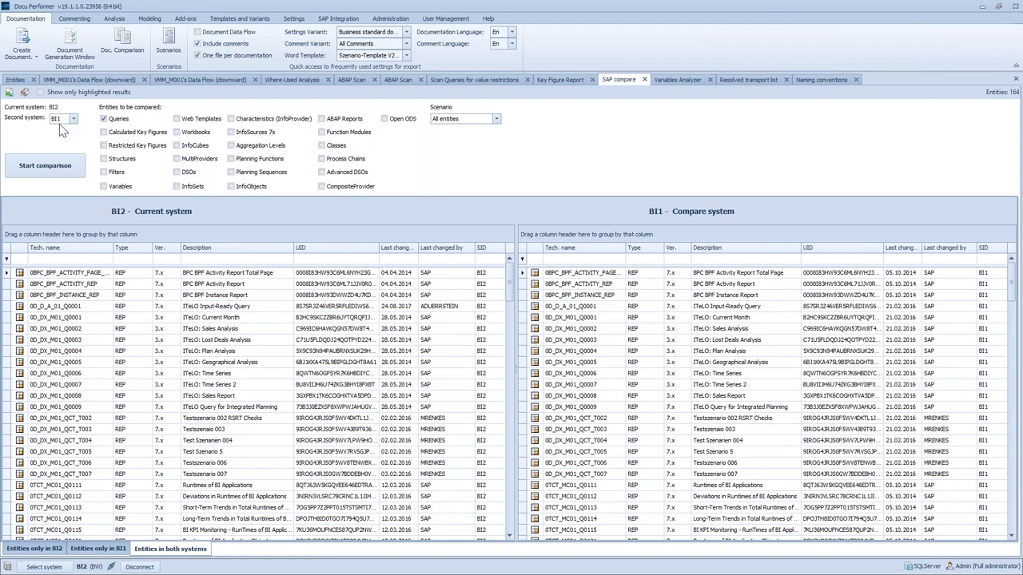
pyautogui.click(46, 552)
pyautogui.click(98, 548)
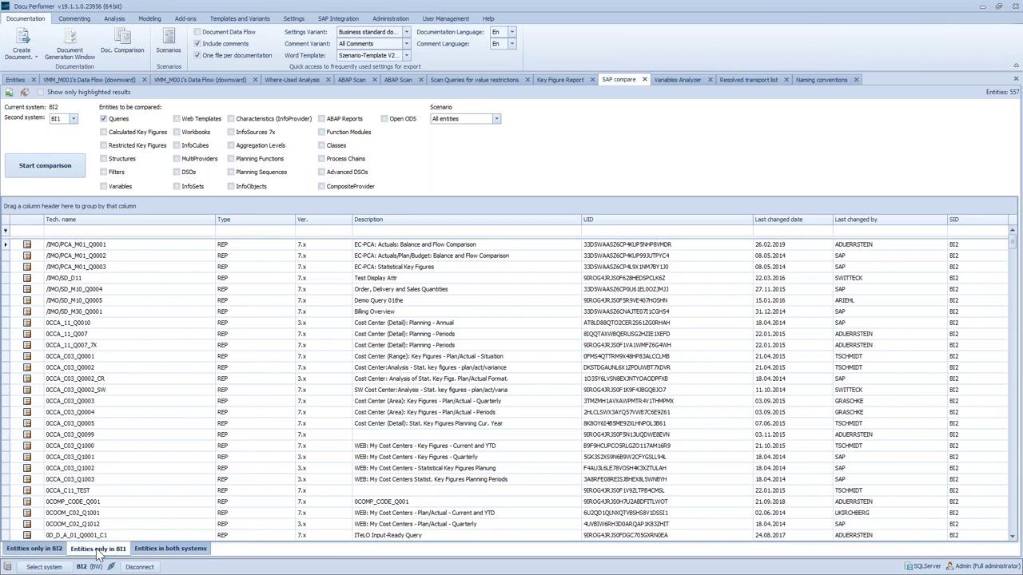
pyautogui.click(143, 549)
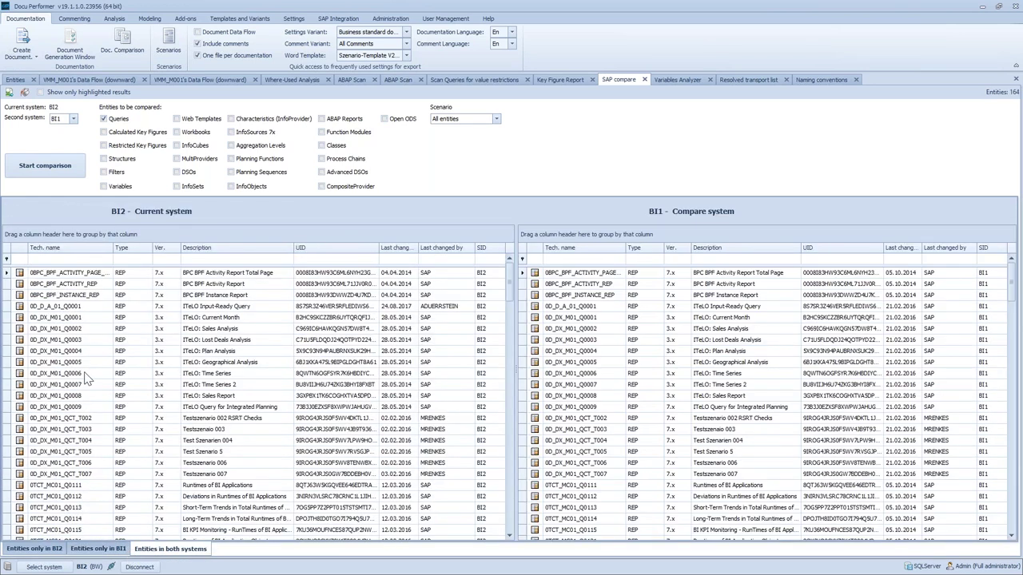
# Step: Highlight unequal "Last changed by" values in red through the conditional formatting of the system comparison
pyautogui.click(25, 93)
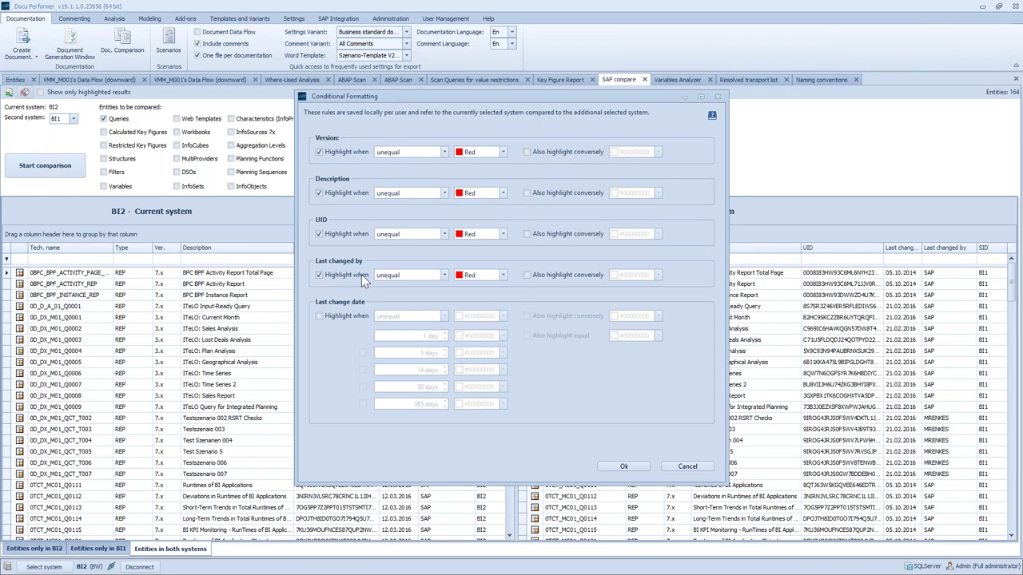
pyautogui.click(623, 467)
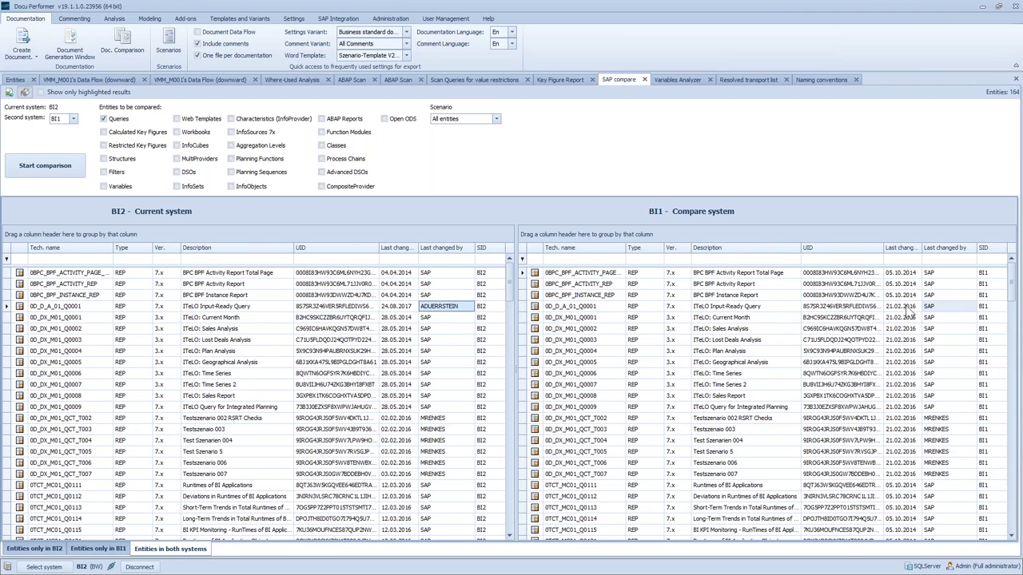
pyautogui.click(357, 331)
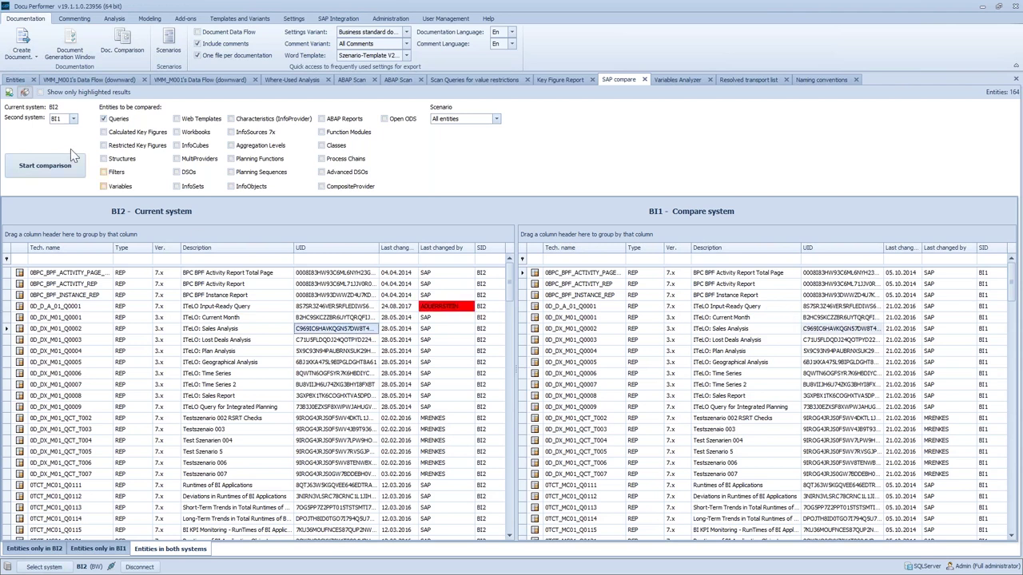
# Step: Turn off the "Last changed by" highlighting rule and show only highlighted results in the system comparison
pyautogui.click(25, 93)
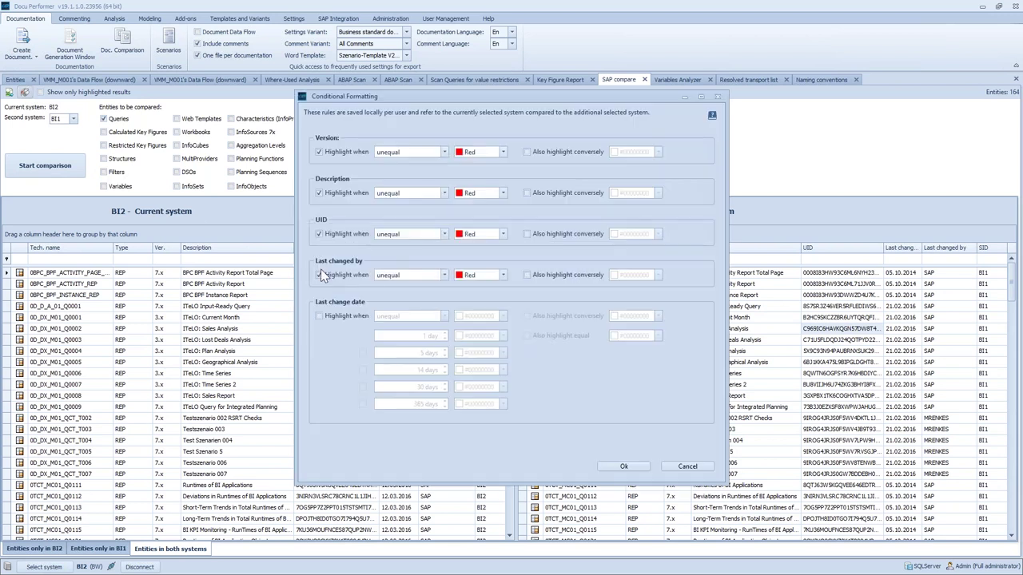
pyautogui.click(624, 468)
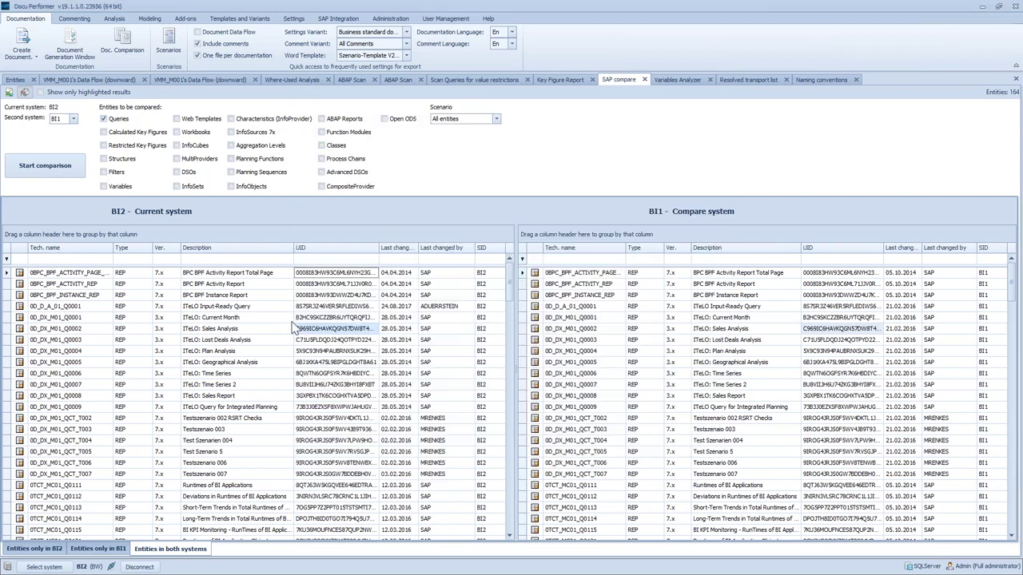
pyautogui.scroll(-2, 337, 351)
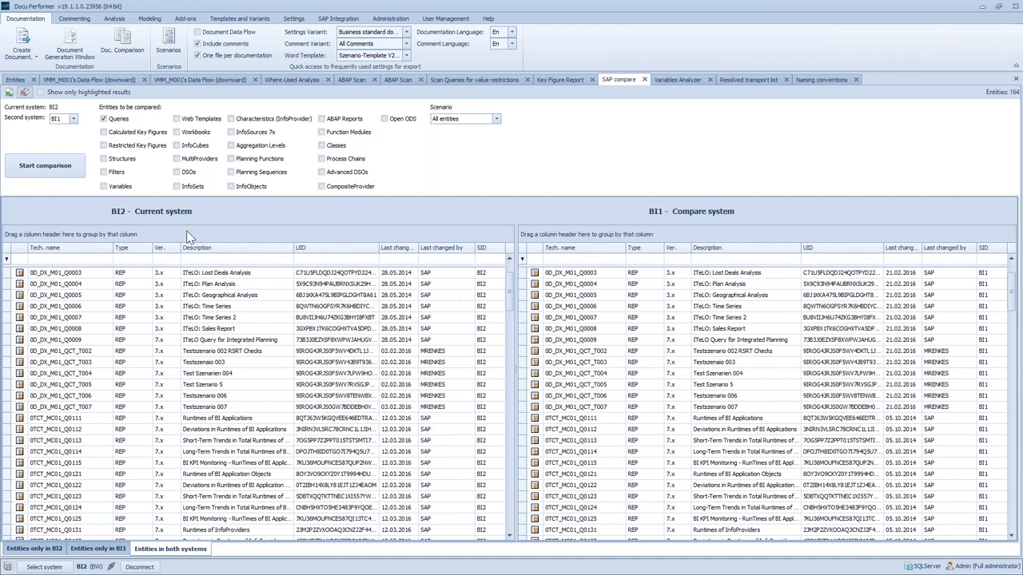
pyautogui.click(57, 92)
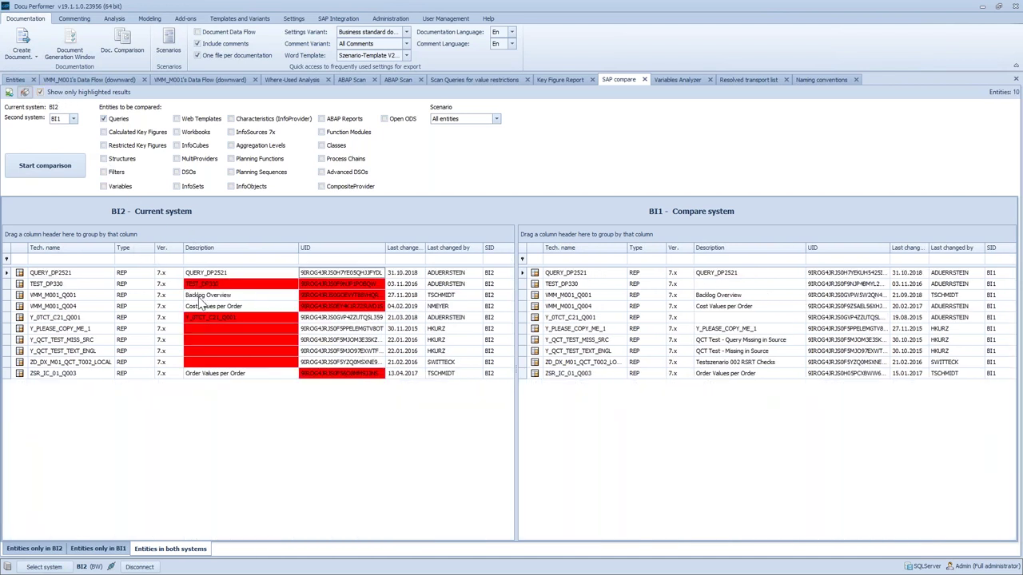
# Step: Open a detailed cross-system comparison of query VMM_M001_Q001 (Backlog Overview) between BI2 and BI1
pyautogui.click(316, 329)
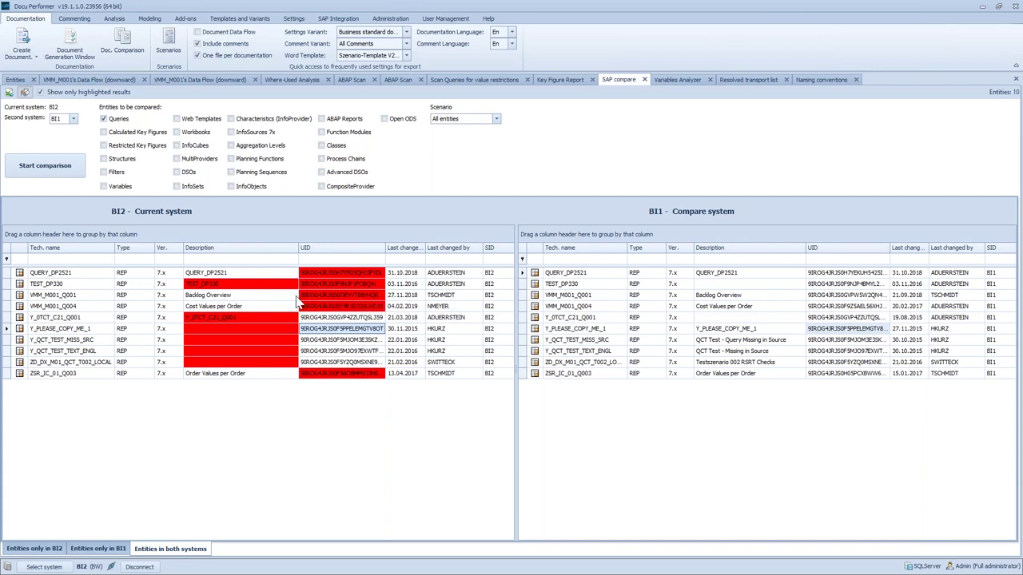
pyautogui.click(66, 295)
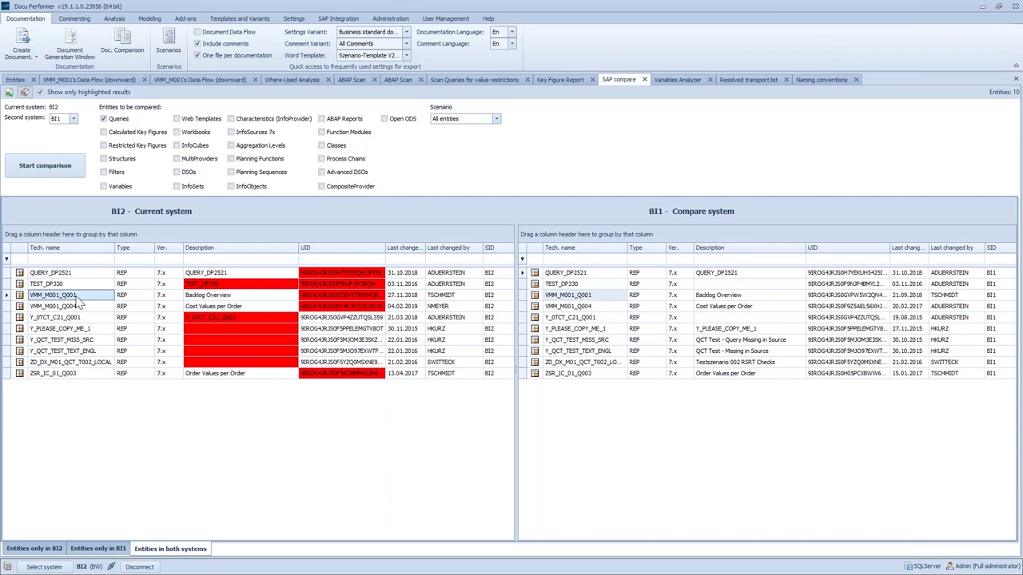
pyautogui.click(316, 298)
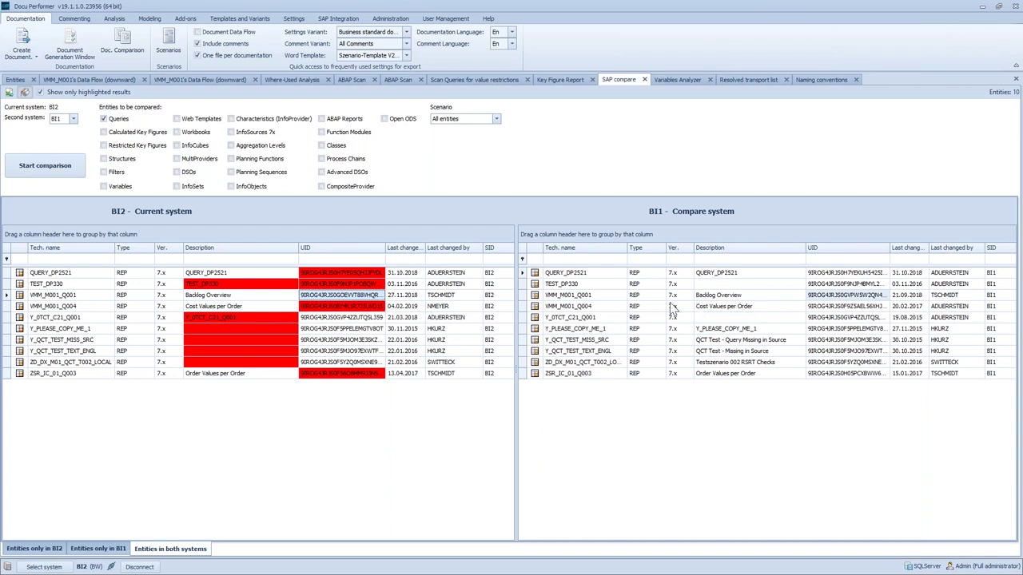
pyautogui.rightClick(343, 300)
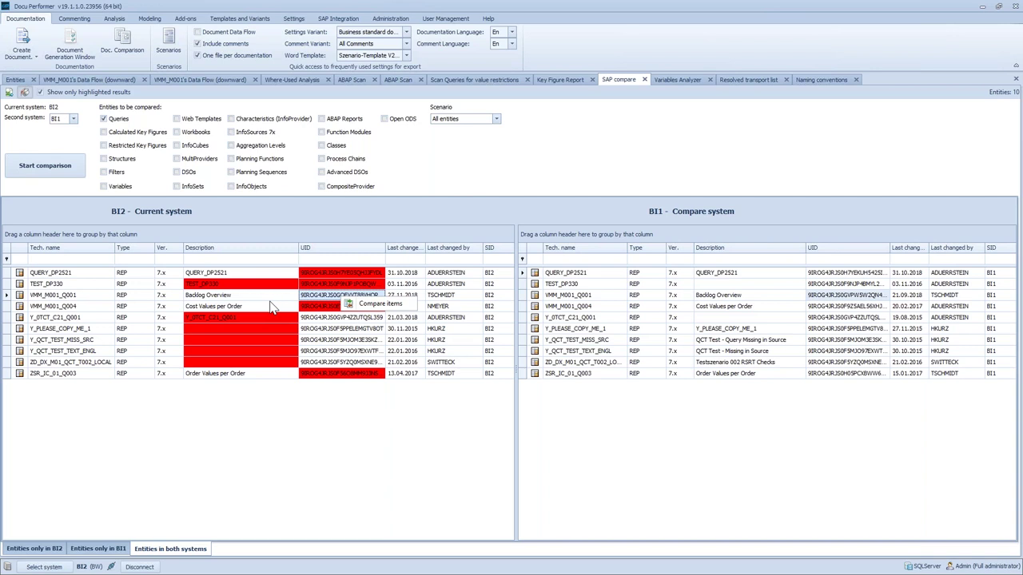
pyautogui.click(370, 303)
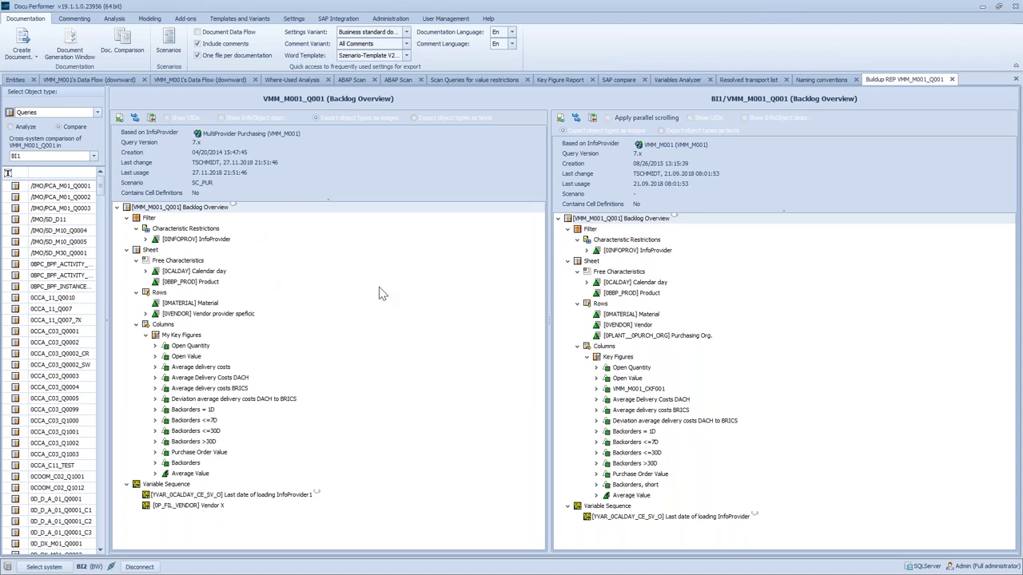
# Step: Run an automatic comparison of the two query structures that highlights all different elements
pyautogui.click(592, 118)
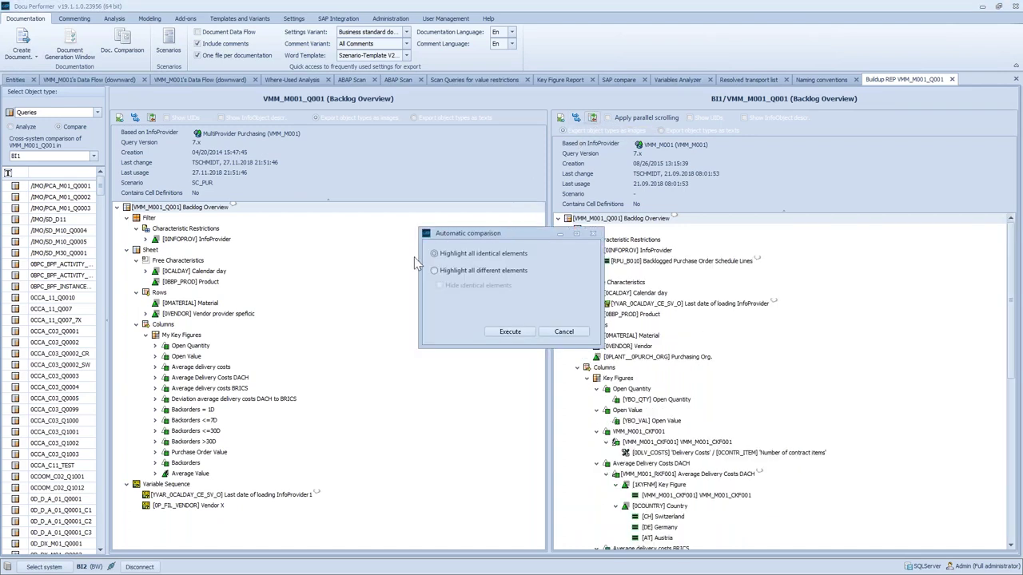
pyautogui.click(435, 272)
pyautogui.click(508, 333)
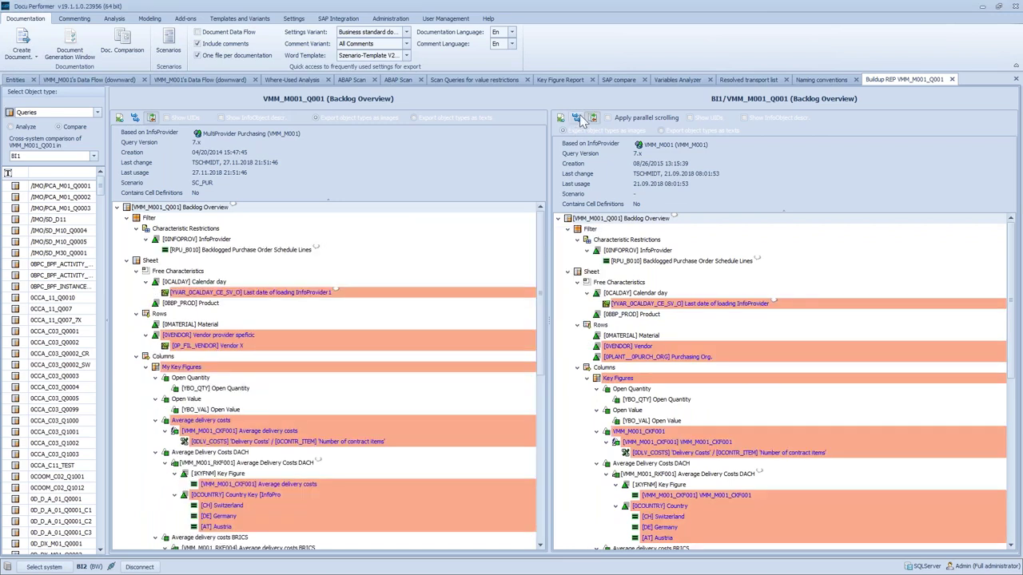
# Step: Apply parallel scrolling and inspect the differing vendor and purchasing organization elements under Rows, returning to the SAP compare overview
pyautogui.click(607, 119)
pyautogui.scroll(-3, 615, 360)
pyautogui.scroll(3, 455, 370)
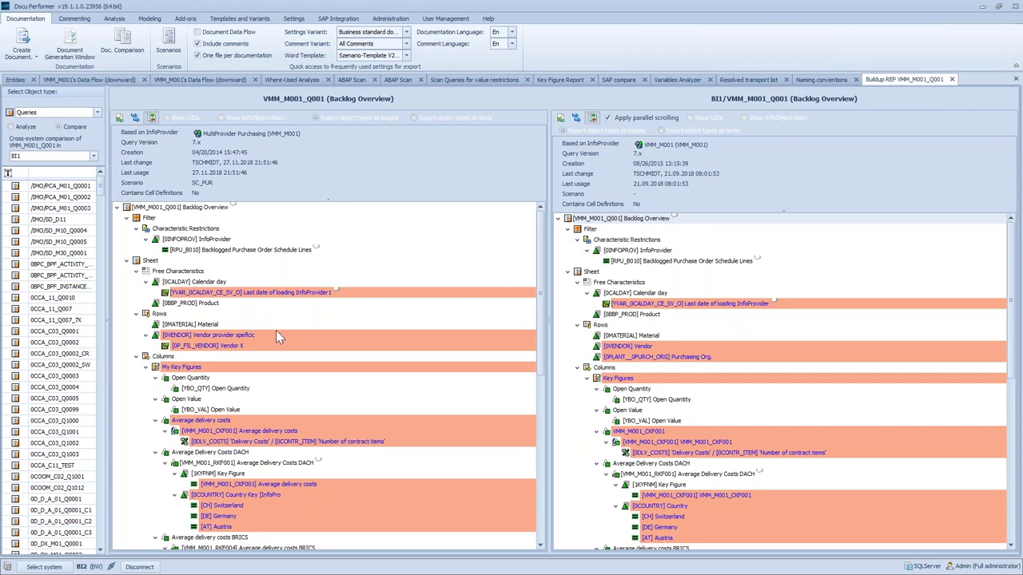
pyautogui.click(198, 349)
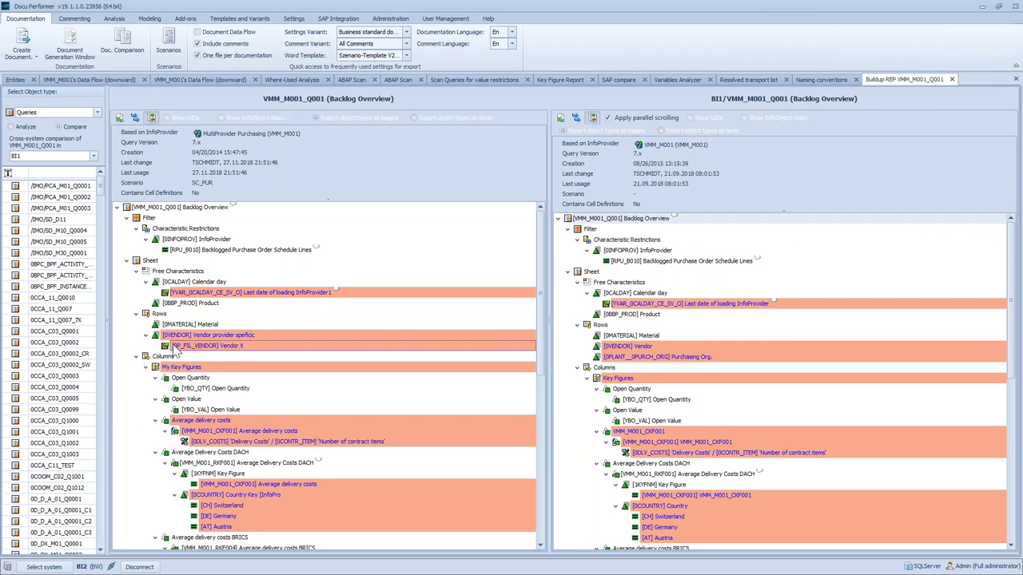
pyautogui.click(626, 349)
pyautogui.click(624, 358)
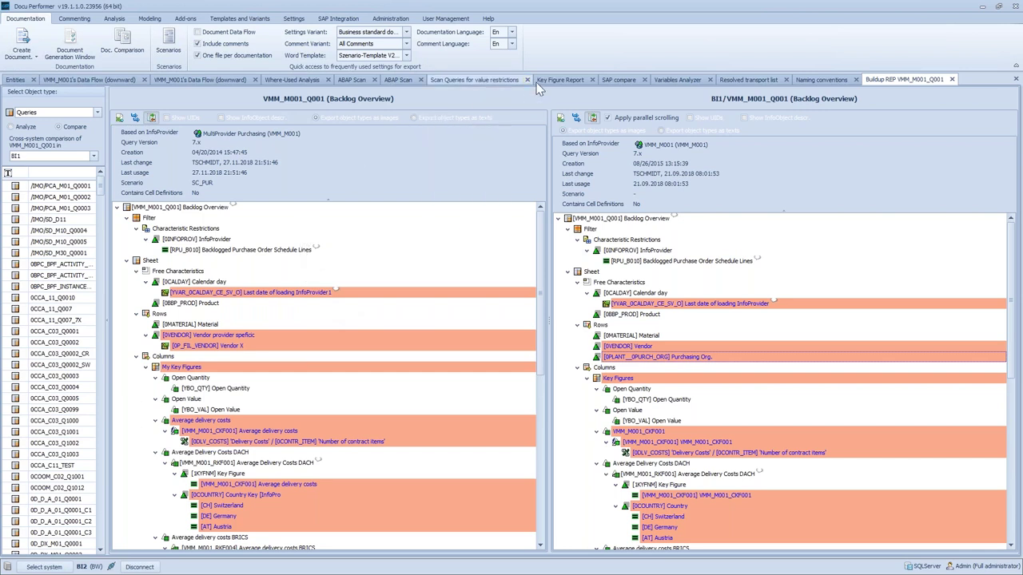
pyautogui.click(610, 80)
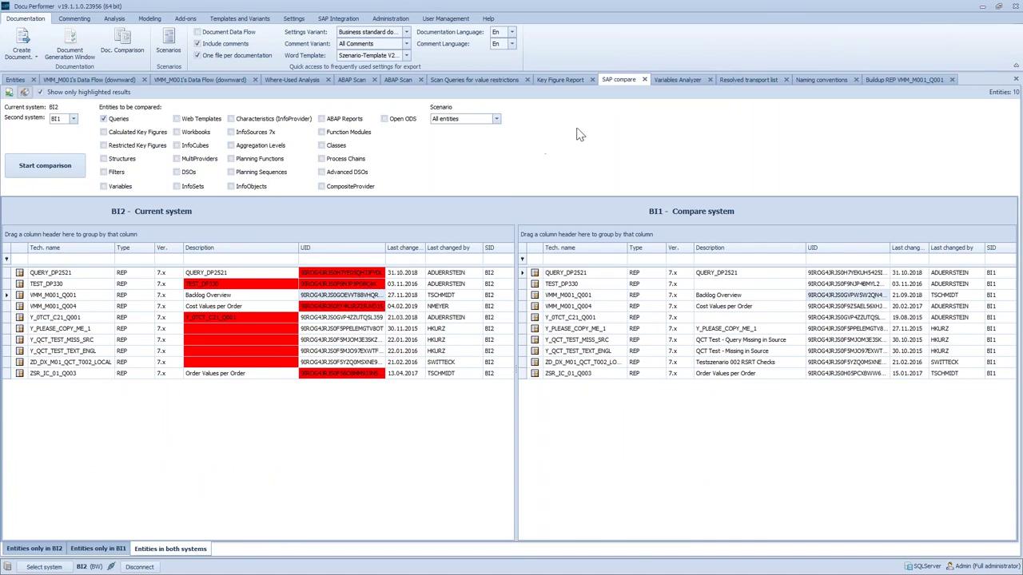
# Step: Examine the Variables Analyzer list for InfoObject 0CALDAY and the number of usages of variable YVAR_0CALDAY_CE_SV_O
pyautogui.click(672, 80)
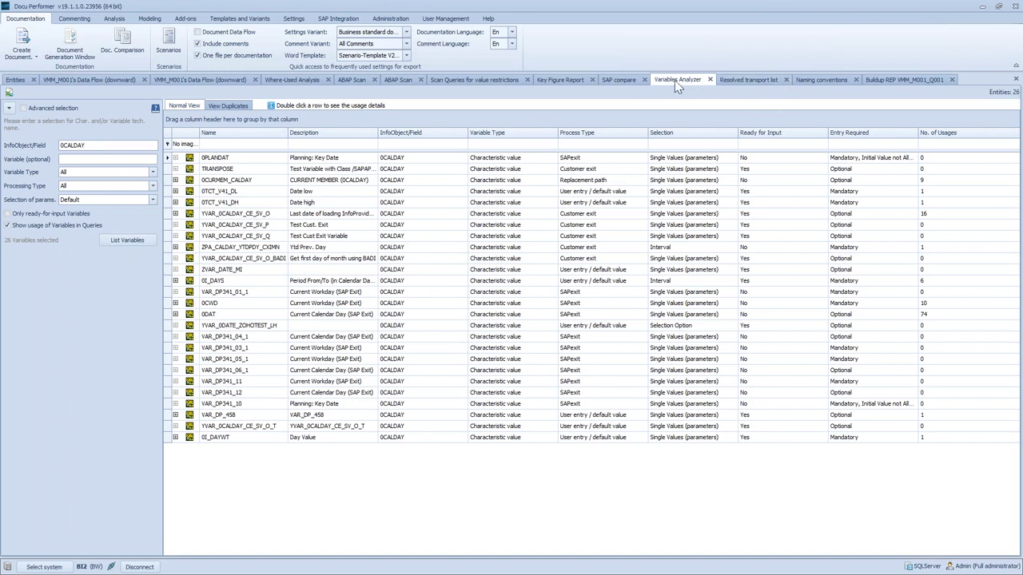
pyautogui.click(89, 145)
pyautogui.click(109, 242)
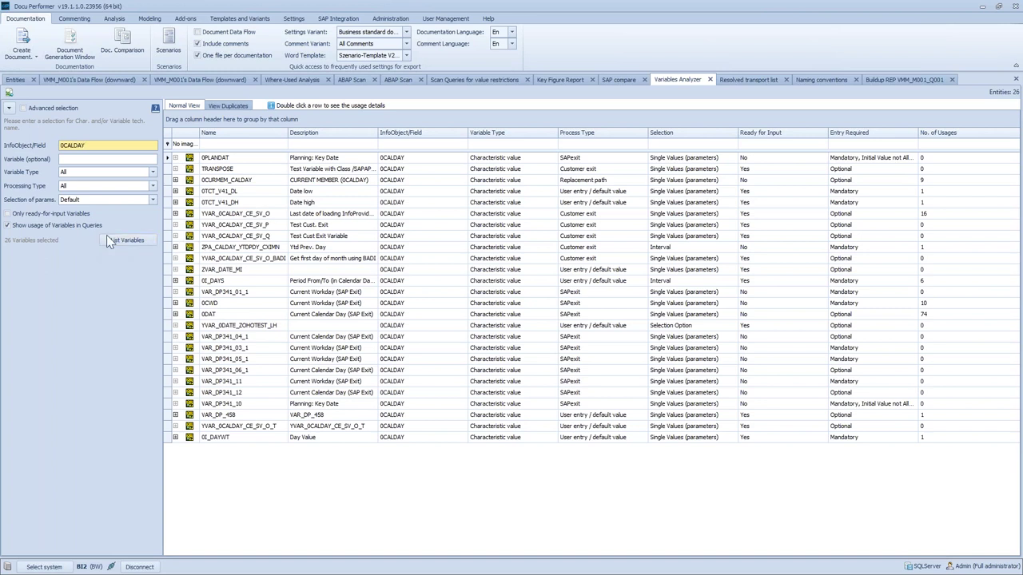
pyautogui.click(929, 213)
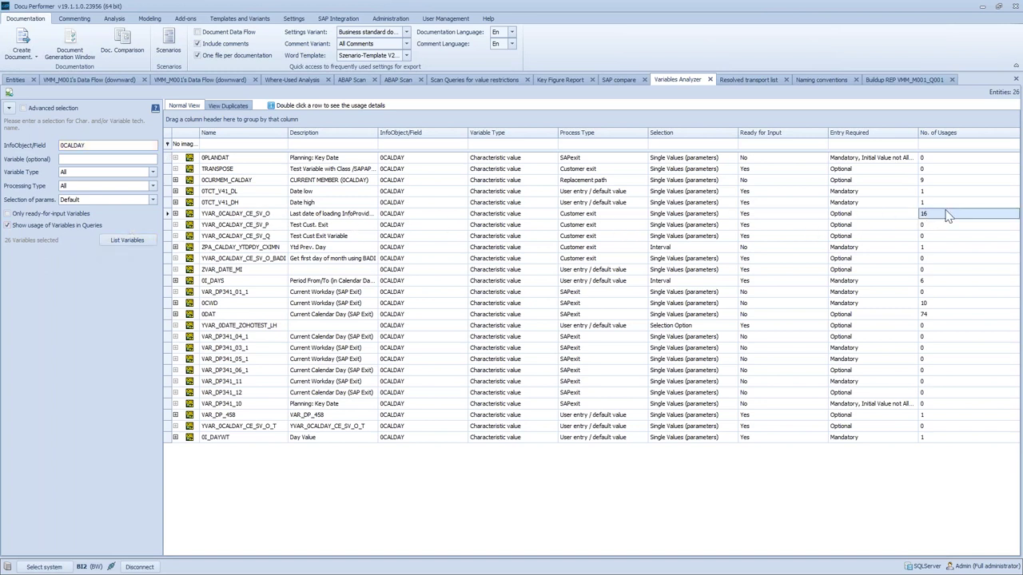
# Step: Expand the usages of variable YVAR_0CALDAY_CE_SV_O to examine the queries that use it, and collapse the list
pyautogui.click(955, 167)
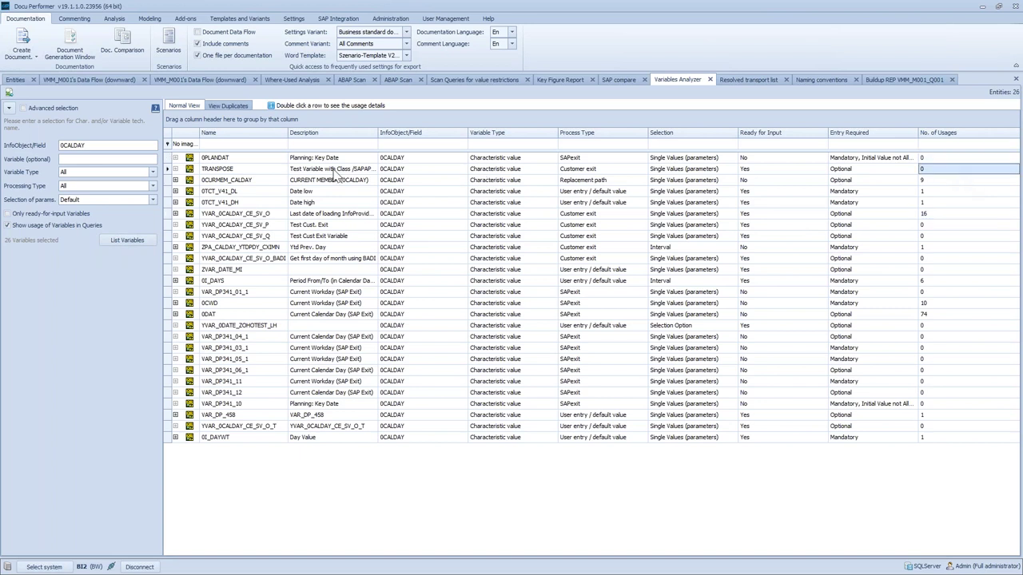
pyautogui.click(944, 161)
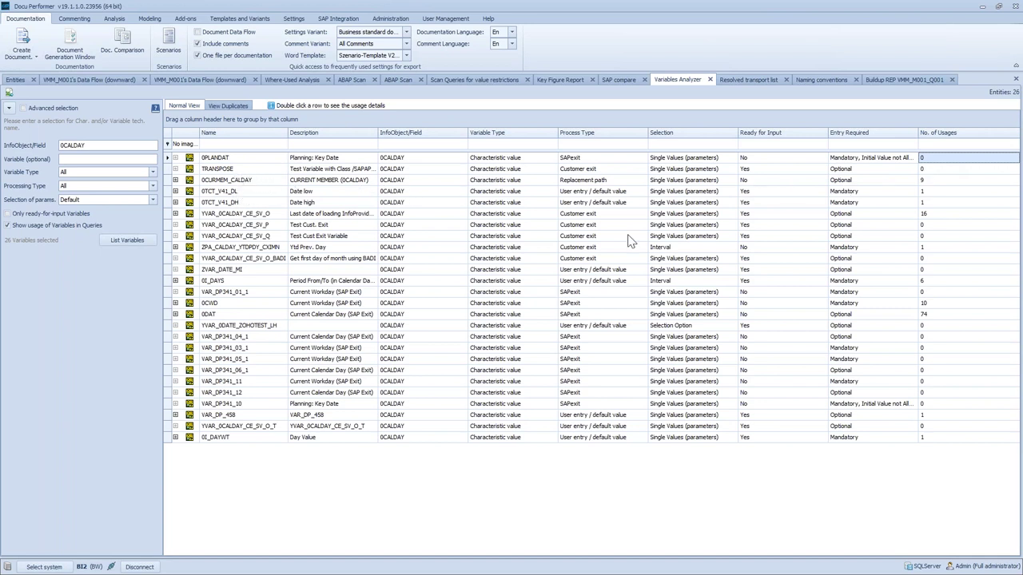
pyautogui.click(939, 216)
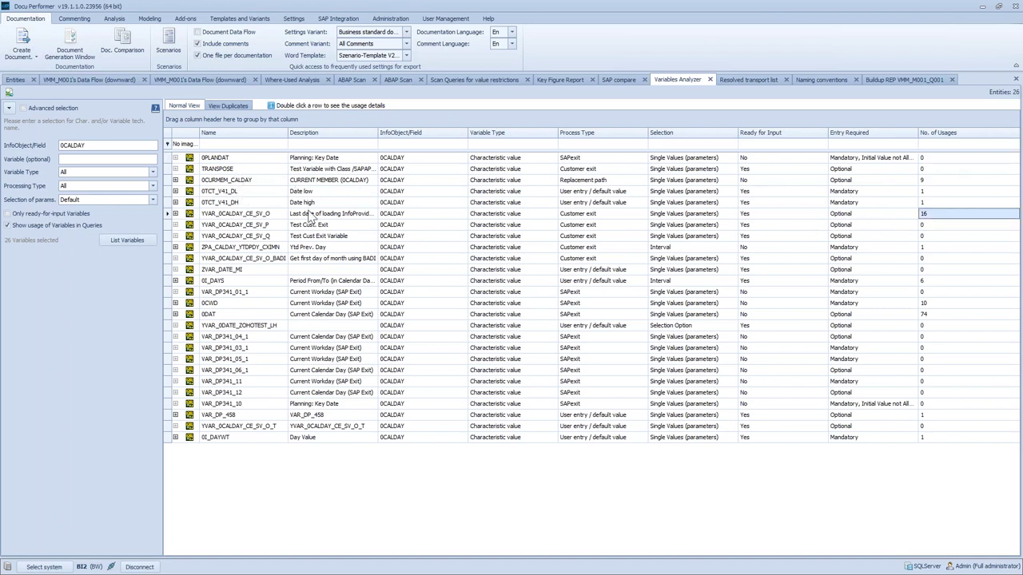
pyautogui.click(225, 218)
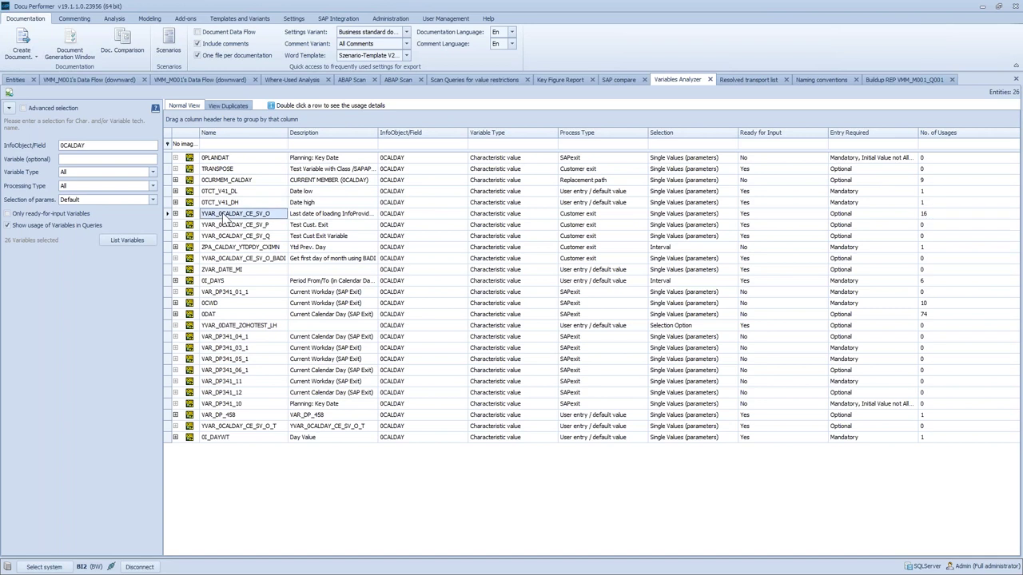
pyautogui.click(182, 219)
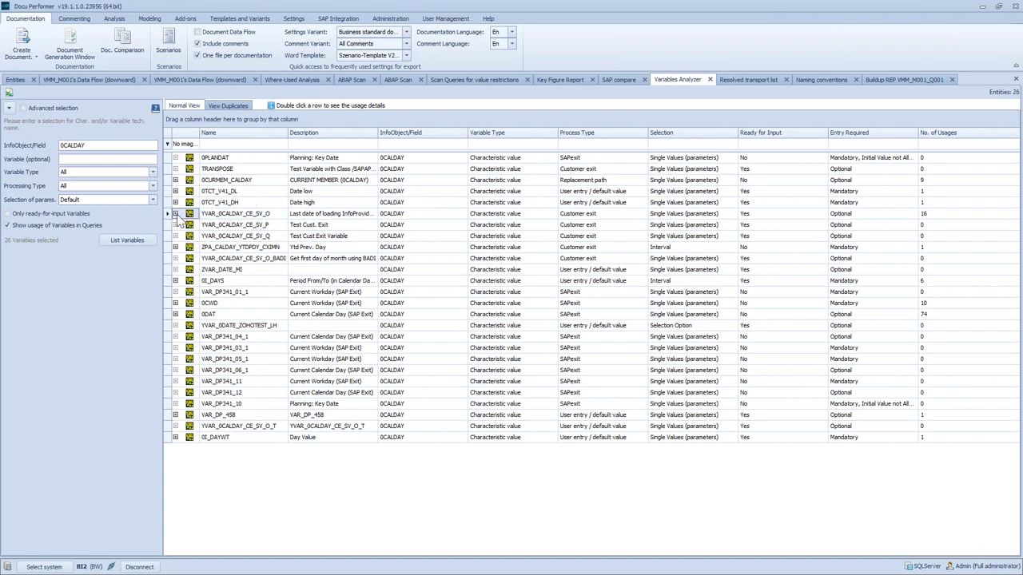
pyautogui.click(176, 214)
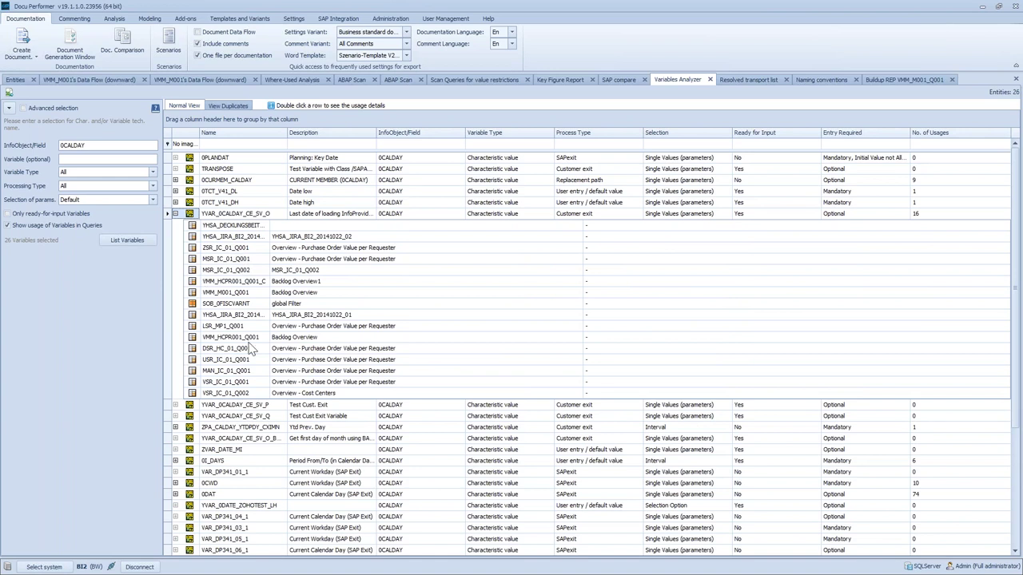
pyautogui.click(175, 214)
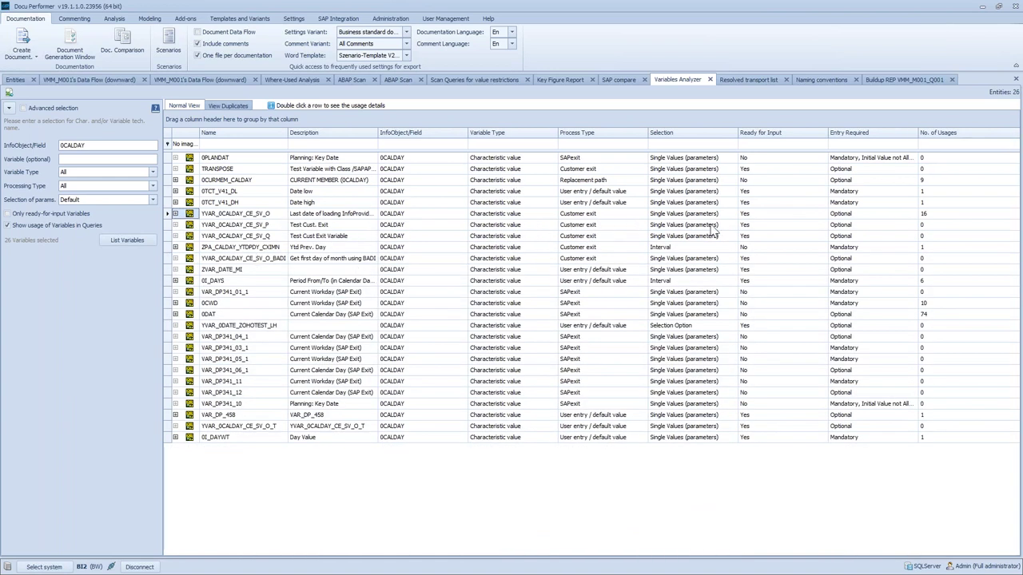
# Step: Show the duplicate variables for 0CALDAY and expand both the Mandatory and Optional groups
pyautogui.click(225, 107)
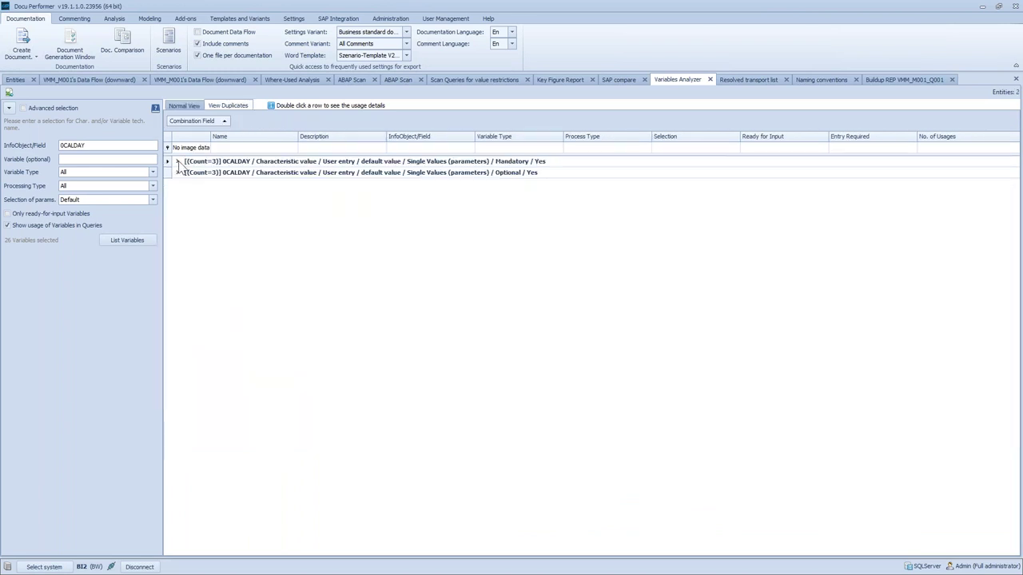
pyautogui.click(177, 162)
pyautogui.click(176, 203)
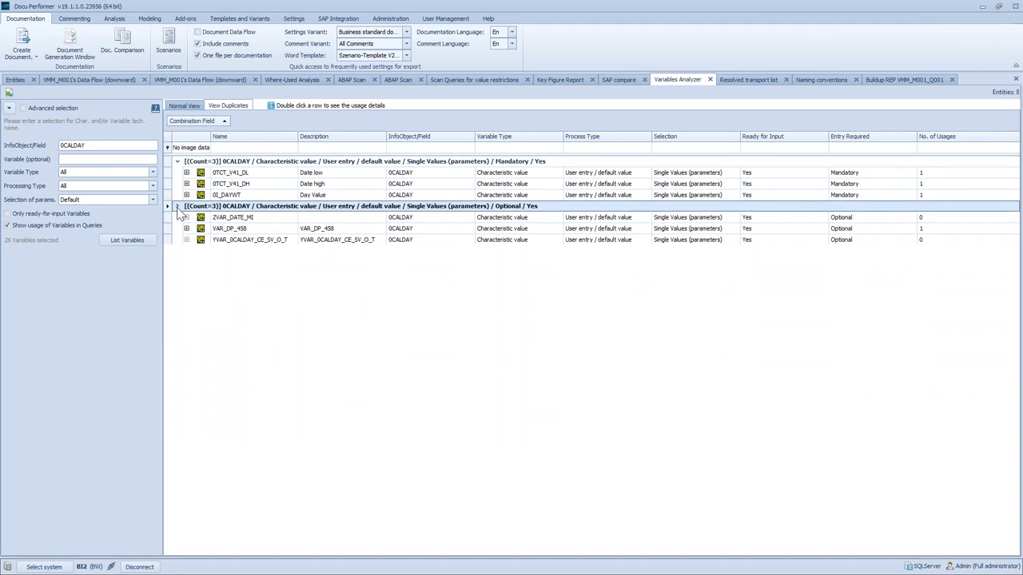
# Step: Compare the process type, selection, entry settings and number of usages of the duplicate variables in the Optional group
pyautogui.click(252, 218)
pyautogui.click(428, 219)
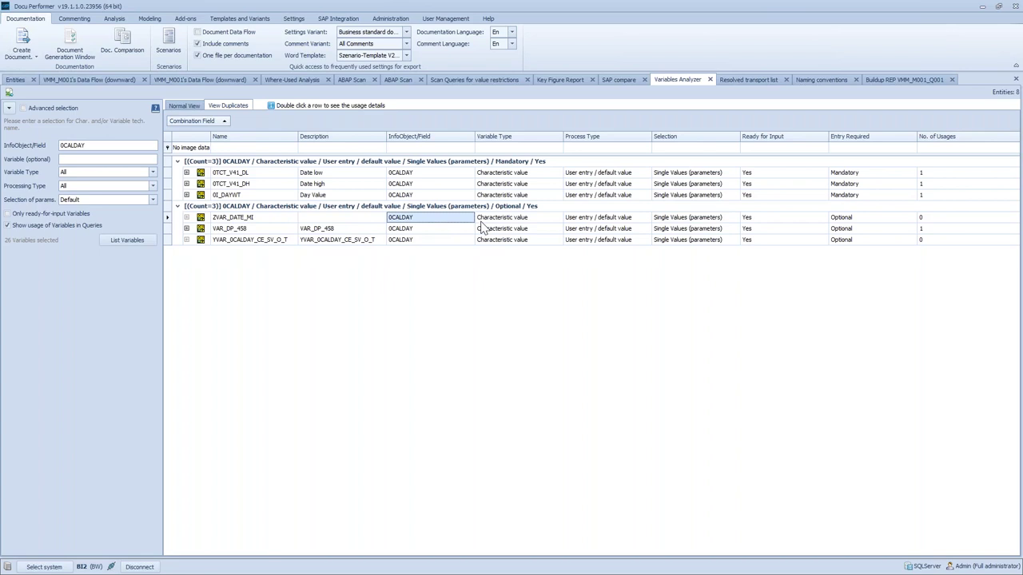
pyautogui.press('Right')
pyautogui.press('Right')
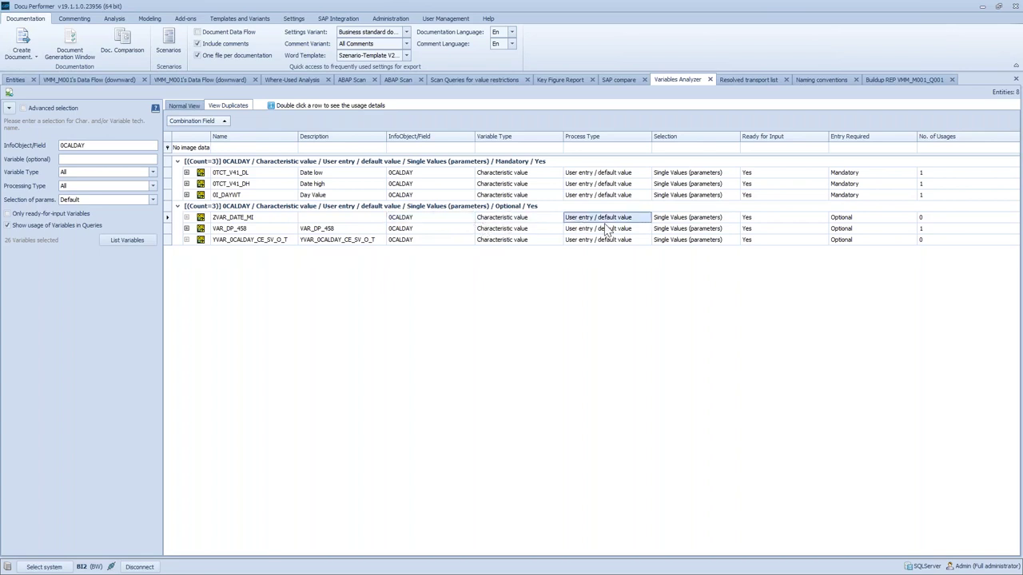
pyautogui.press('Right')
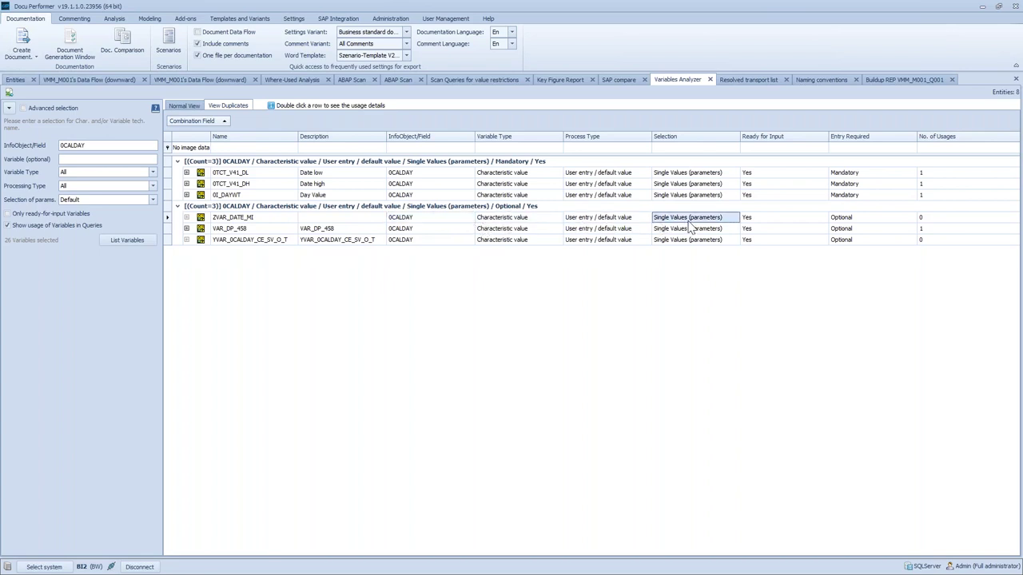
pyautogui.press('Right')
pyautogui.press('Right')
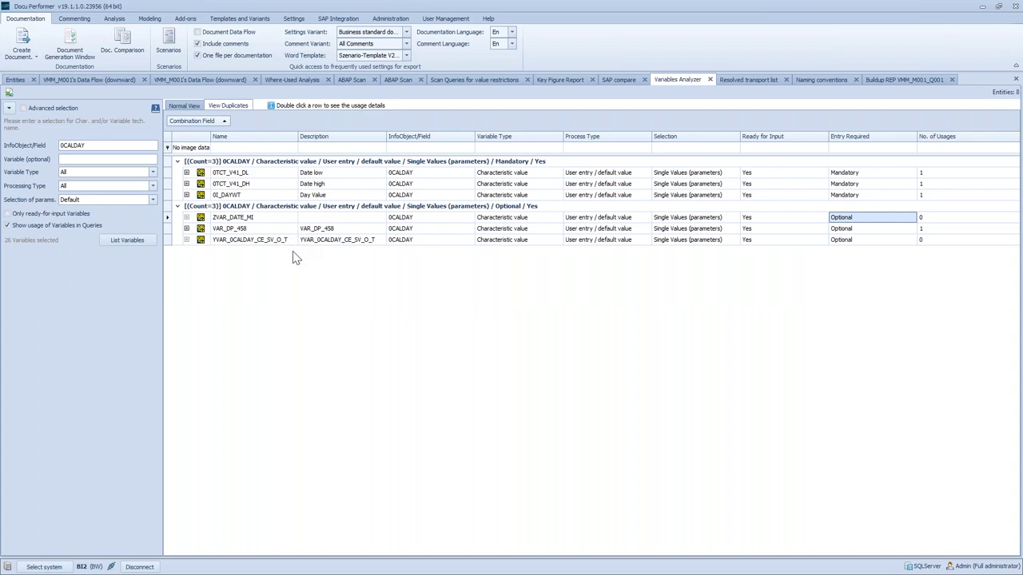
pyautogui.press('Right')
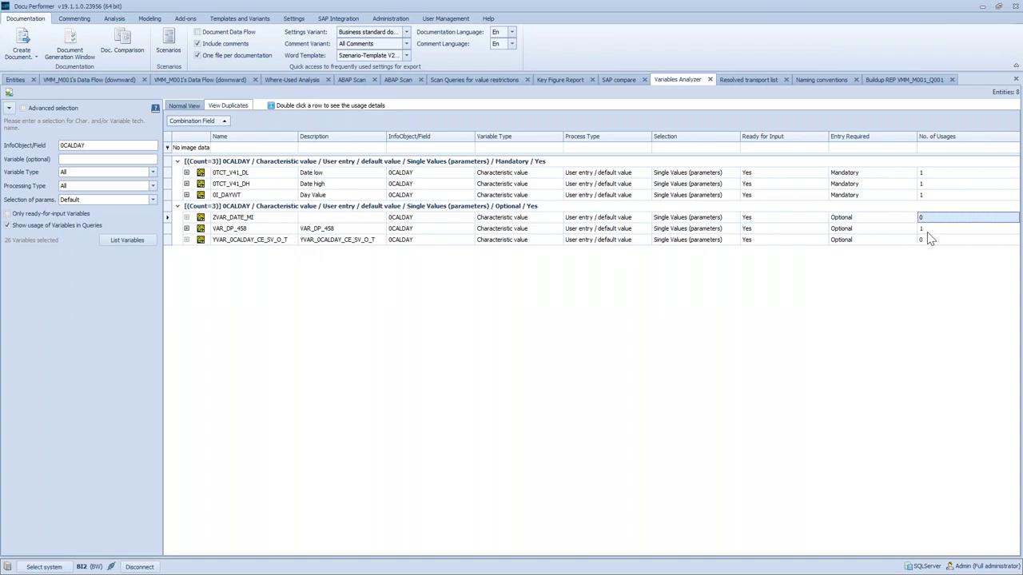
pyautogui.press('Down')
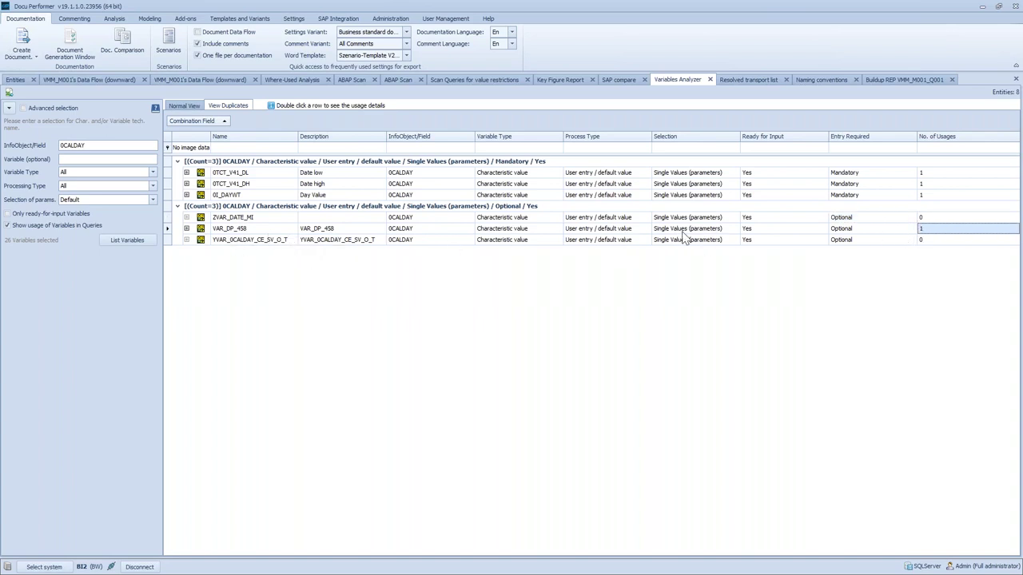
pyautogui.click(228, 218)
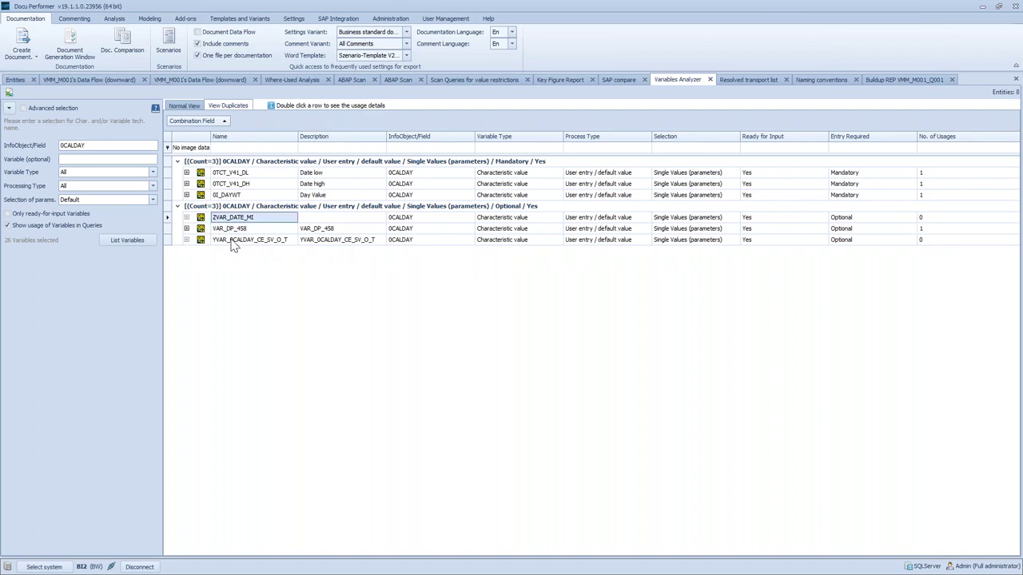
pyautogui.click(231, 241)
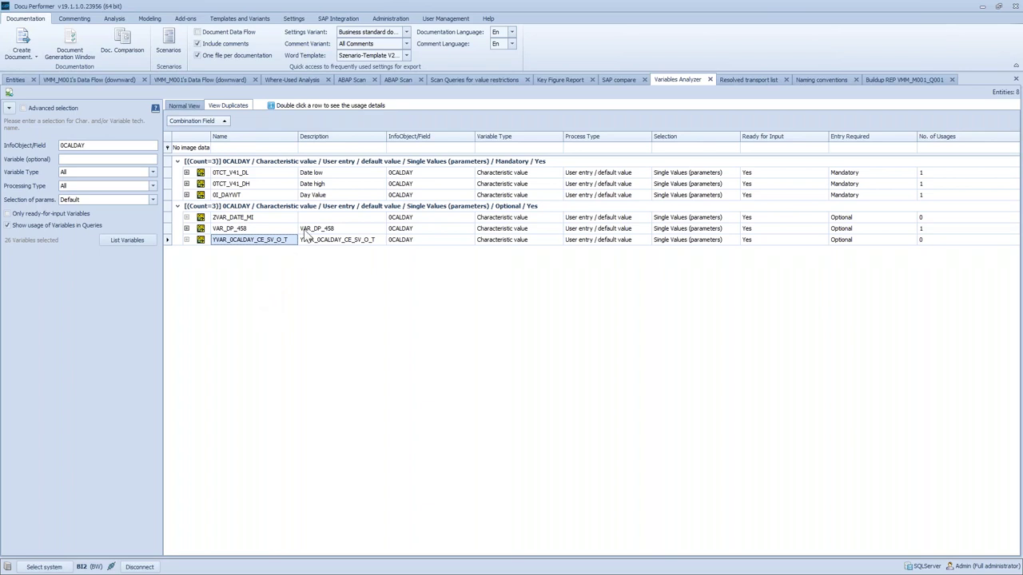
# Step: Go to the naming conventions check and review the available entity types, keeping DSOs selected
pyautogui.click(818, 79)
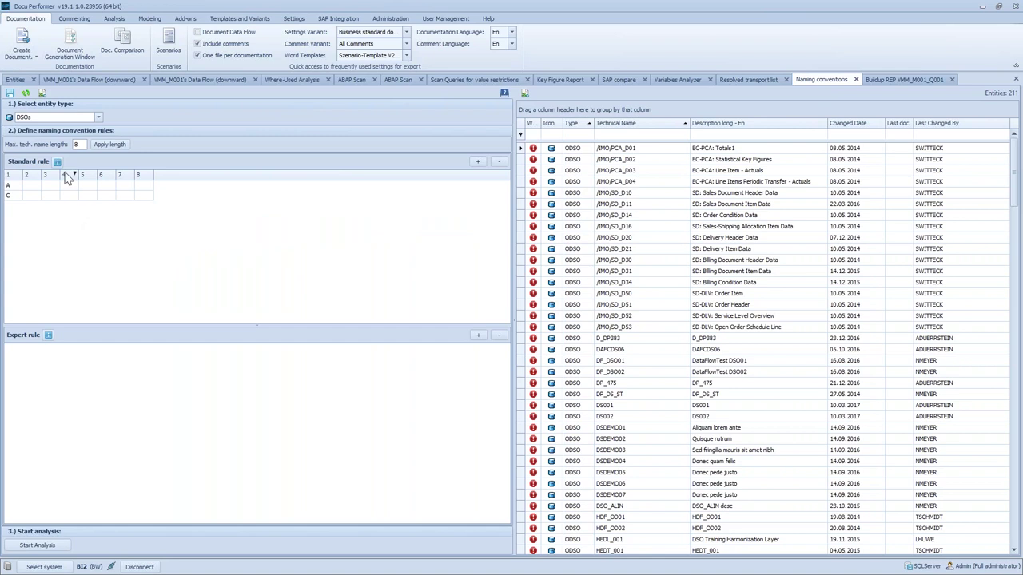
pyautogui.click(99, 118)
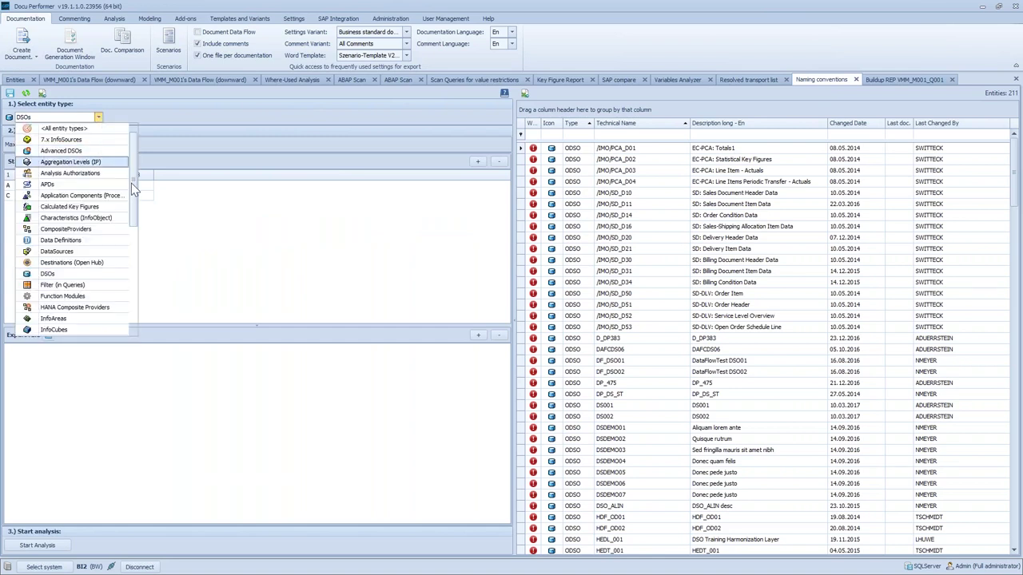
pyautogui.moveTo(133, 187)
pyautogui.mouseDown()
pyautogui.moveTo(148, 293)
pyautogui.moveTo(145, 172)
pyautogui.mouseUp()
pyautogui.click(183, 153)
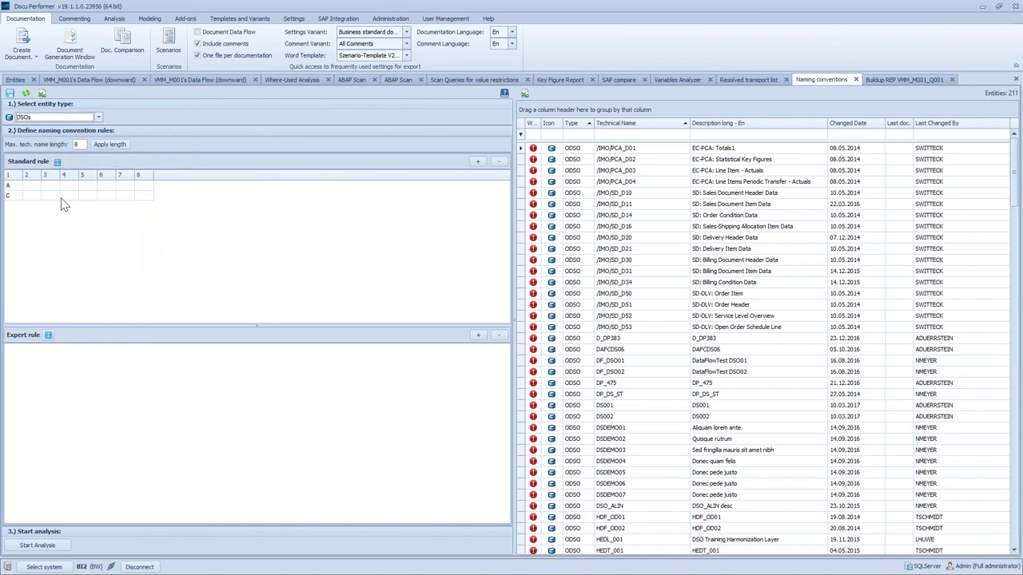
# Step: Add a standard naming rule with D as the first character and run the analysis for DSOs
pyautogui.click(40, 546)
pyautogui.click(478, 162)
pyautogui.click(7, 206)
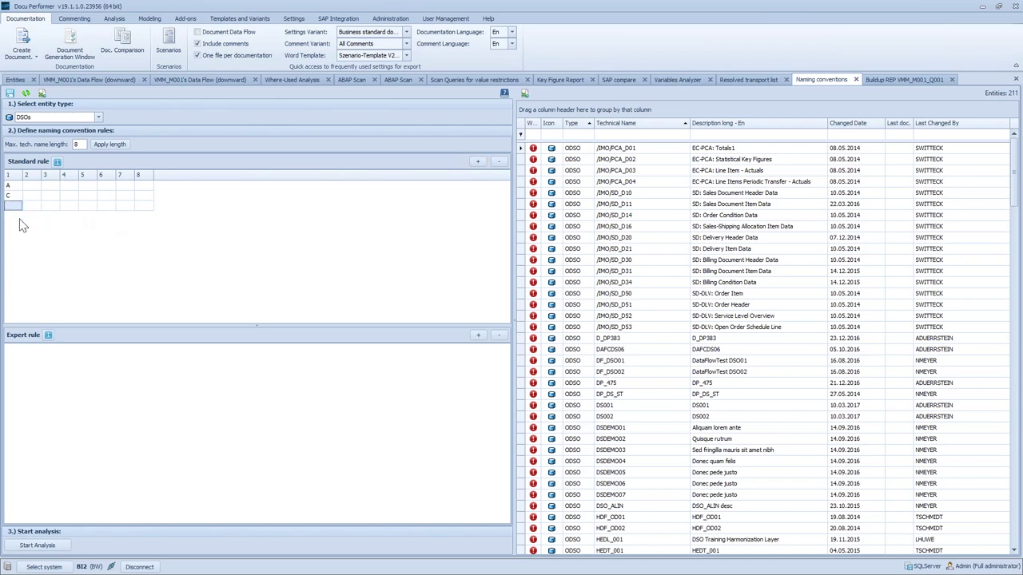
pyautogui.write('D')
pyautogui.click(50, 543)
# Step: Read the guide and sample for expert naming rules, and close it
pyautogui.click(48, 335)
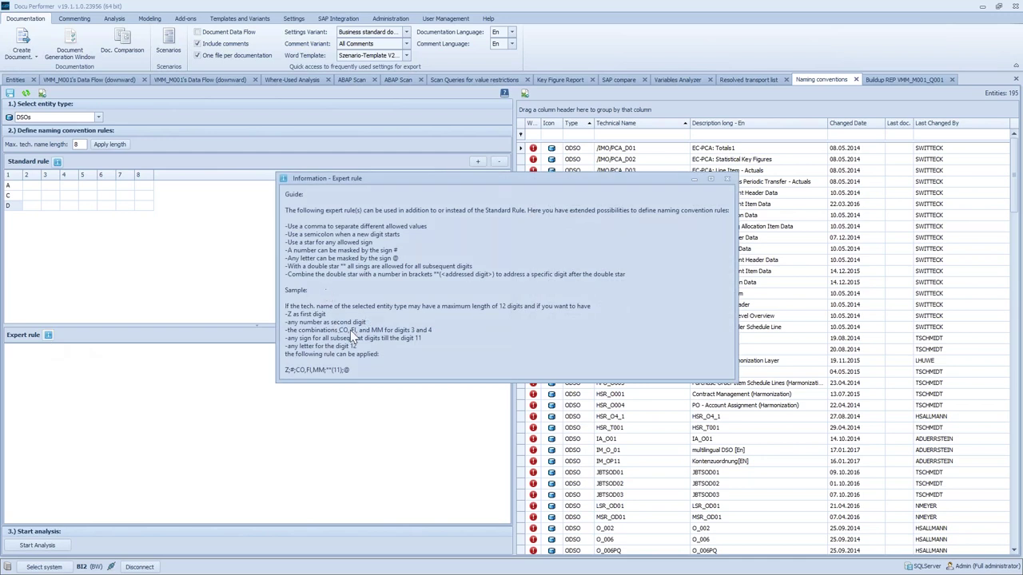
pyautogui.click(727, 178)
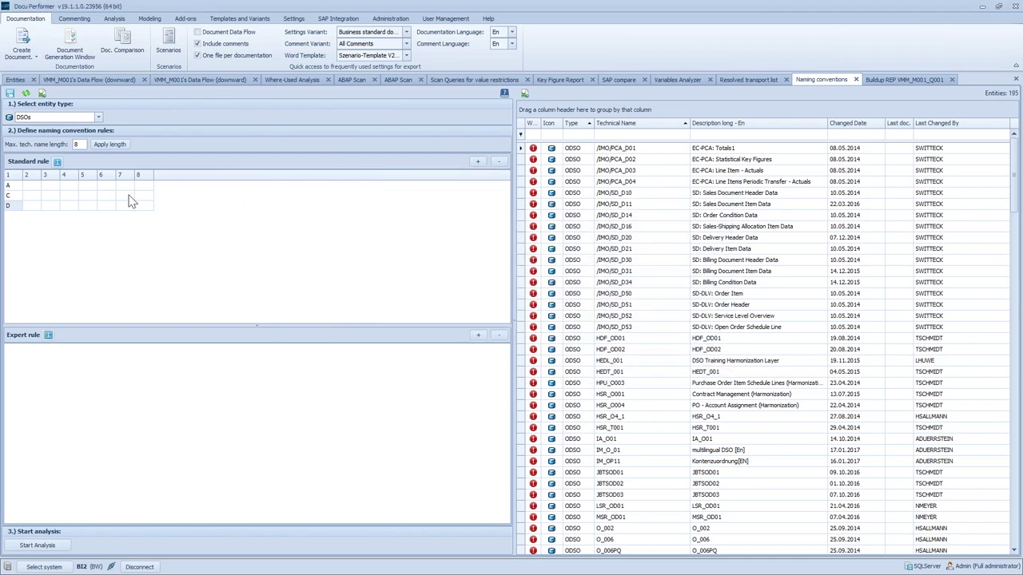
# Step: Go to the resolved transport list for BI2K900018 and locate Resolve Transport List among the analysis reports
pyautogui.click(748, 80)
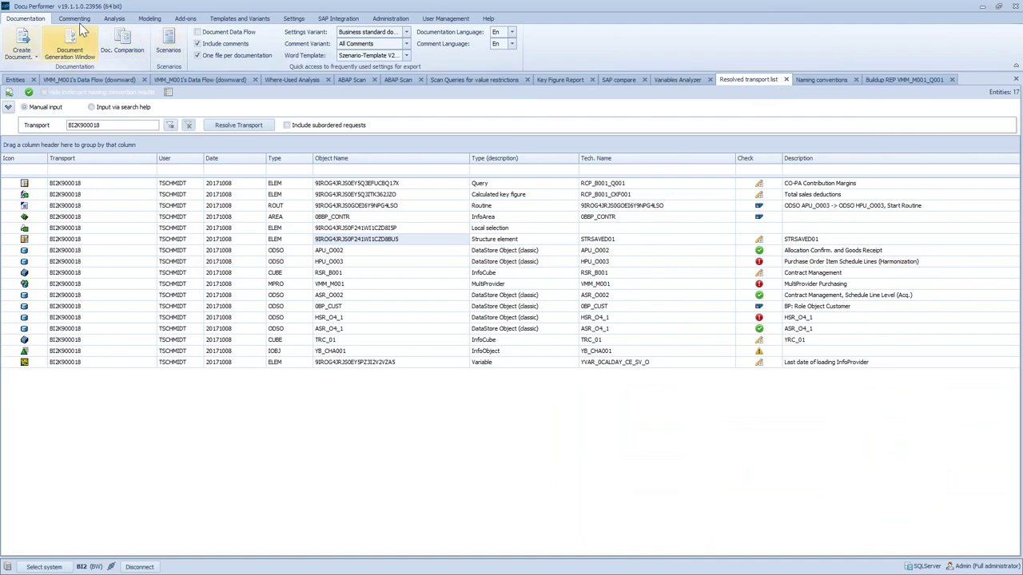
pyautogui.scroll(-2, 88, 36)
pyautogui.click(30, 57)
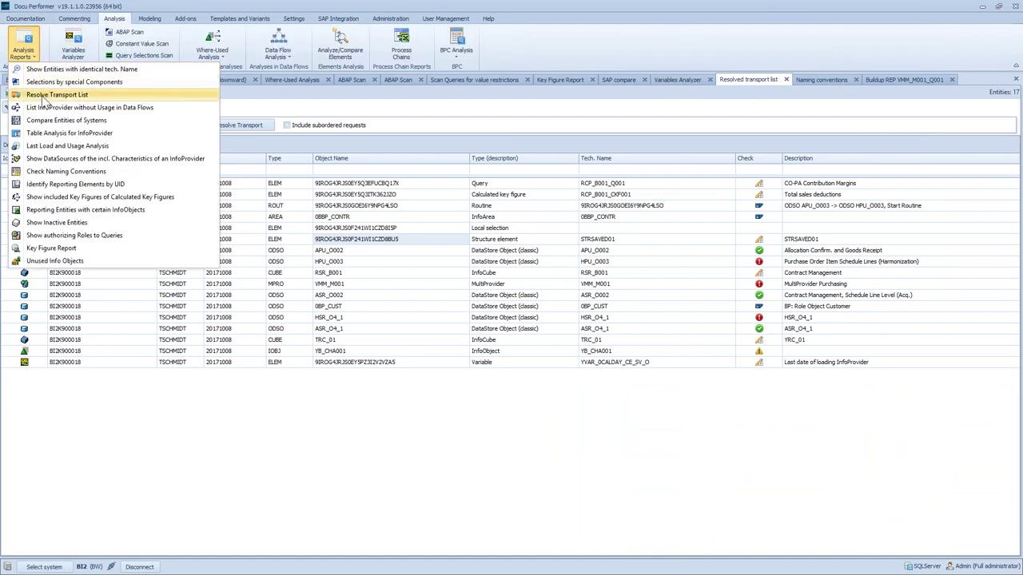
pyautogui.click(324, 102)
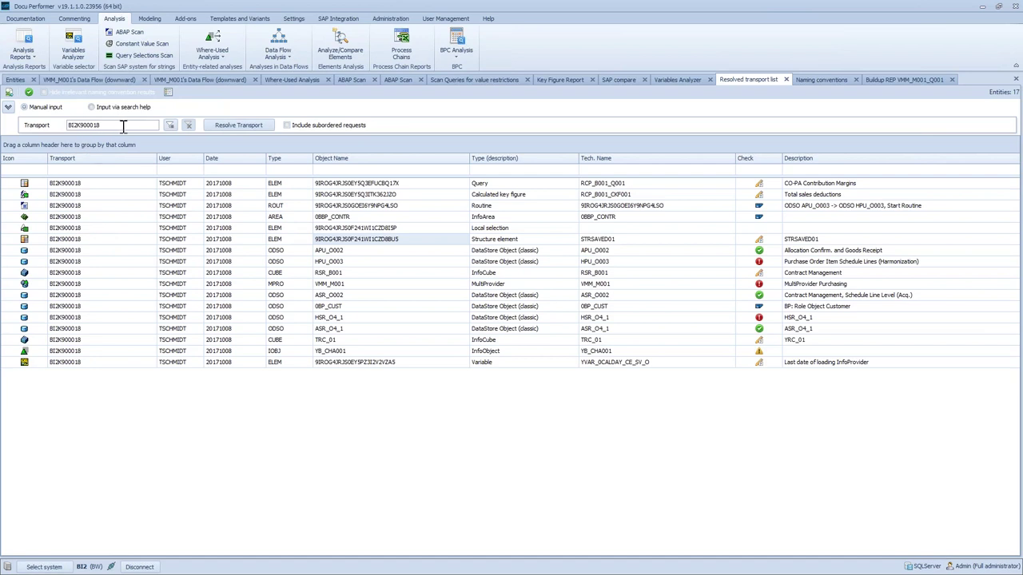
# Step: Examine the types, object names and descriptions of the query and calculated key figure elements in the resolved transport
pyautogui.click(288, 186)
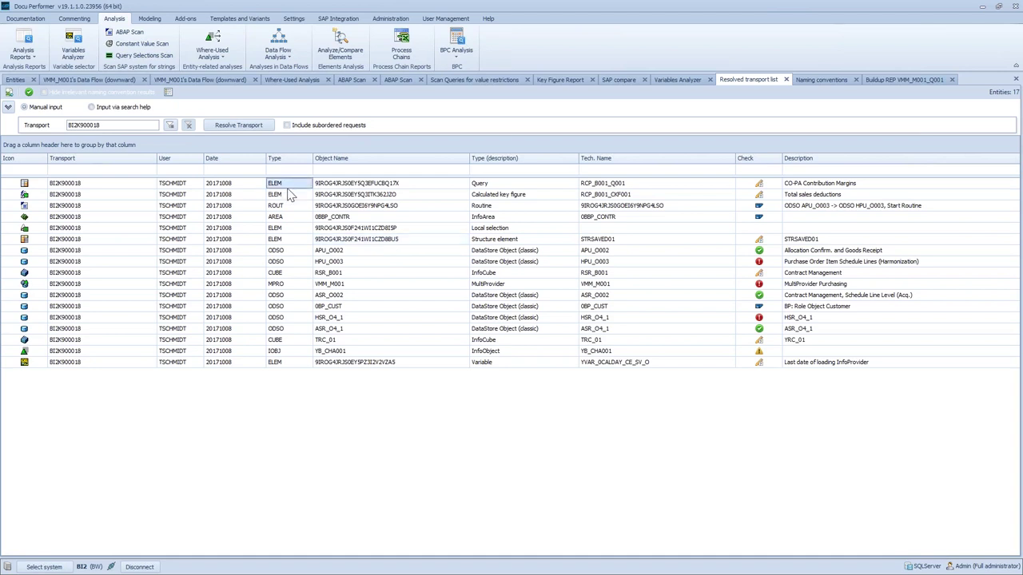
pyautogui.click(291, 196)
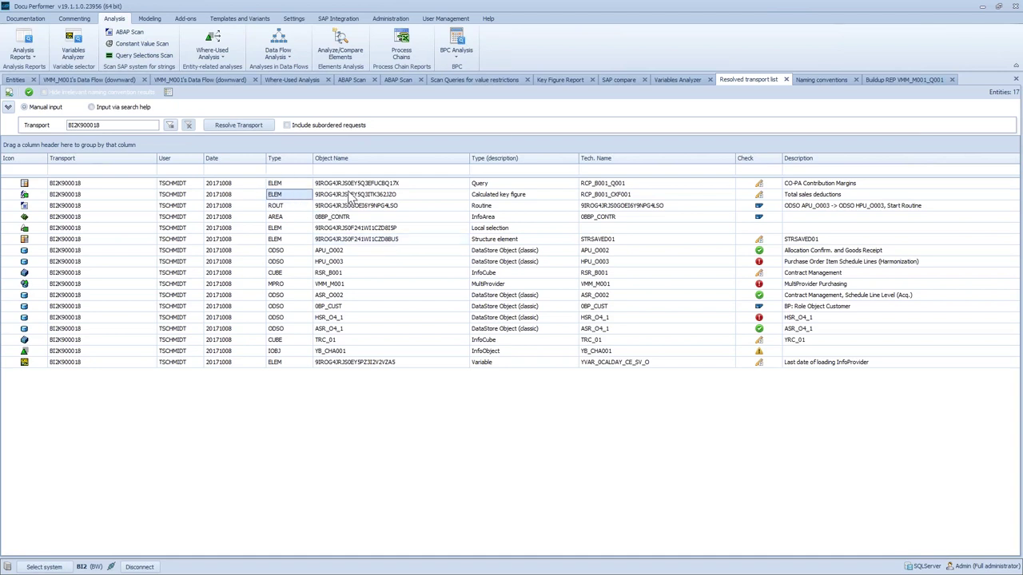
pyautogui.click(495, 192)
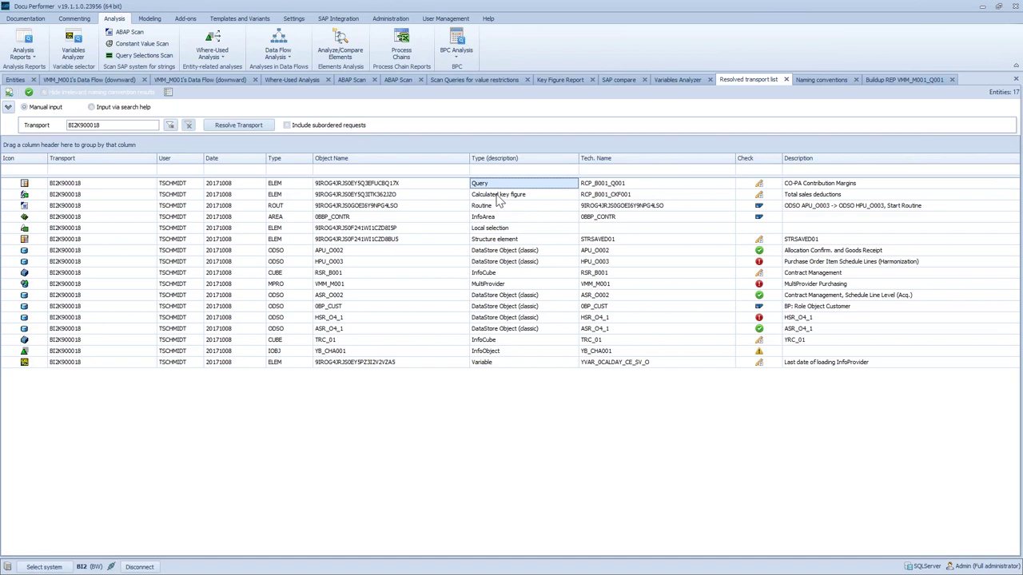
pyautogui.press('Left')
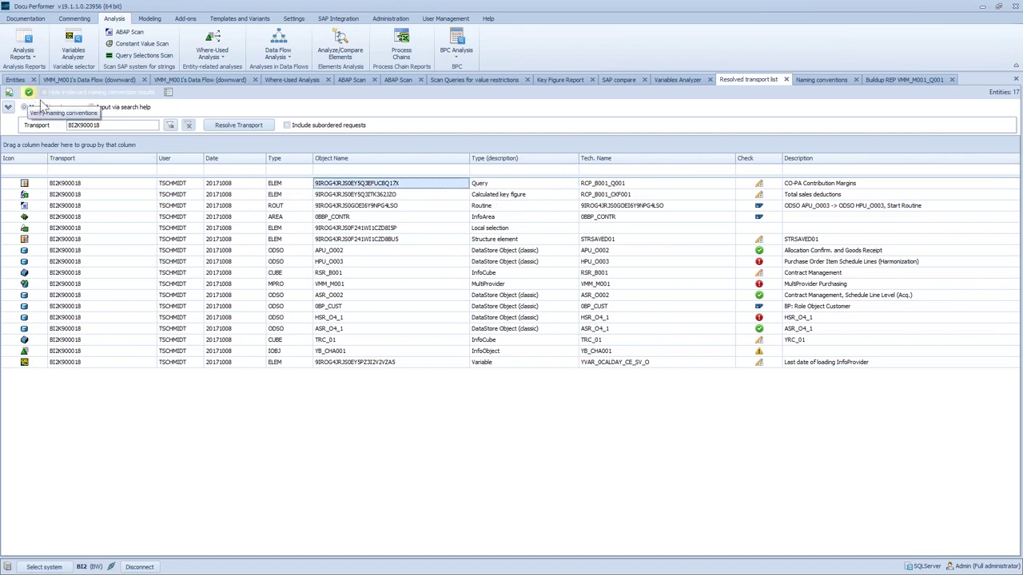
# Step: Inspect the naming convention check results of DataStore Objects APU_O002 and HPU_O003, and return to the Entities overview
pyautogui.click(749, 251)
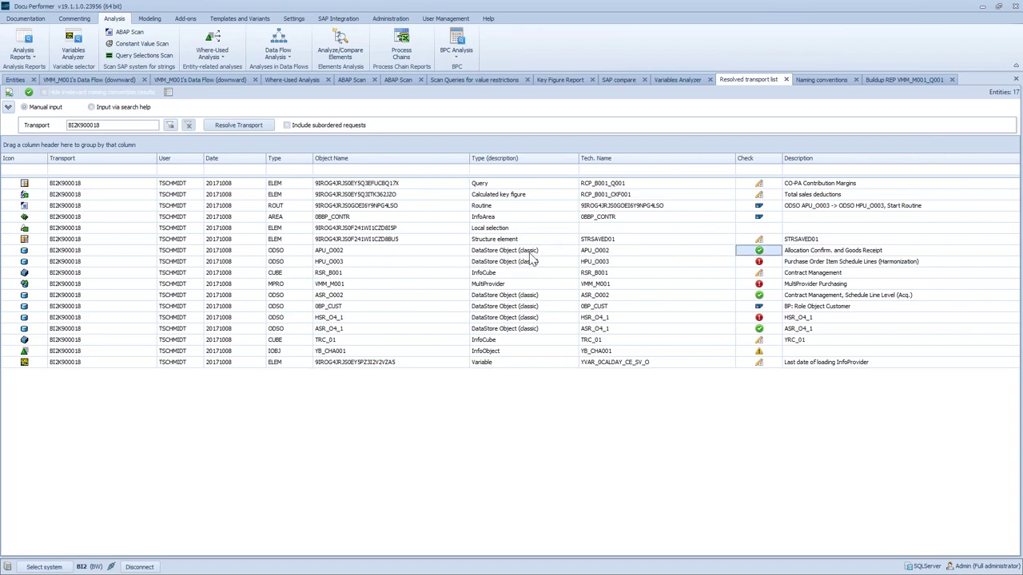
pyautogui.click(539, 253)
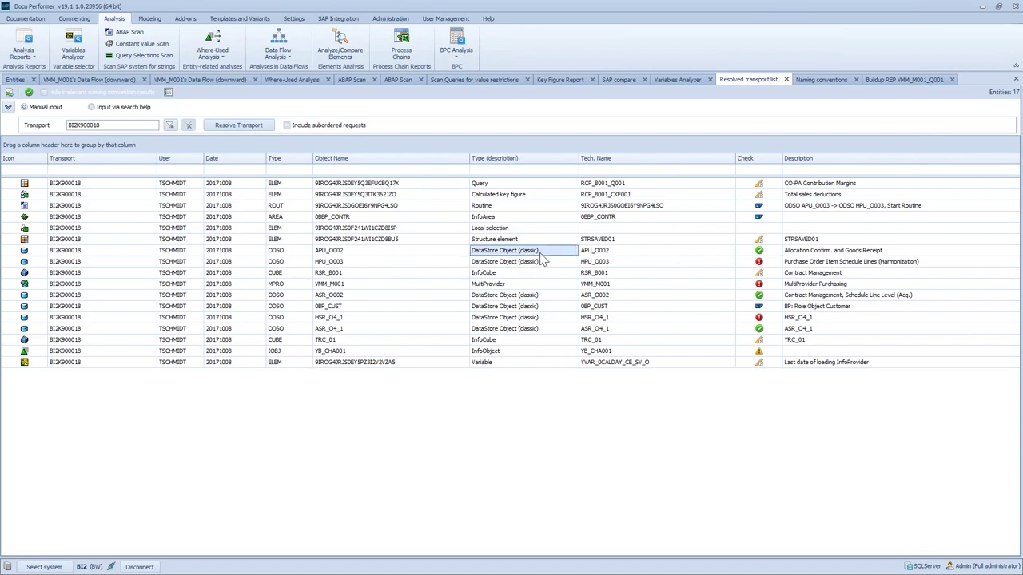
pyautogui.click(656, 264)
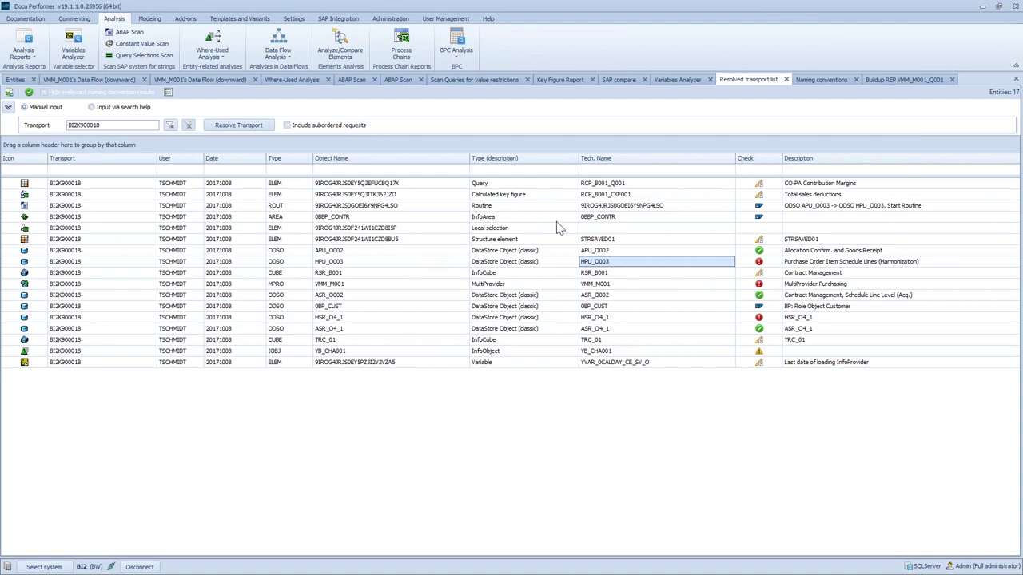
pyautogui.rightClick(623, 160)
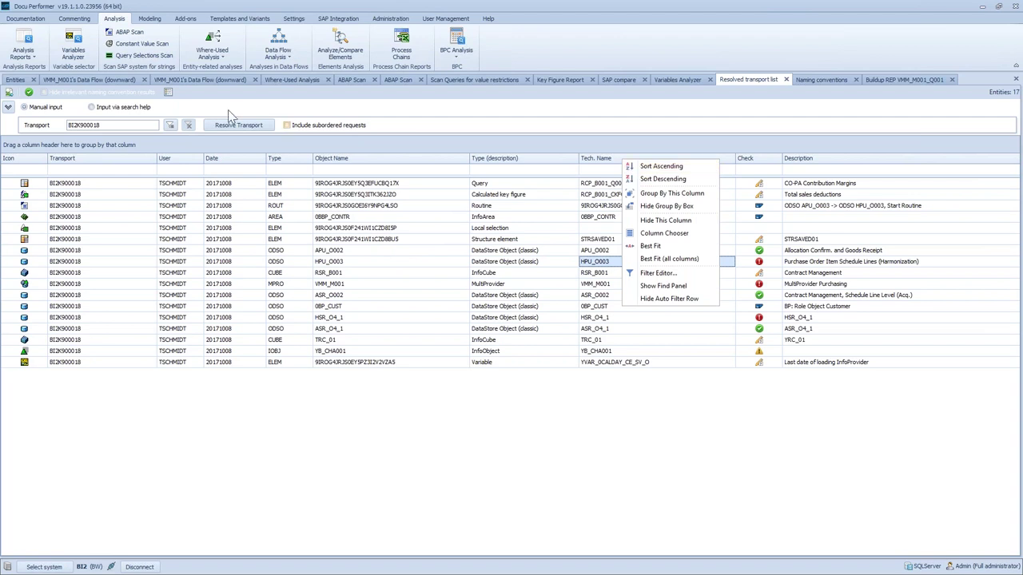
pyautogui.click(11, 85)
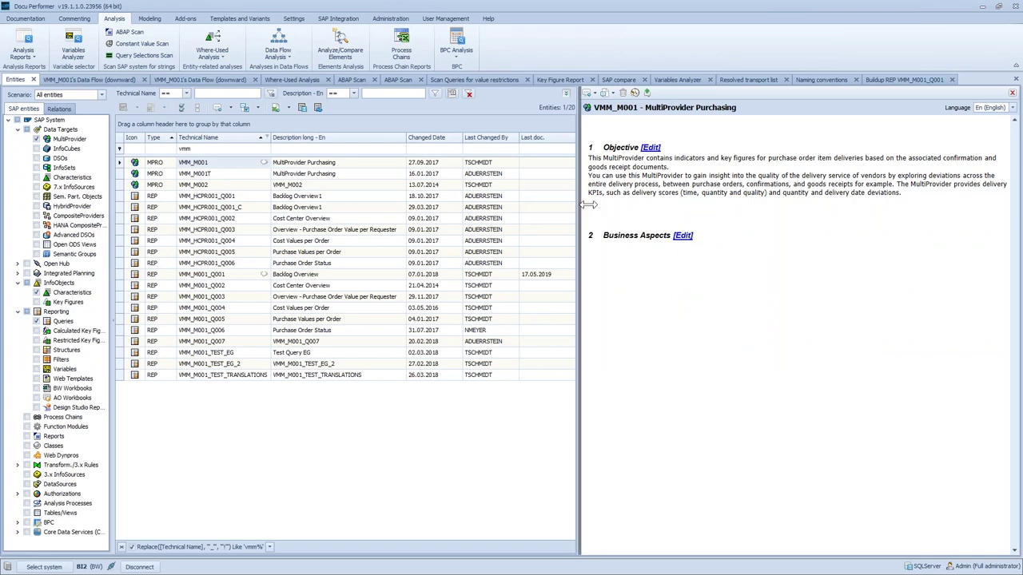
# Step: Close the documentation pane of MultiProvider VMM_M001 and expand the additional filter options above the entity list
pyautogui.moveTo(589, 205); pyautogui.dragTo(782, 204)
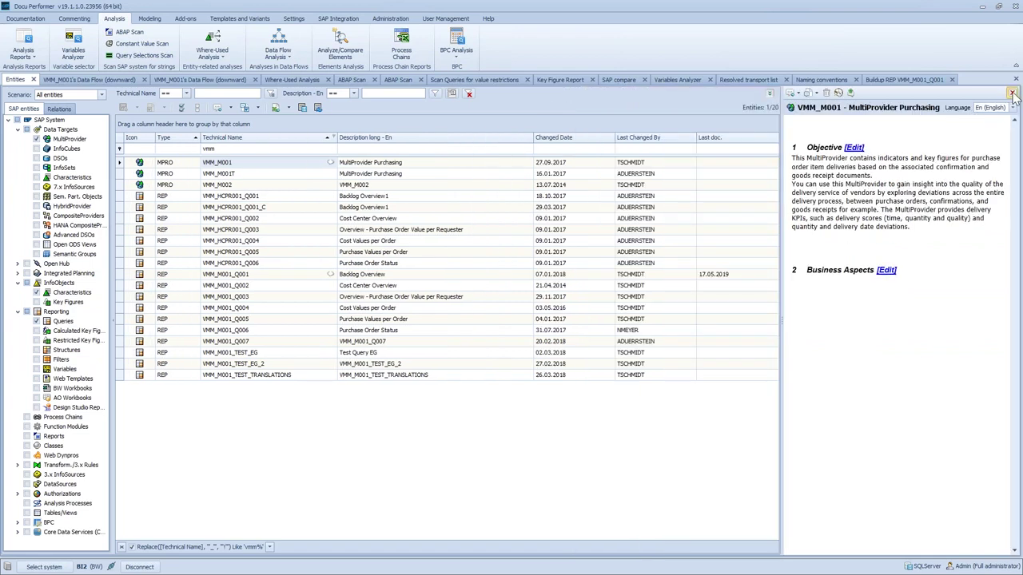
pyautogui.click(1011, 93)
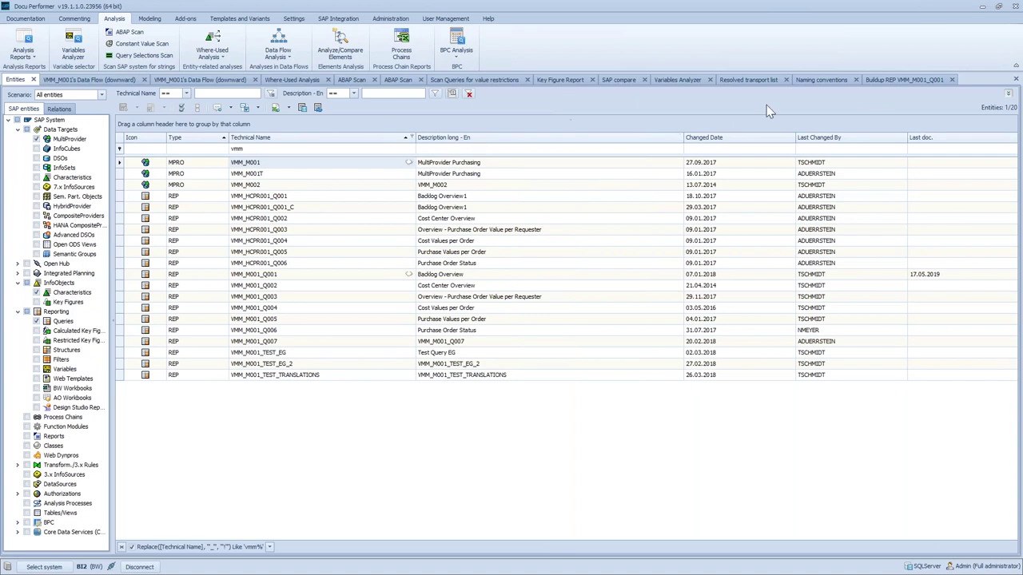
pyautogui.click(1008, 94)
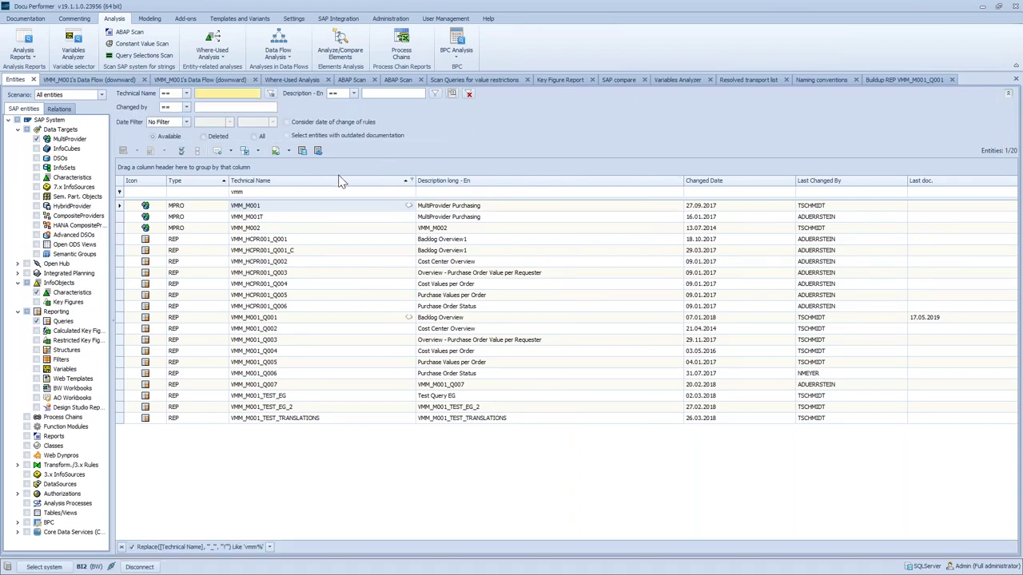
# Step: Add the last comment change column to the entity list directly after Changed Date, and close the column customization
pyautogui.rightClick(489, 184)
pyautogui.click(512, 267)
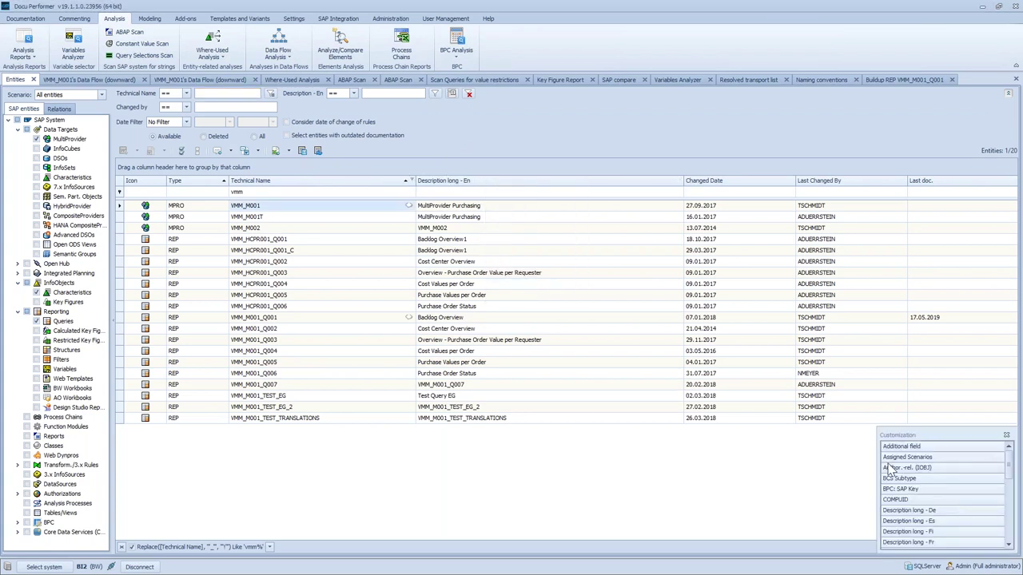
pyautogui.moveTo(920, 428); pyautogui.dragTo(921, 304)
pyautogui.moveTo(910, 520); pyautogui.dragTo(709, 188)
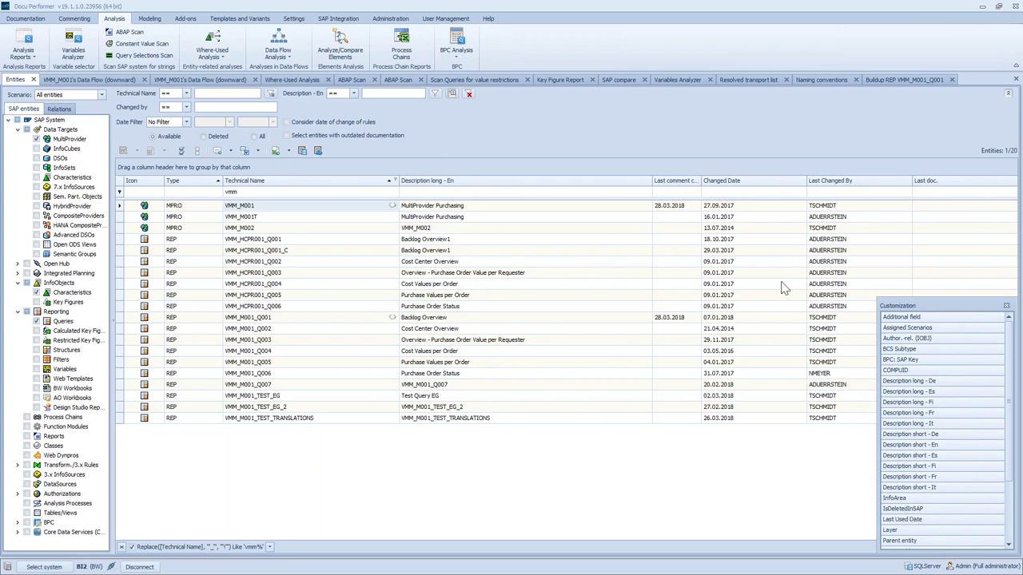
pyautogui.moveTo(739, 182); pyautogui.dragTo(669, 184)
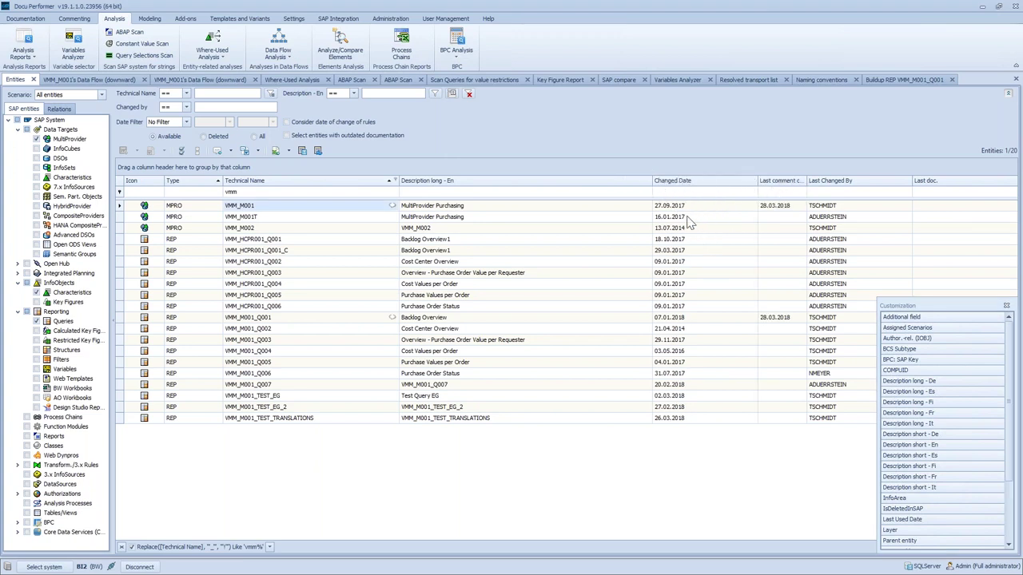
pyautogui.click(695, 319)
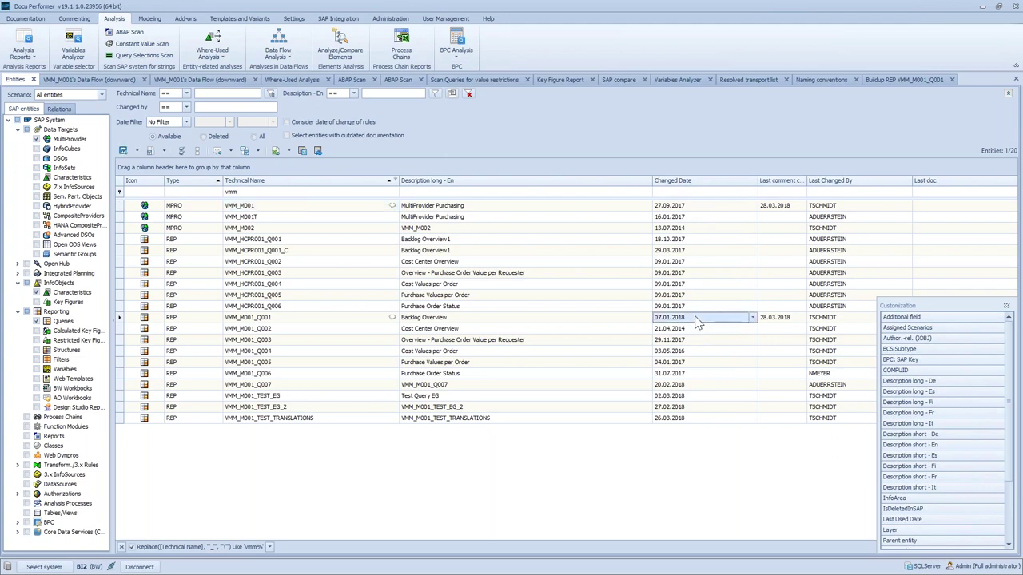
pyautogui.click(1007, 306)
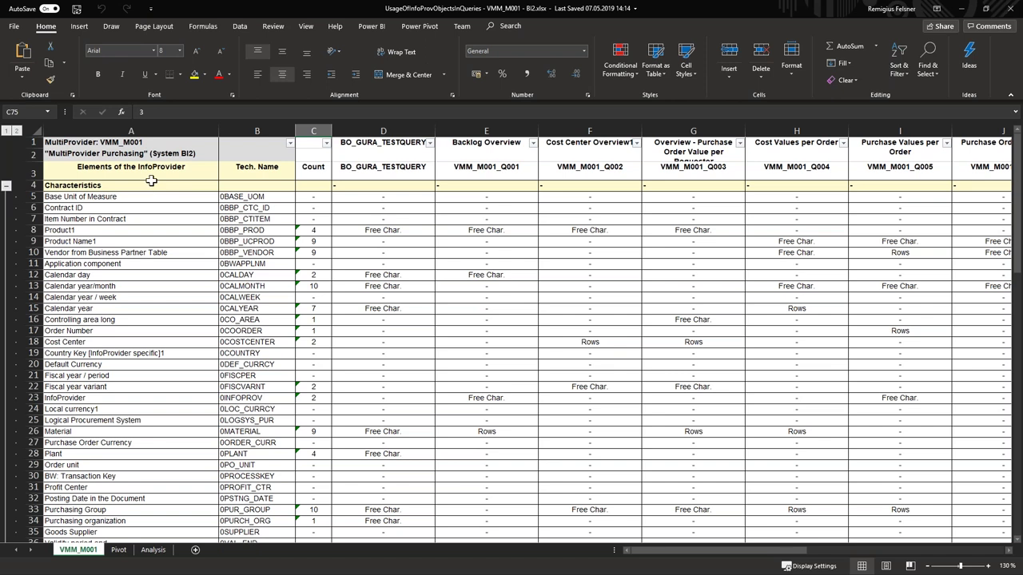
# Step: Switch to the Excel workbook UsageOfInfoProvObjectsInQueries for VMM_M001 and examine the MultiProvider heading and the query columns
pyautogui.click(120, 143)
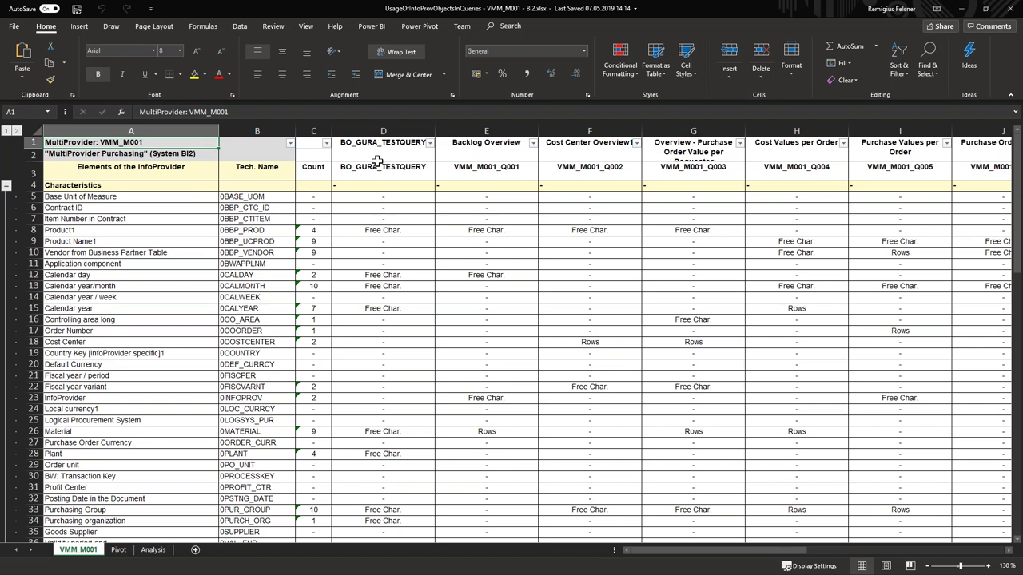
pyautogui.click(383, 132)
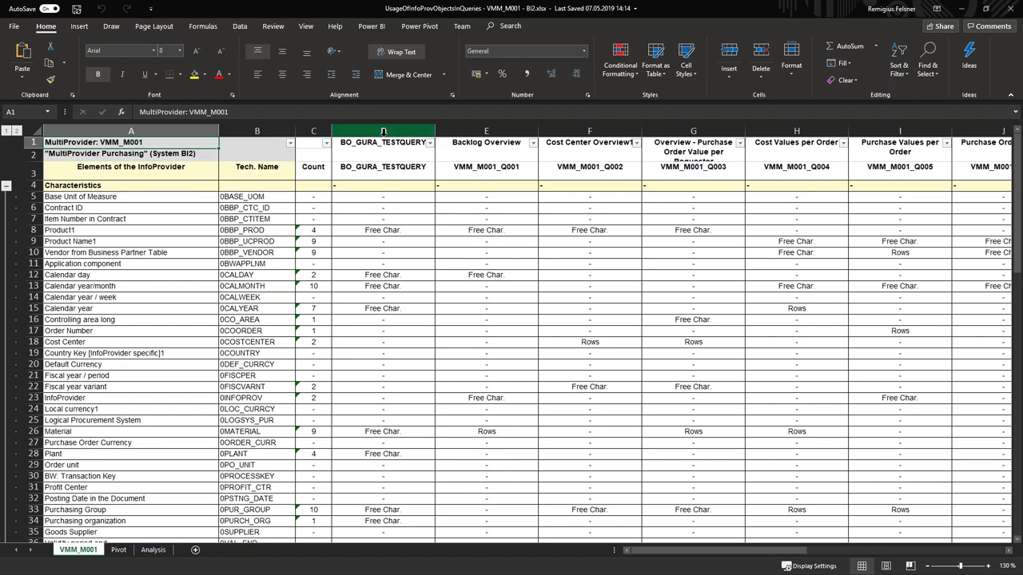
pyautogui.click(353, 199)
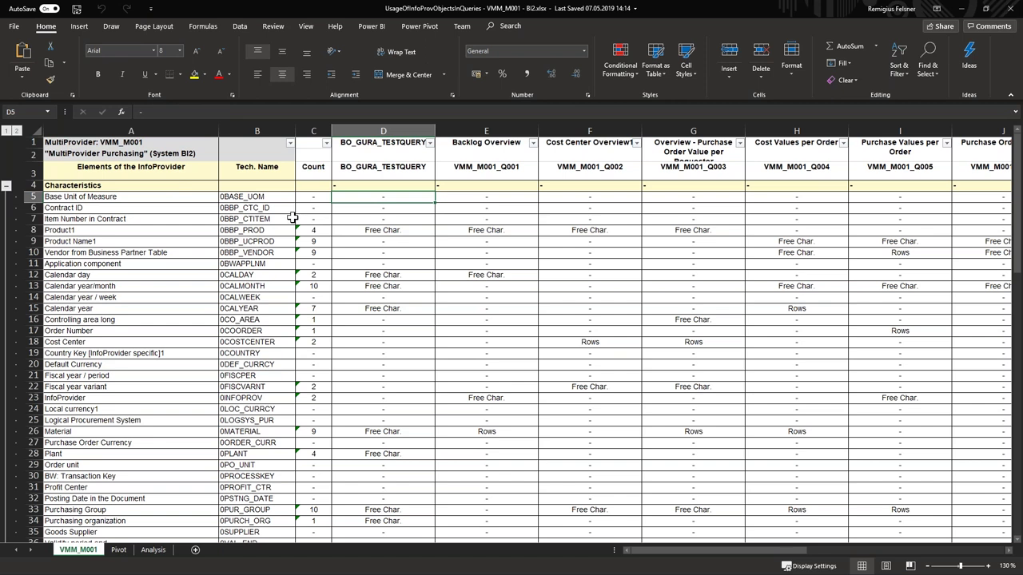
# Step: Examine the usage of Base Unit of Measure, Contract ID and Item Number in Contract across the queries
pyautogui.moveTo(155, 196); pyautogui.dragTo(256, 219)
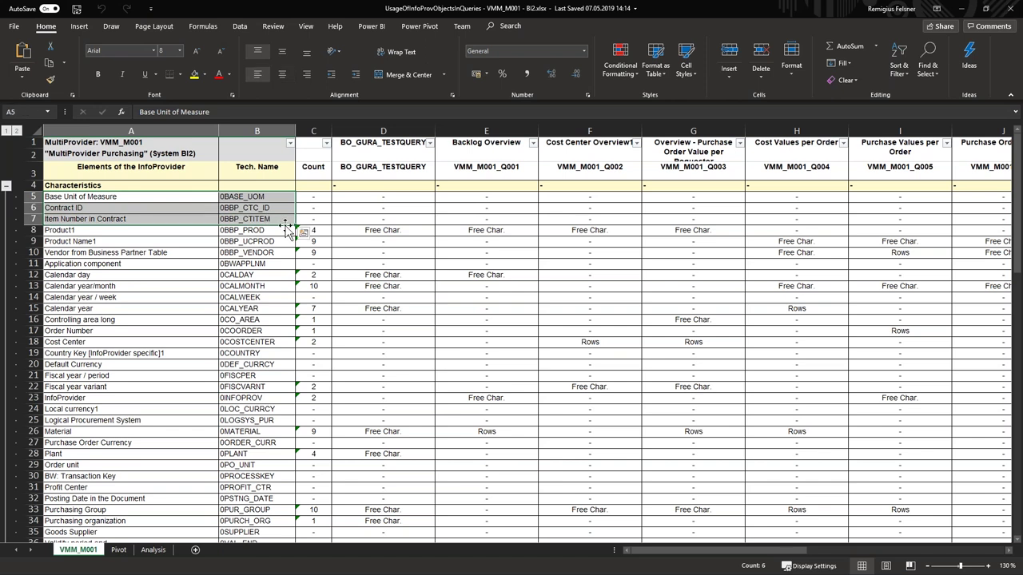
pyautogui.click(320, 200)
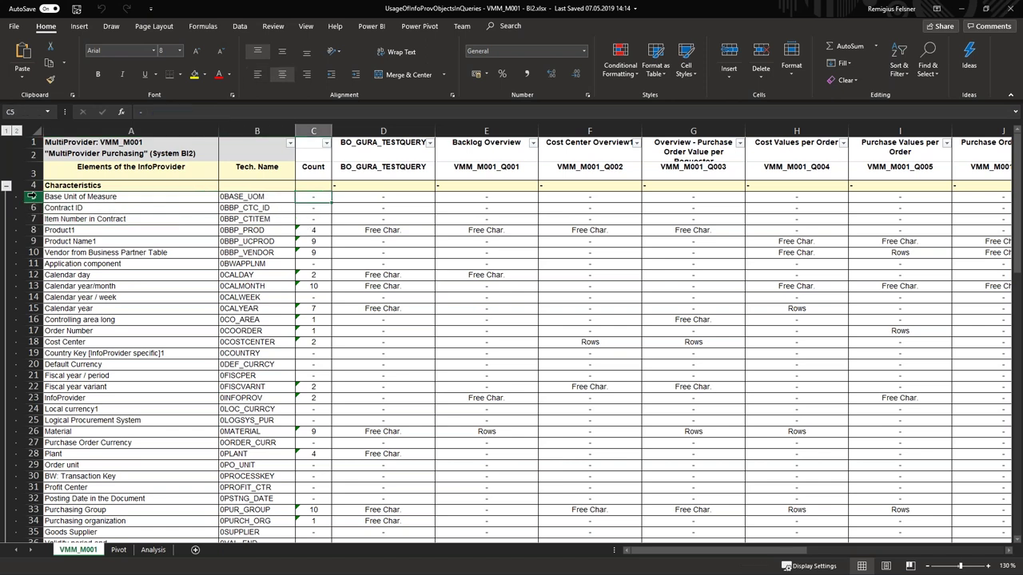
pyautogui.moveTo(35, 196); pyautogui.dragTo(34, 218)
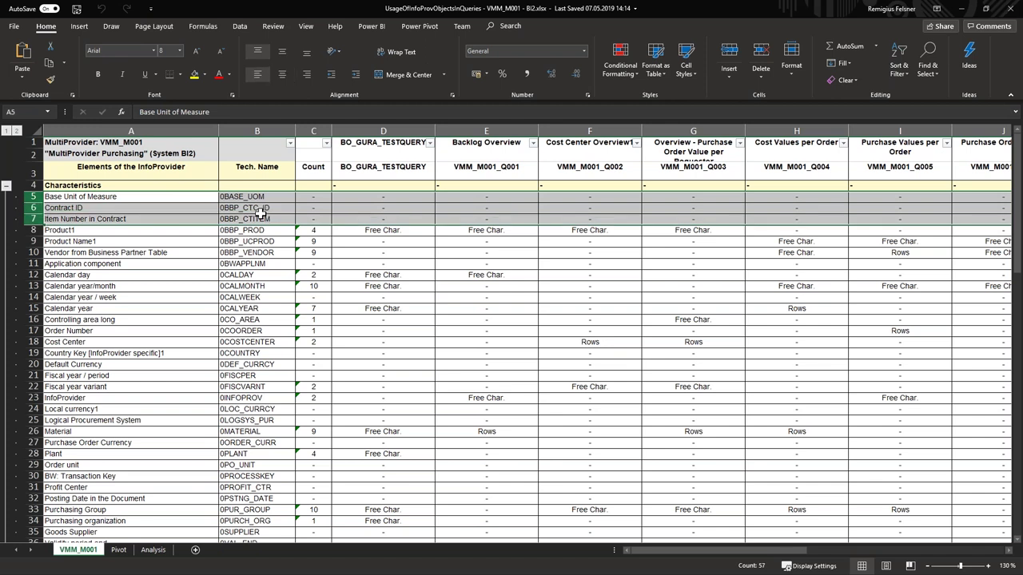
pyautogui.click(316, 201)
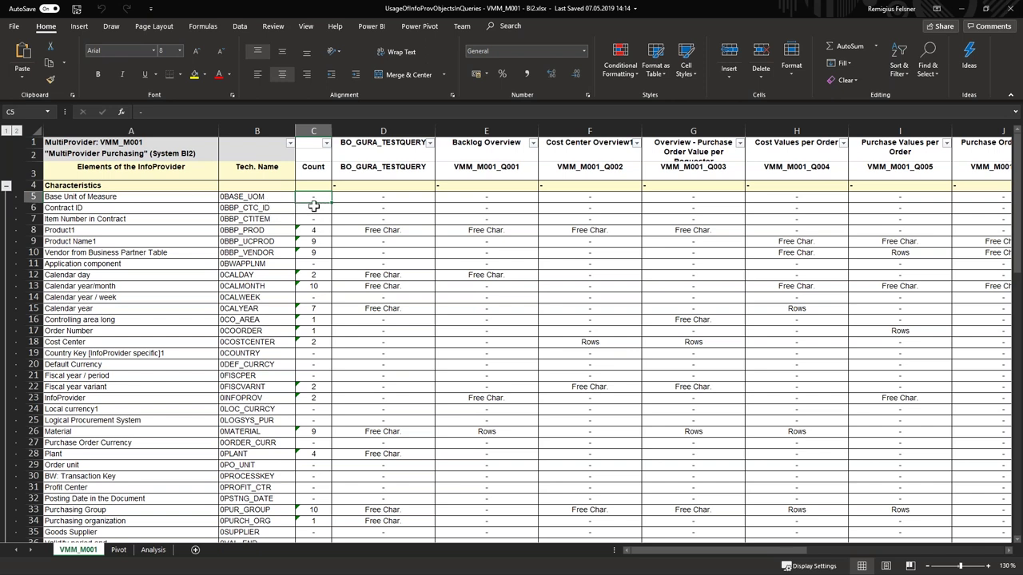
pyautogui.click(263, 199)
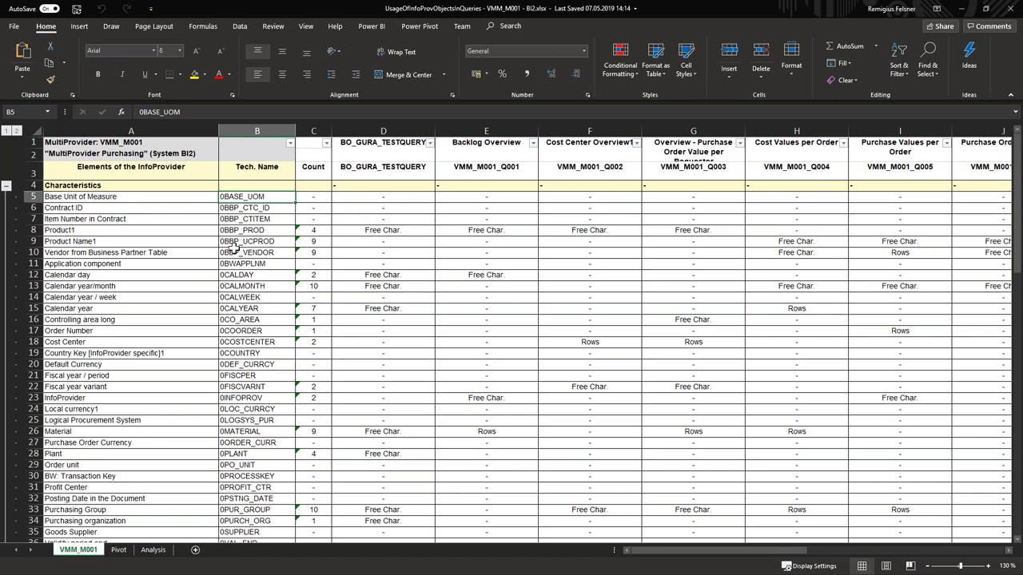
# Step: Trace the usage of the Calendar day characteristic in queries BO_GURA_TESTQUERY and VMM_M001_Q001
pyautogui.click(142, 275)
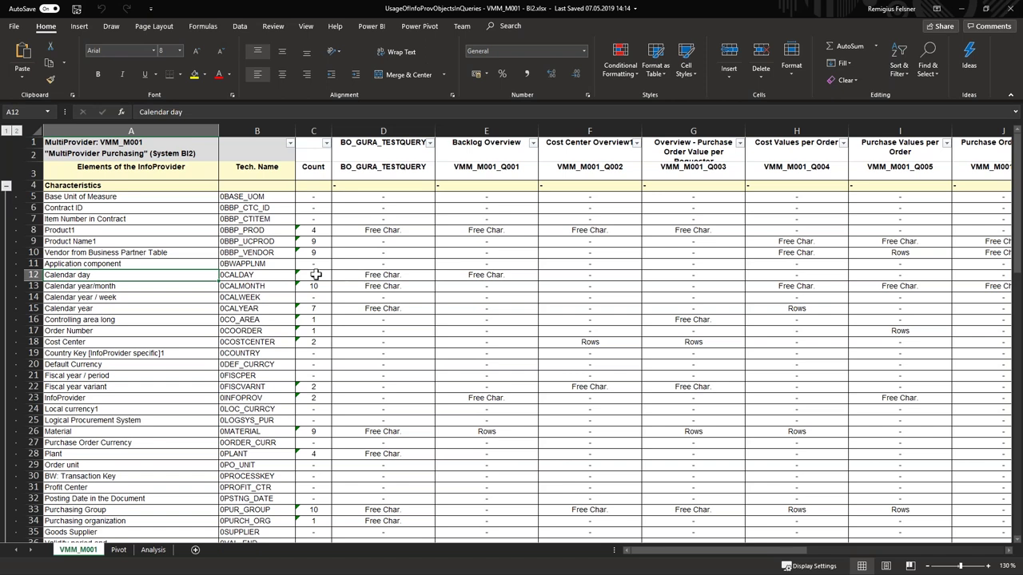
pyautogui.click(32, 275)
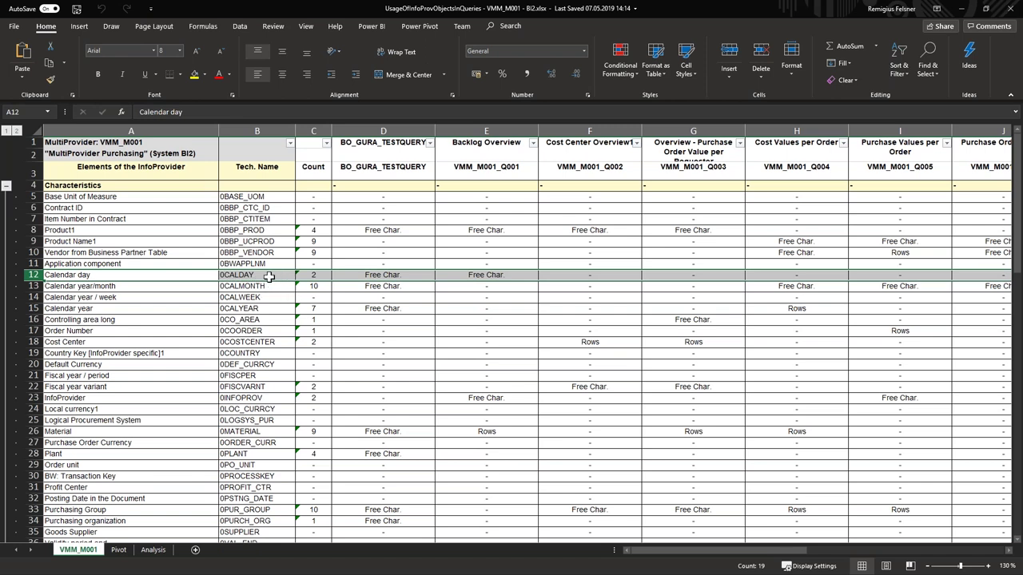
pyautogui.click(269, 277)
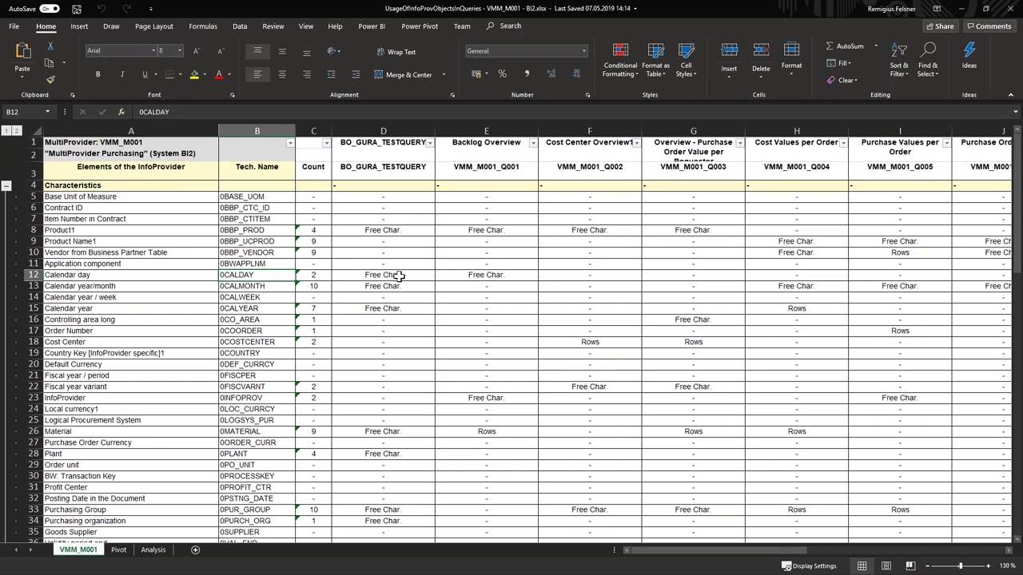
pyautogui.moveTo(395, 275); pyautogui.dragTo(472, 275)
pyautogui.moveTo(382, 126); pyautogui.dragTo(471, 128)
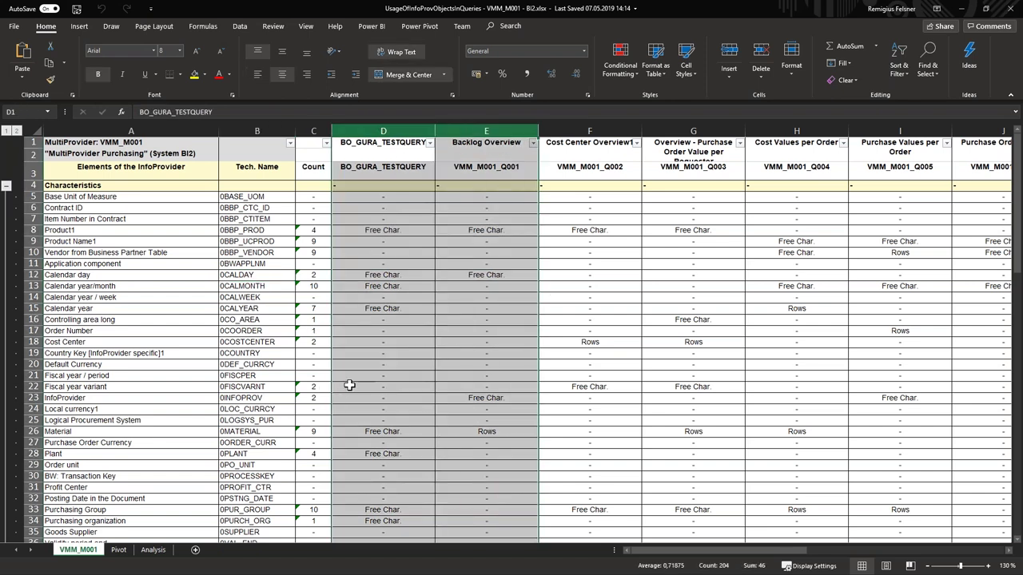
# Step: Inspect how the Purchasing Group and Country characteristics are used in the queries
pyautogui.scroll(-5, 350, 385)
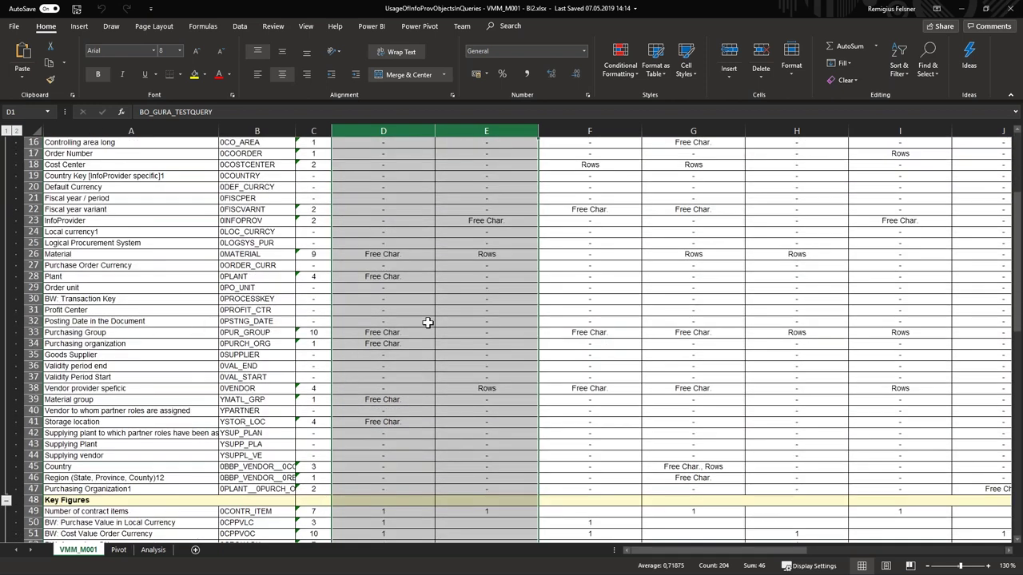
pyautogui.click(415, 328)
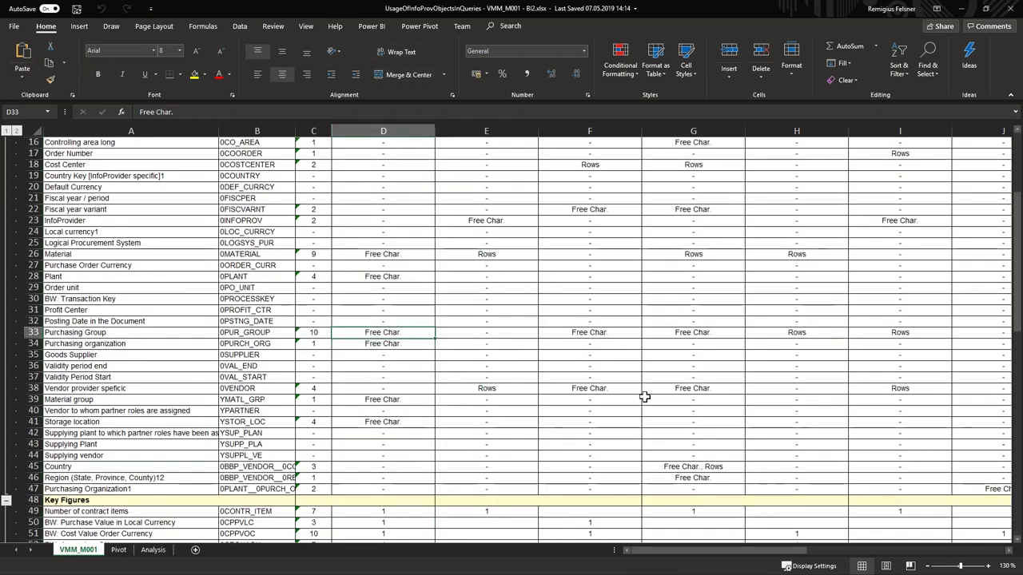
pyautogui.click(692, 468)
# Step: Examine the Key Figures section, from Number of contract items to Net price, with its usage in BO_GURA_TESTQUERY
pyautogui.scroll(-3, 661, 397)
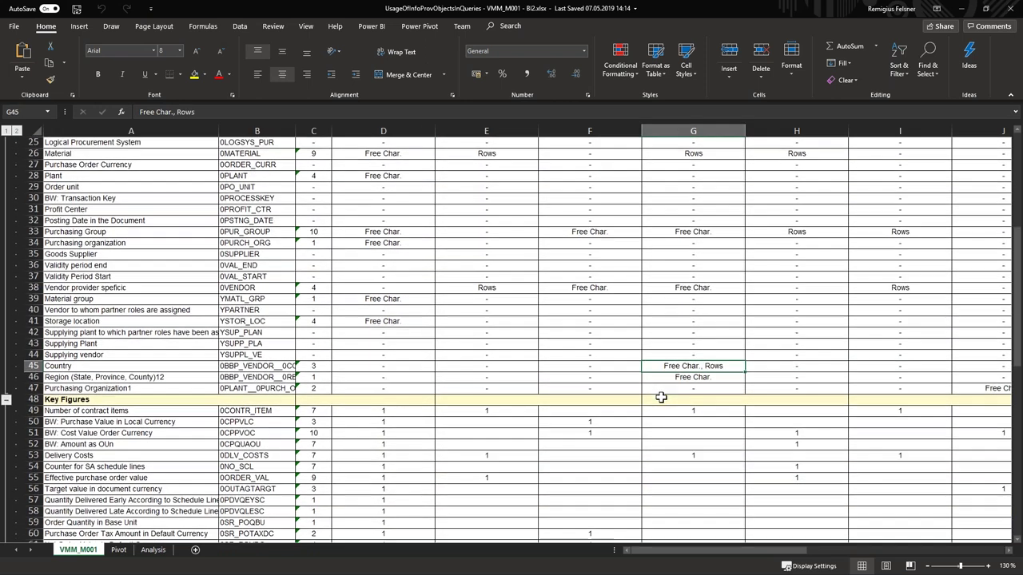
pyautogui.scroll(-5, 660, 397)
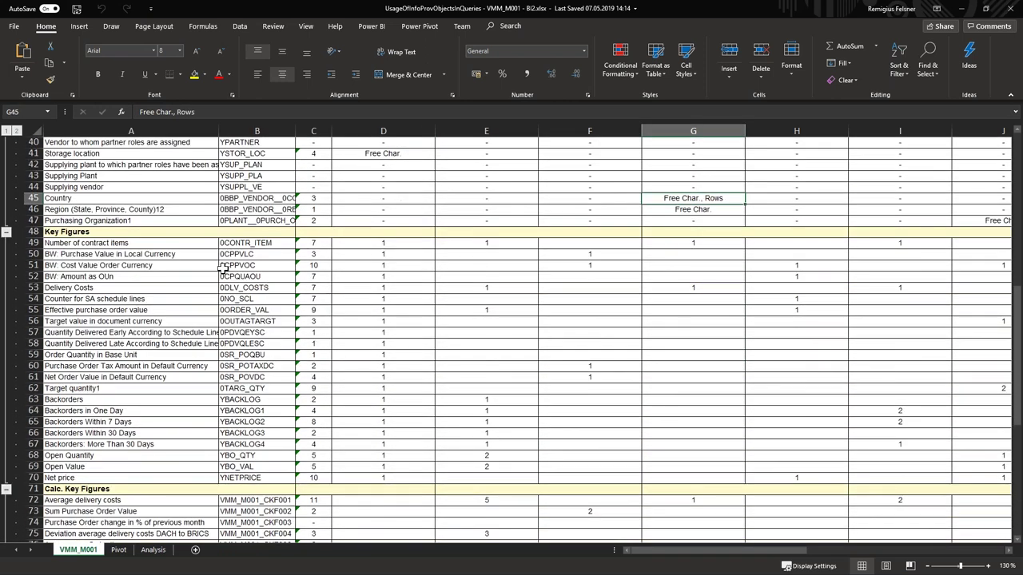
pyautogui.moveTo(157, 242); pyautogui.dragTo(321, 278)
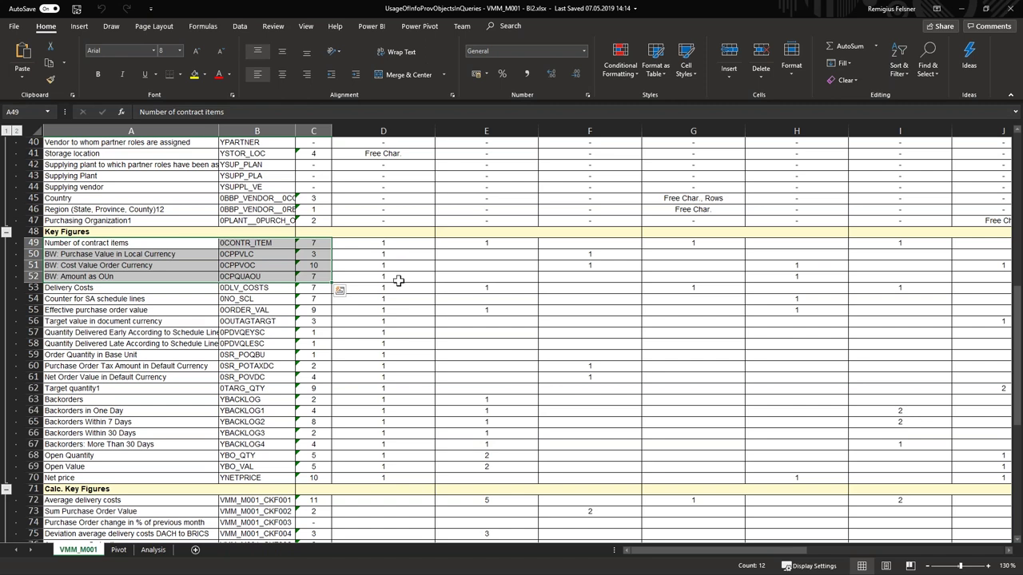
pyautogui.scroll(13, 398, 281)
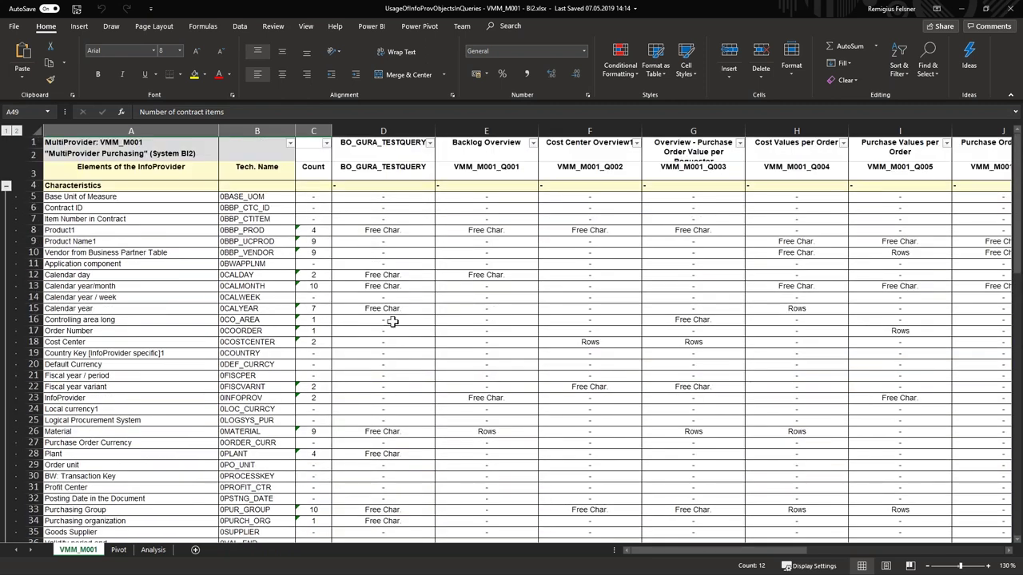
pyautogui.scroll(-3, 394, 333)
pyautogui.scroll(-10, 394, 333)
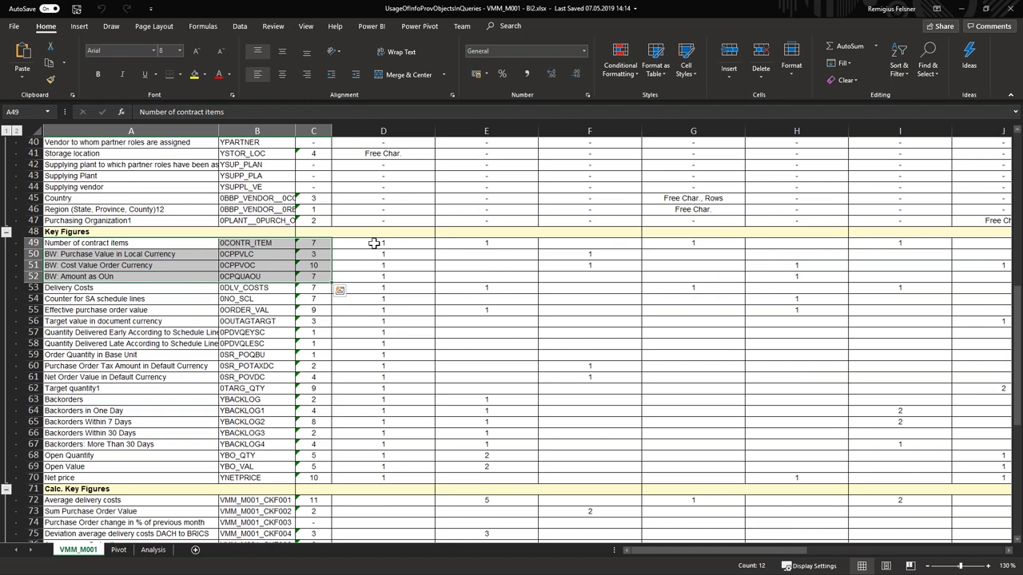
pyautogui.click(376, 242)
pyautogui.moveTo(378, 269); pyautogui.dragTo(376, 477)
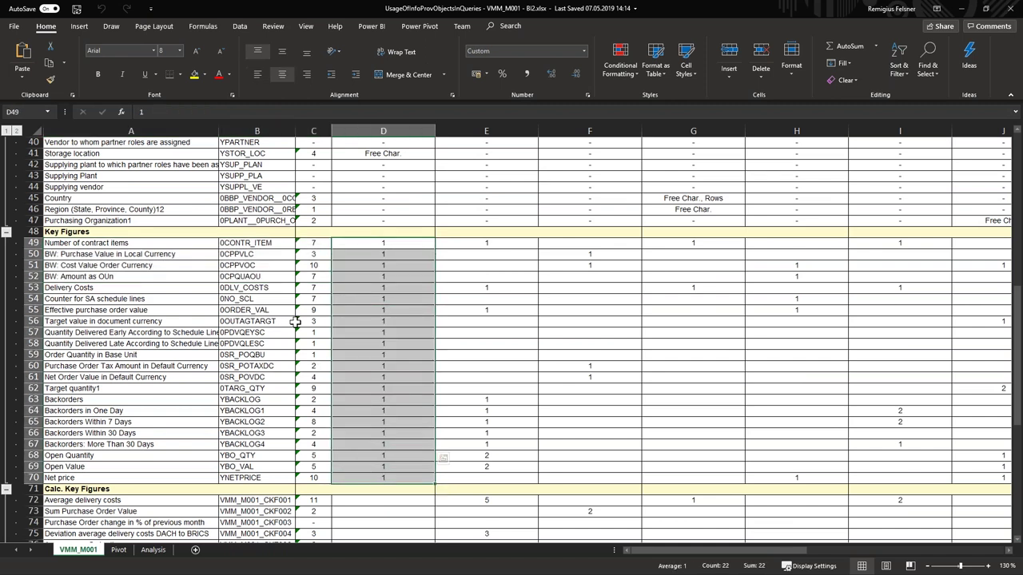
# Step: Review the calculated and restricted key figures, structures and variables, and return to the matrix header and first characteristics
pyautogui.scroll(-4, 296, 321)
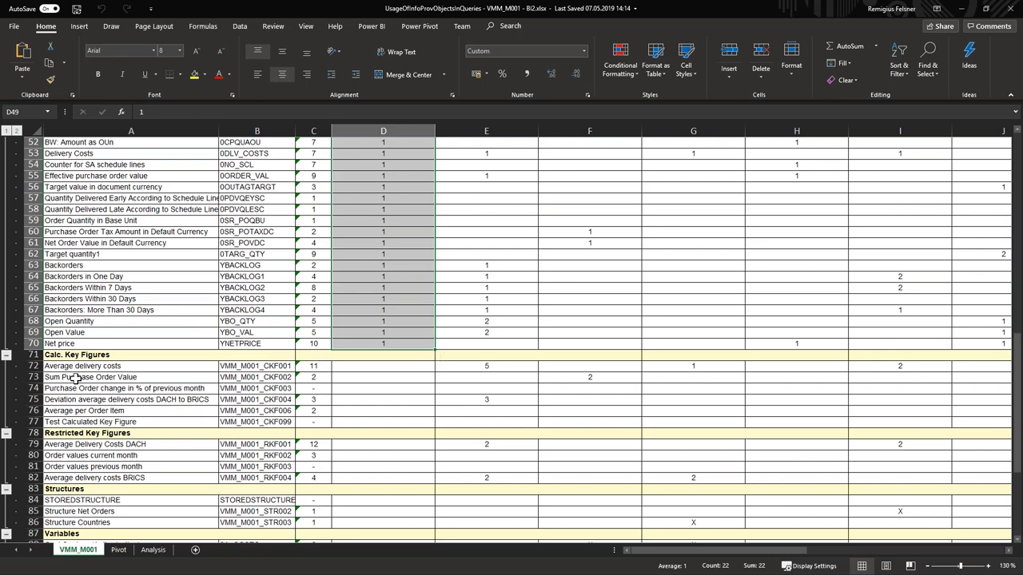
pyautogui.moveTo(86, 364); pyautogui.dragTo(128, 421)
pyautogui.scroll(-2, 206, 473)
pyautogui.scroll(-8, 206, 472)
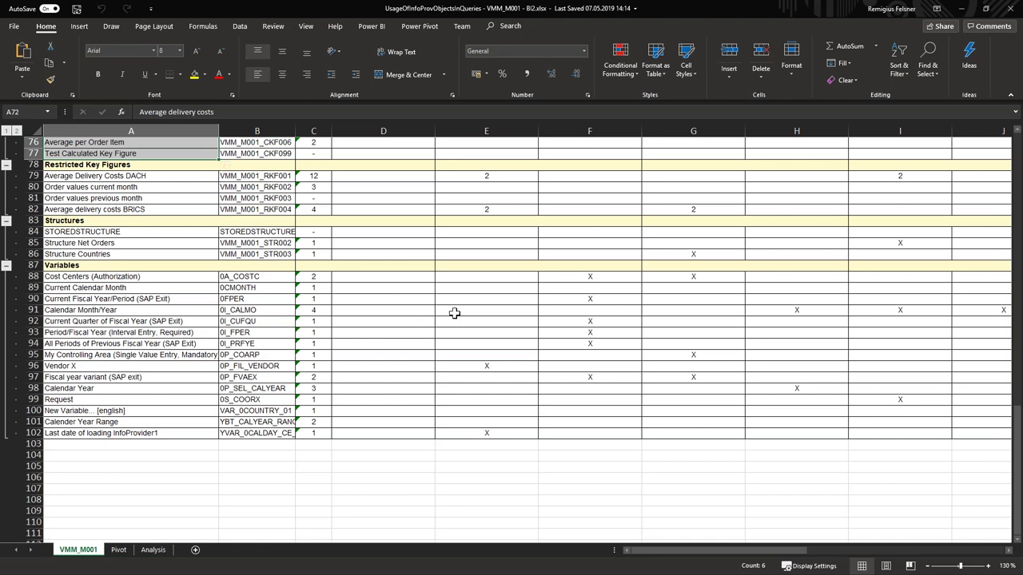
pyautogui.scroll(20, 454, 312)
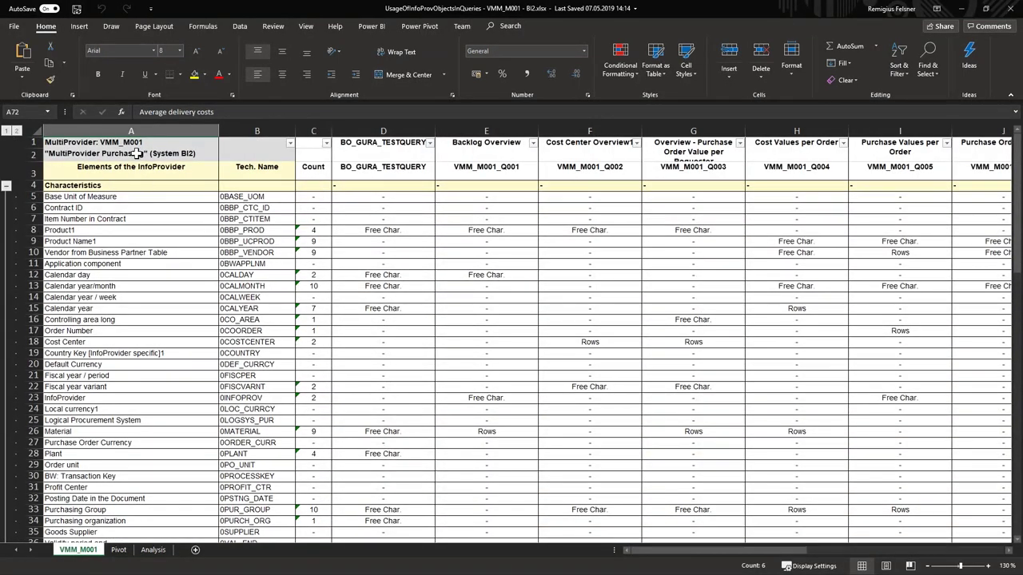
pyautogui.moveTo(138, 146); pyautogui.dragTo(447, 366)
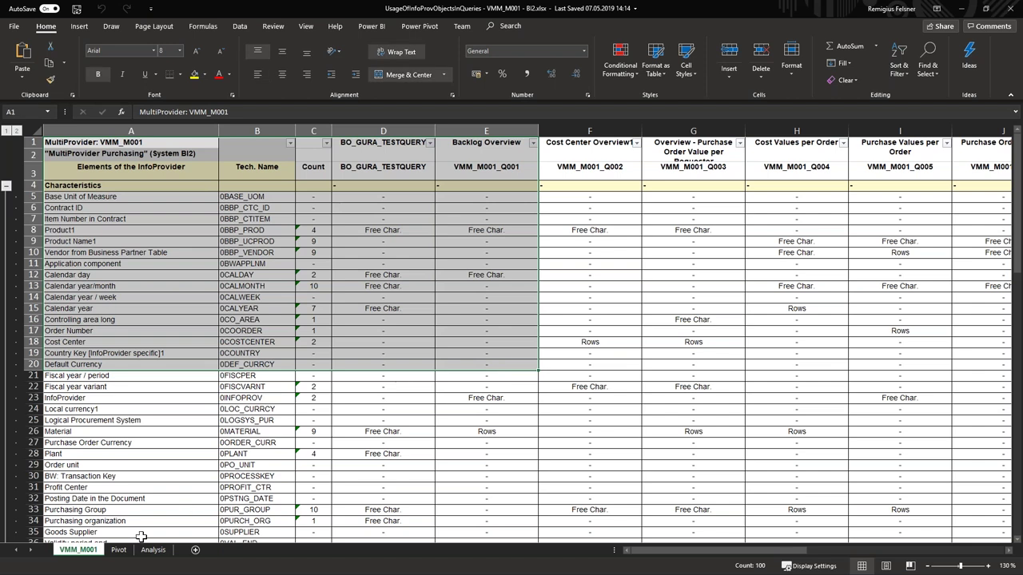
# Step: On the Pivot sheet, reset the Product1 filter to show all queries
pyautogui.click(118, 549)
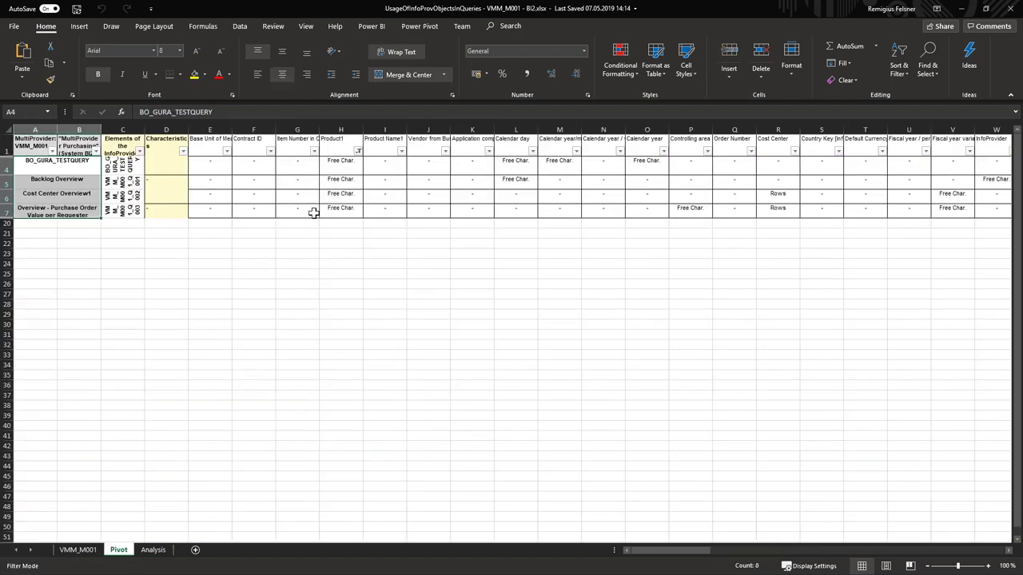
pyautogui.click(358, 151)
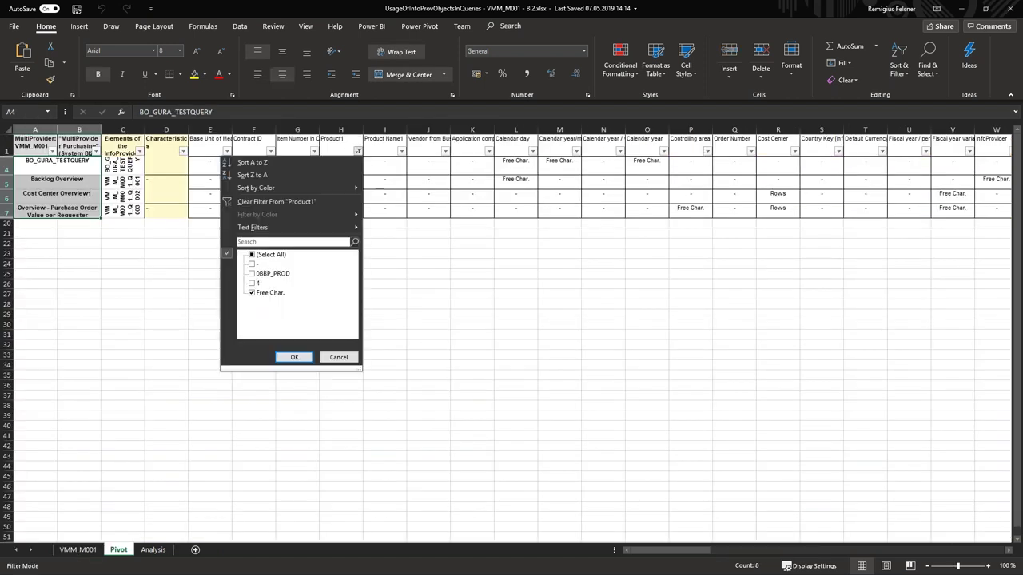
pyautogui.click(252, 254)
pyautogui.click(293, 357)
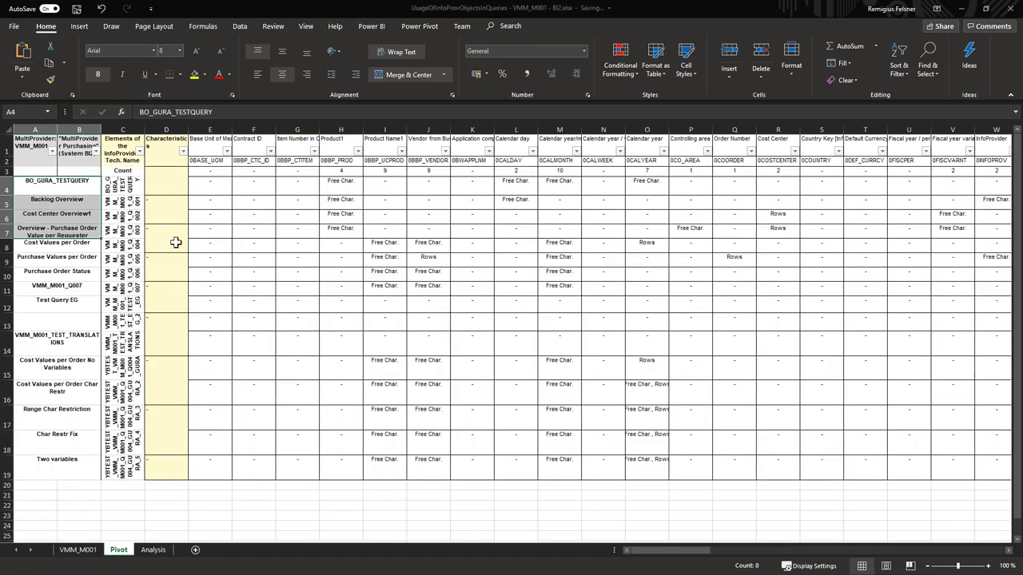
# Step: Filter the Product1 column on the Pivot sheet to show only queries with the value "Free Char."
pyautogui.click(358, 152)
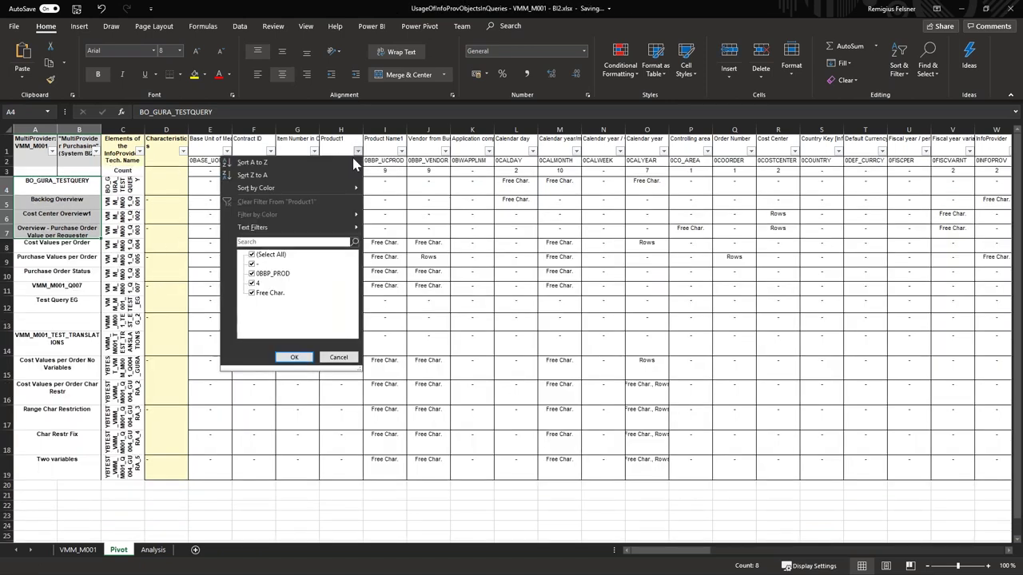
pyautogui.click(252, 254)
pyautogui.click(251, 292)
pyautogui.click(287, 358)
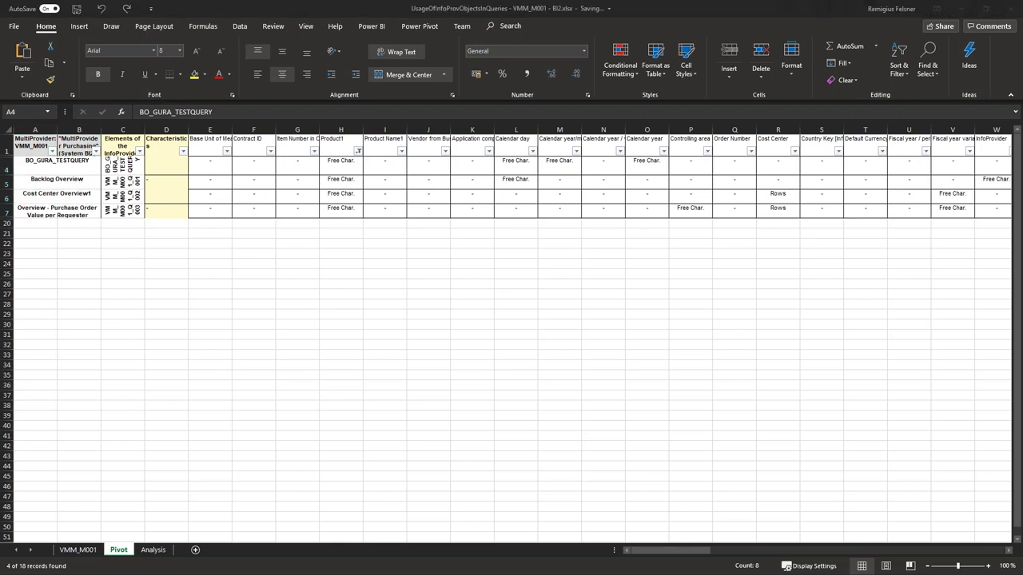
# Step: Switch to the BW-Data Lineage workbook and examine the VMM_M001 summary and details entries on its Overview sheet
pyautogui.hotkey('alt', 'Tab')
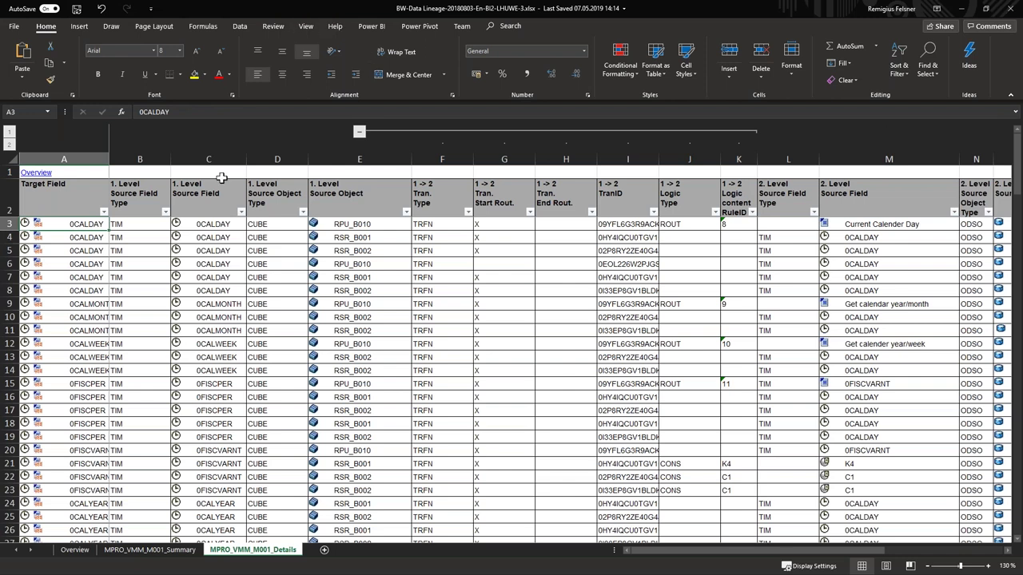
pyautogui.click(72, 550)
pyautogui.moveTo(26, 157); pyautogui.dragTo(235, 179)
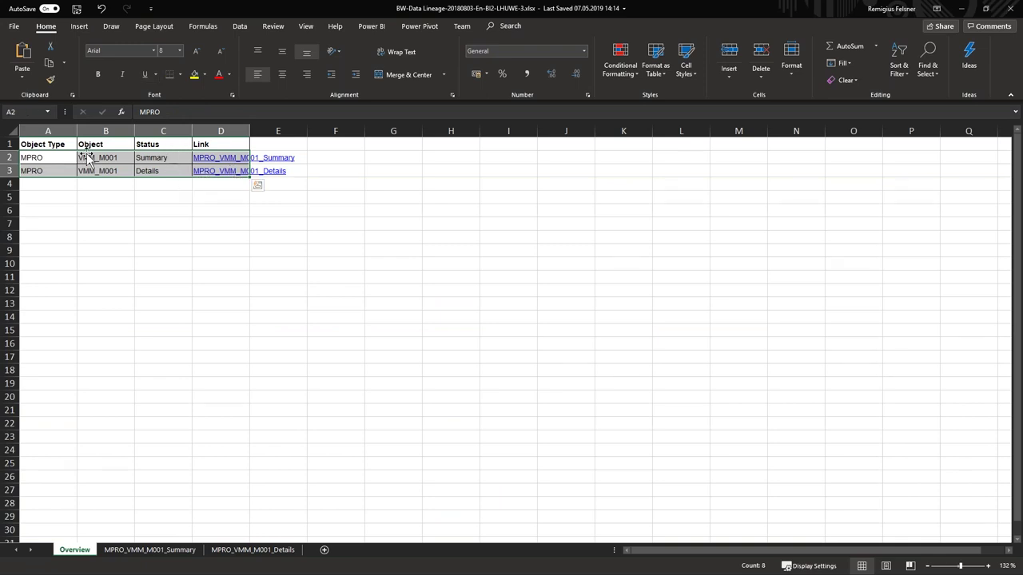
pyautogui.click(205, 207)
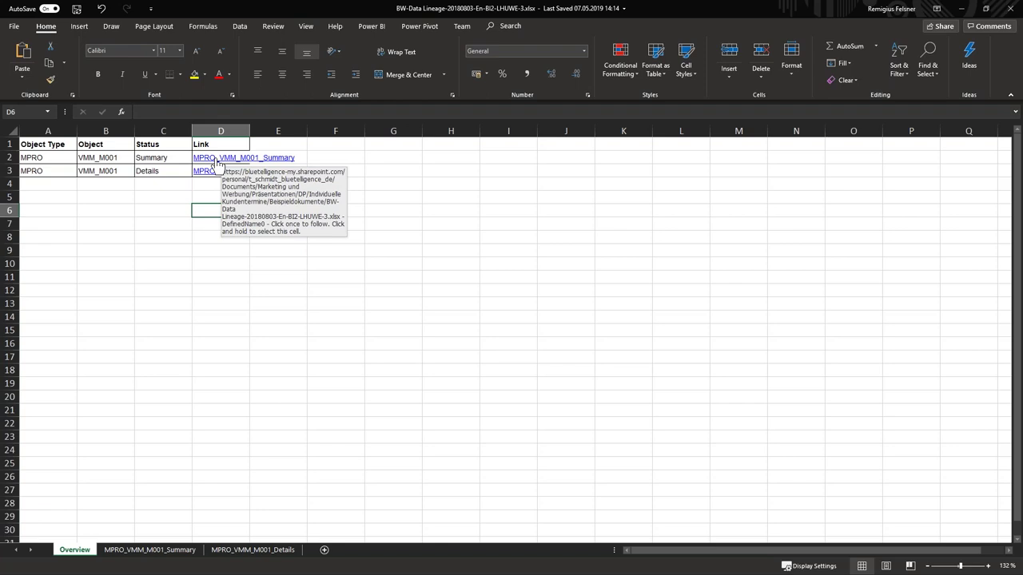
pyautogui.moveTo(46, 158); pyautogui.dragTo(220, 171)
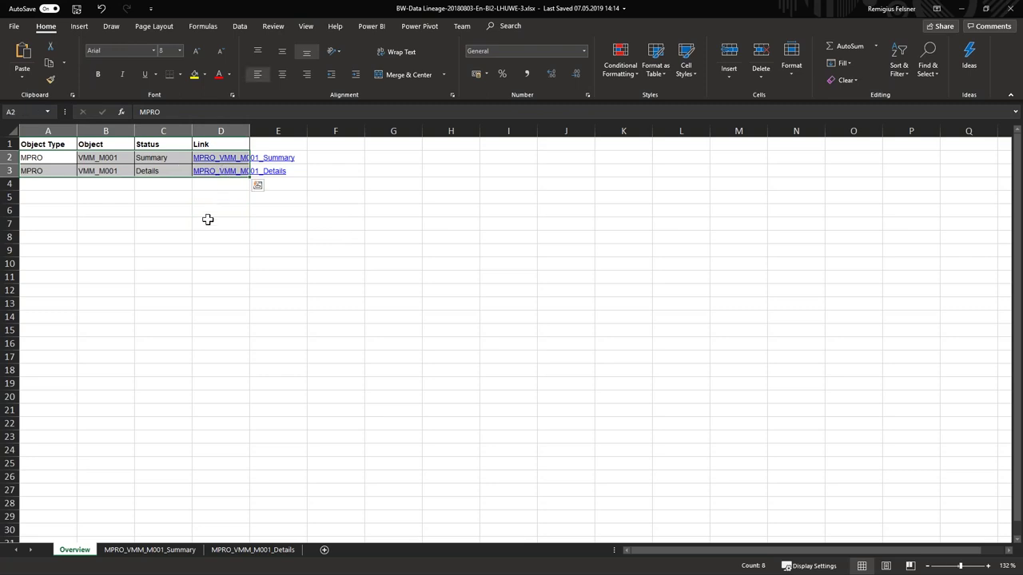
pyautogui.click(141, 167)
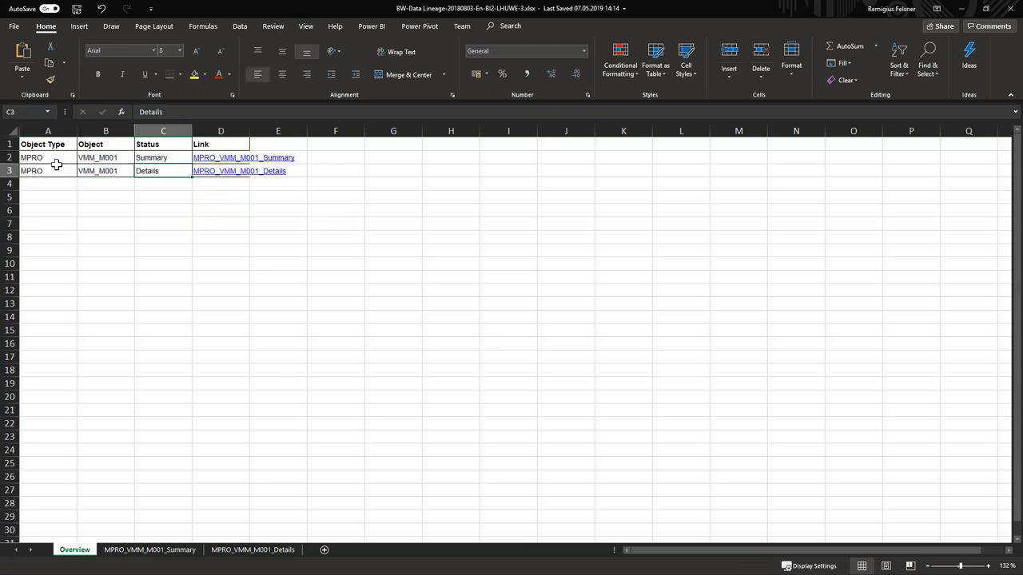
pyautogui.click(102, 157)
pyautogui.moveTo(102, 157); pyautogui.dragTo(103, 171)
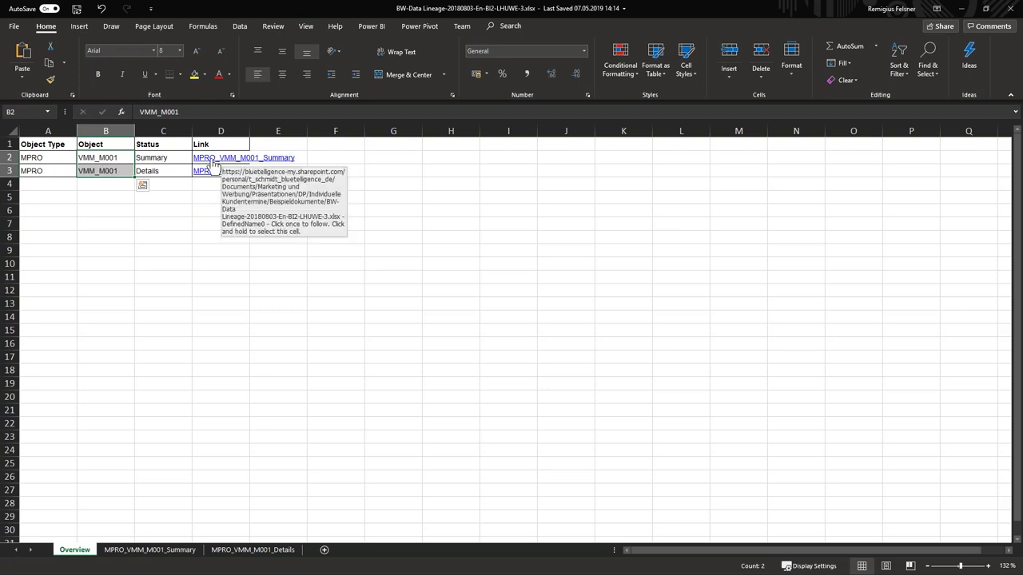
# Step: On the MPRO_VMM_M001_Summary sheet, examine the source fields and source objects listed for target field 0CALDAY
pyautogui.click(128, 551)
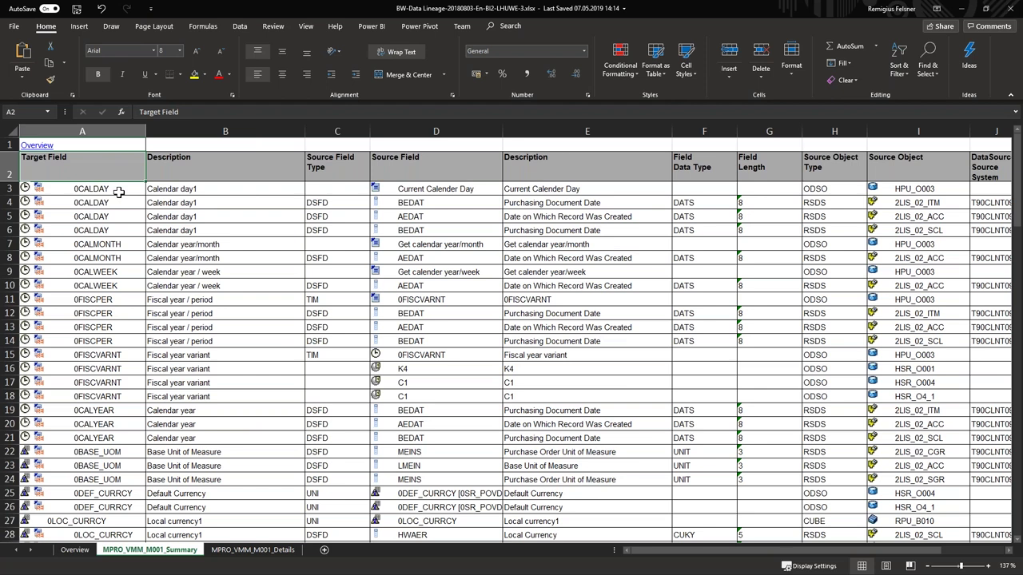
pyautogui.moveTo(118, 189); pyautogui.dragTo(955, 231)
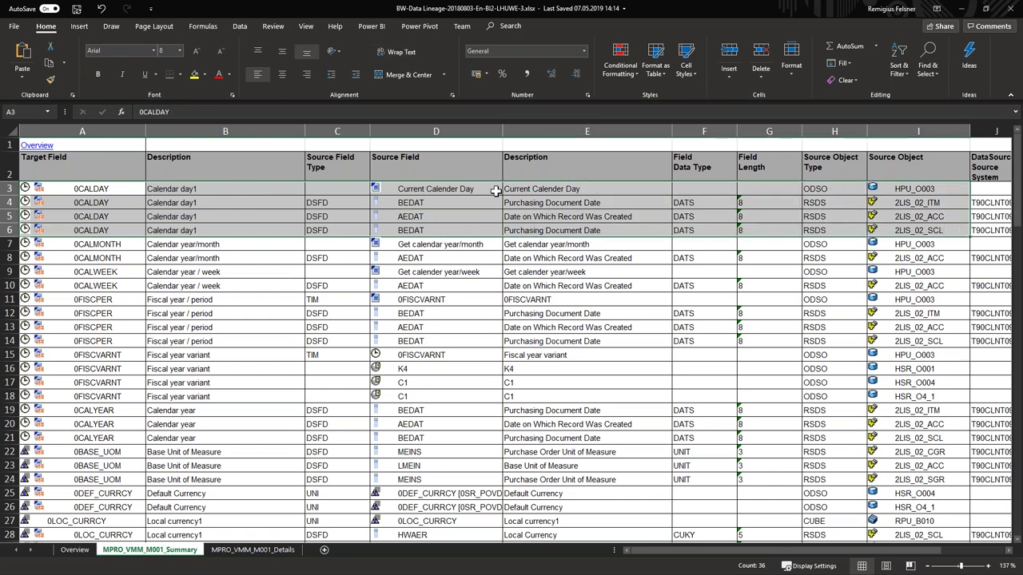
pyautogui.click(429, 190)
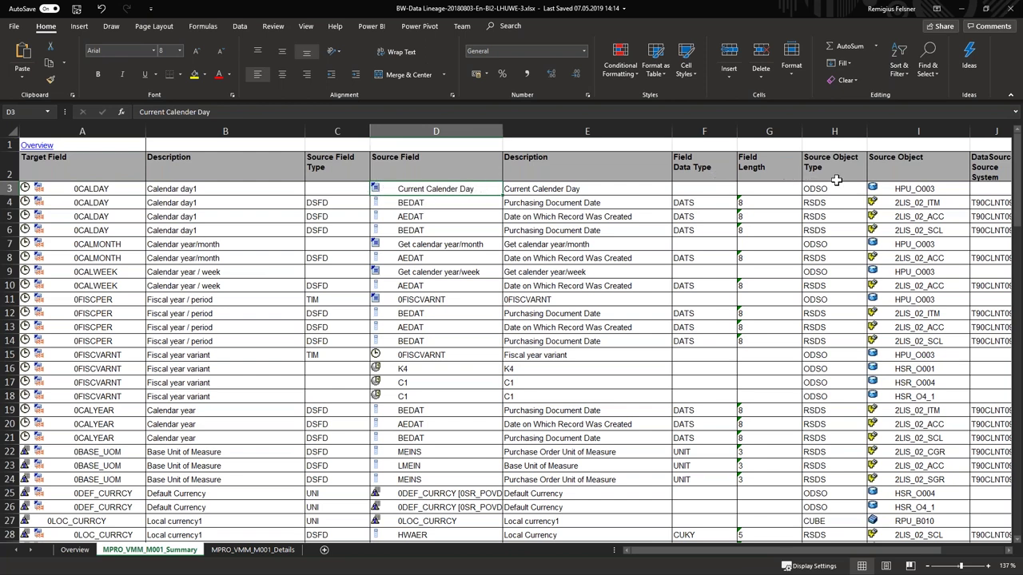
pyautogui.click(909, 189)
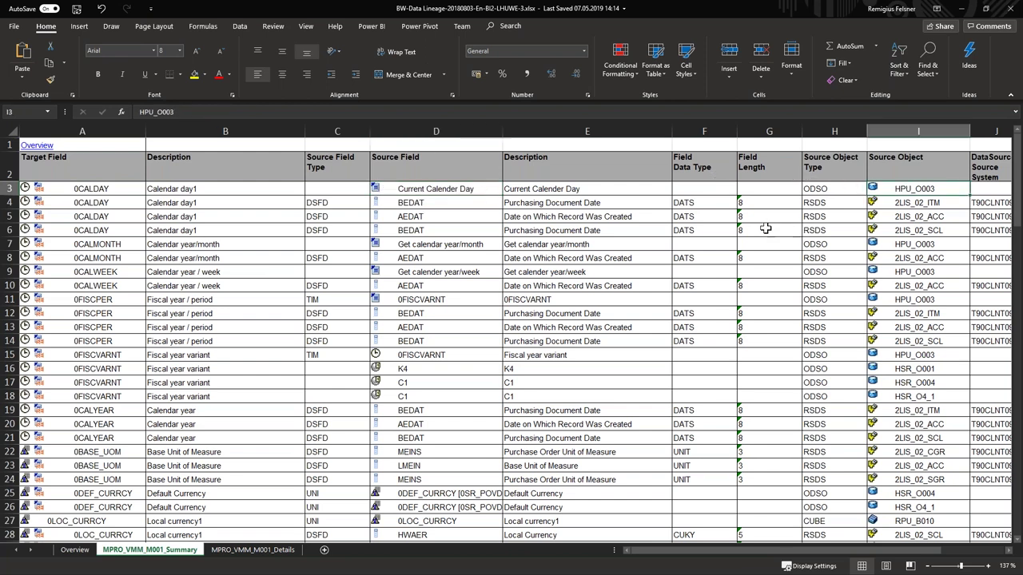
pyautogui.moveTo(416, 203)
pyautogui.mouseDown()
pyautogui.moveTo(416, 237)
pyautogui.moveTo(430, 206)
pyautogui.mouseUp()
pyautogui.click(432, 217)
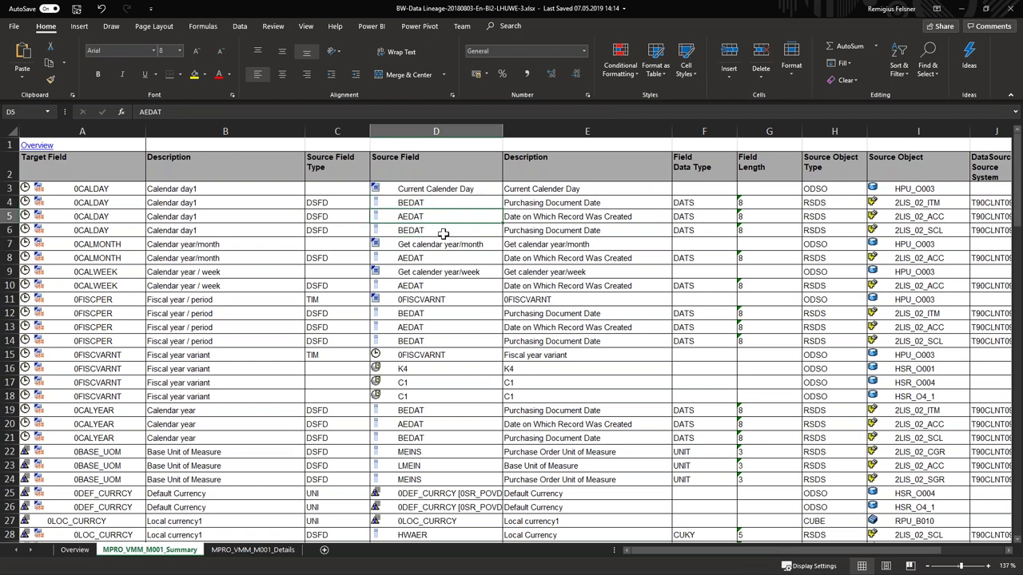
pyautogui.moveTo(906, 202); pyautogui.dragTo(911, 231)
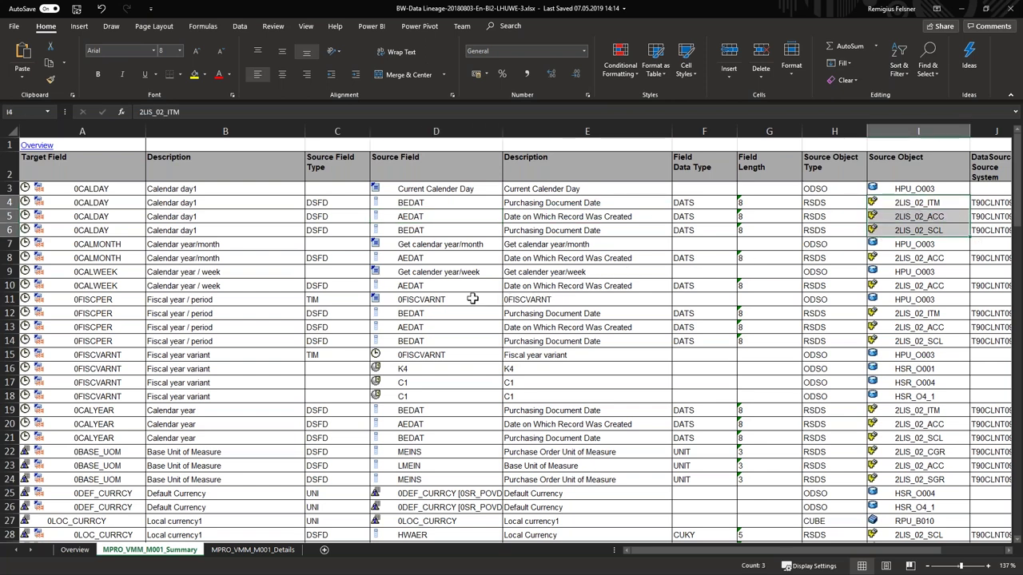
# Step: Look through the remaining target fields of the summary down to YNETPRICE and return toward the beginning of the list
pyautogui.scroll(-12, 164, 293)
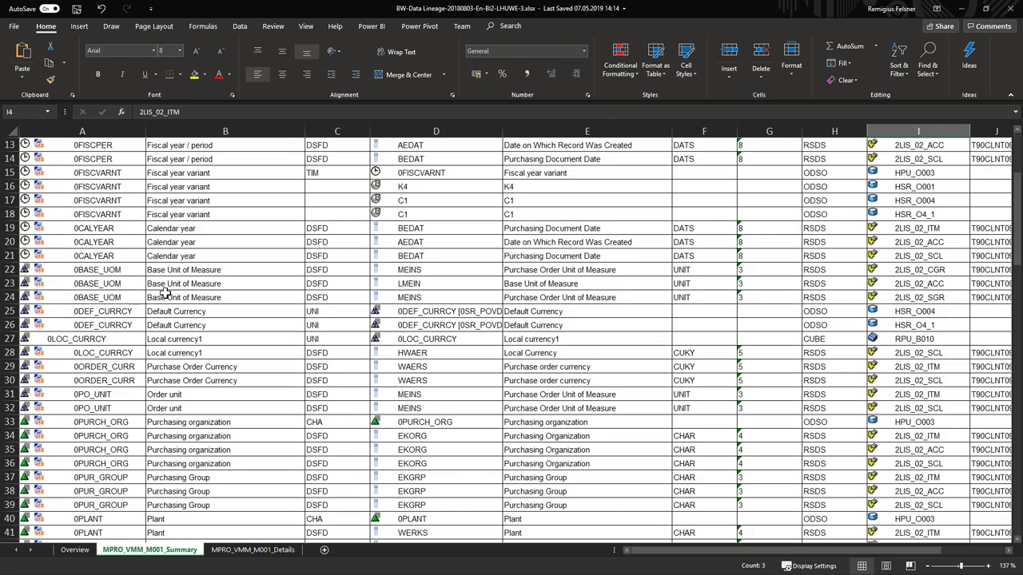
pyautogui.scroll(-9, 164, 293)
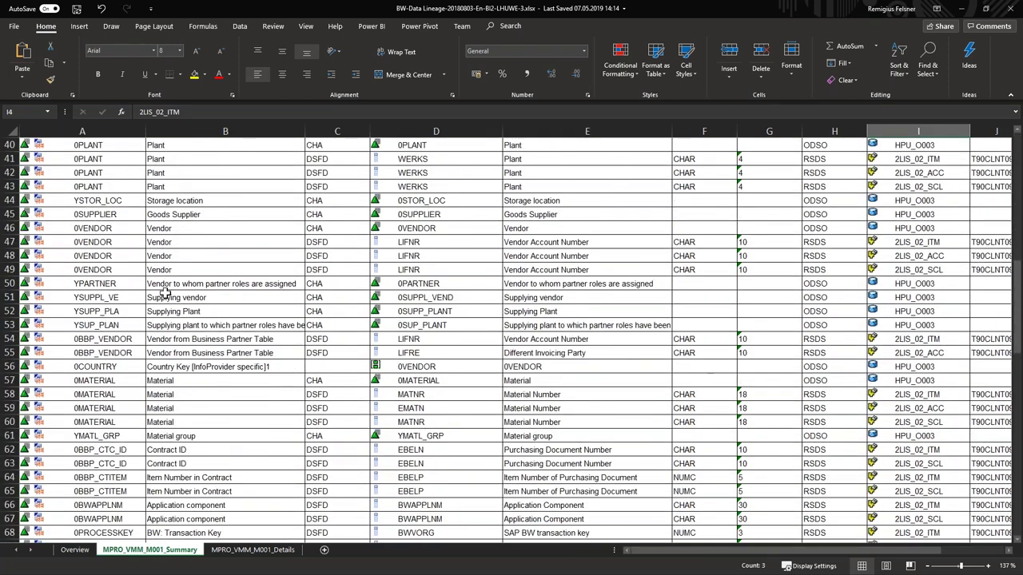
pyautogui.scroll(-13, 163, 294)
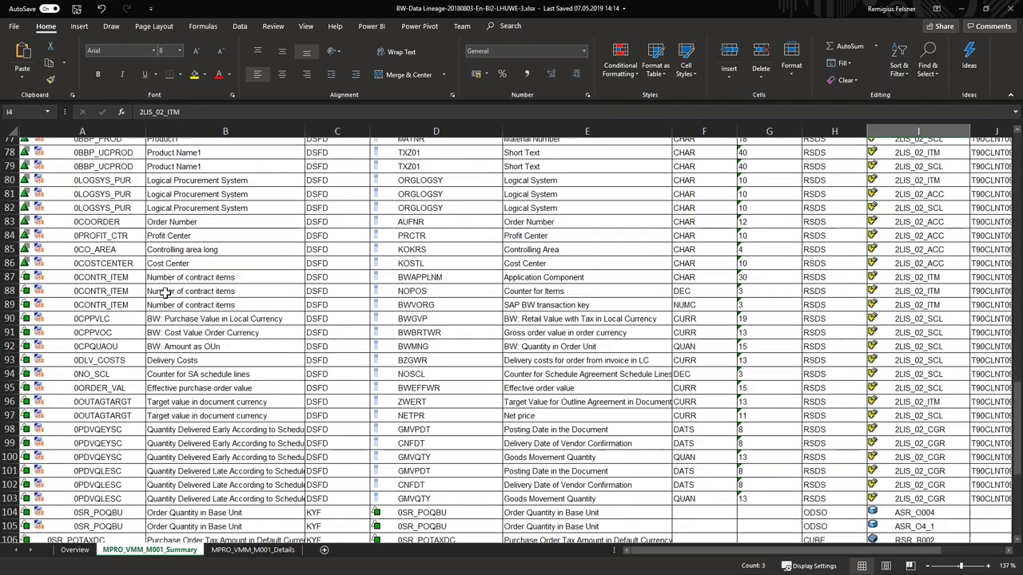
pyautogui.scroll(20, 164, 293)
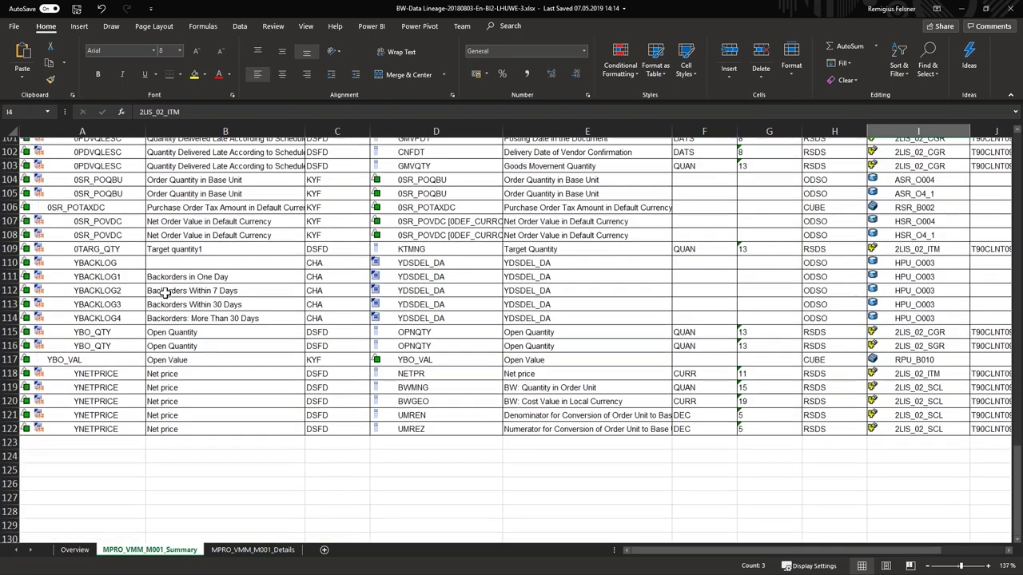
pyautogui.scroll(11, 163, 293)
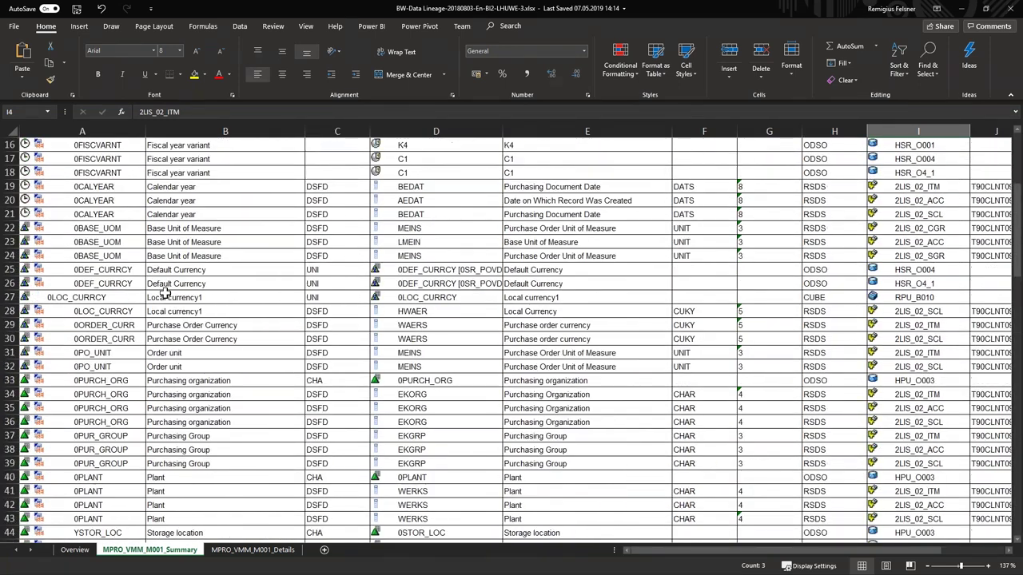
# Step: On the MPRO_VMM_M001_Details sheet, trace 0CALDAY from its first-level sources to the fourth-level source fields and objects
pyautogui.click(236, 553)
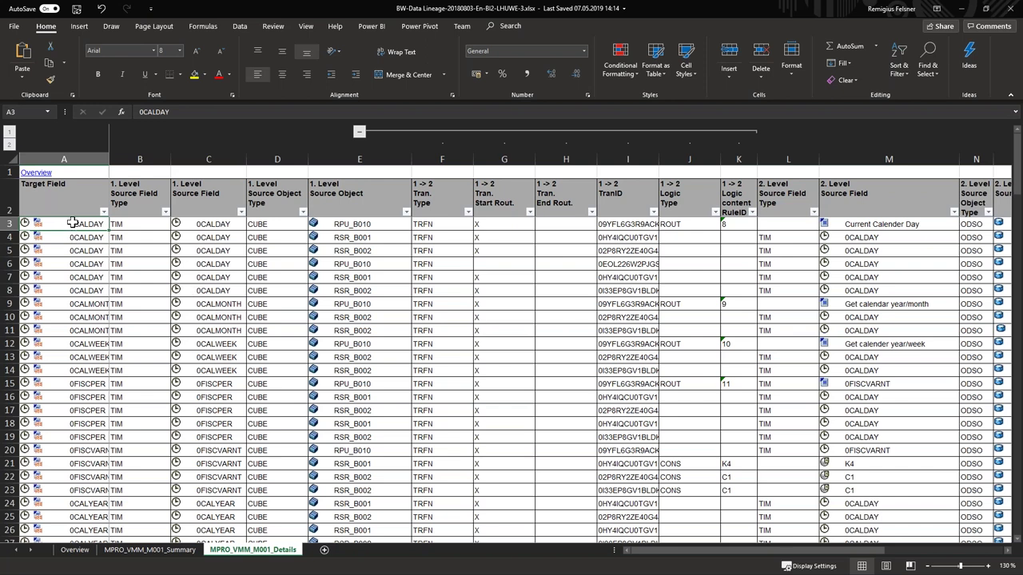
pyautogui.moveTo(71, 226); pyautogui.dragTo(668, 292)
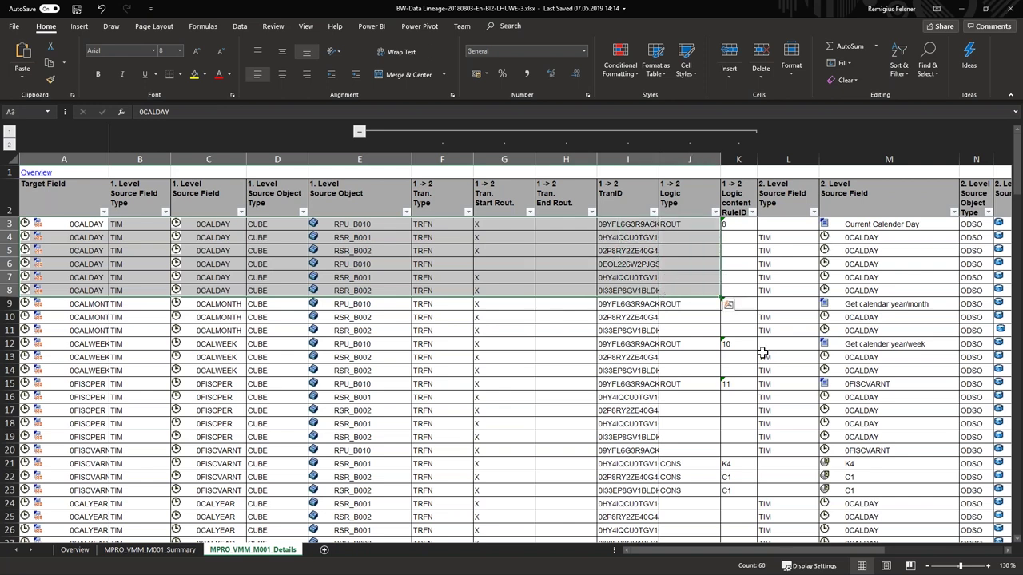
pyautogui.moveTo(676, 553); pyautogui.dragTo(779, 557)
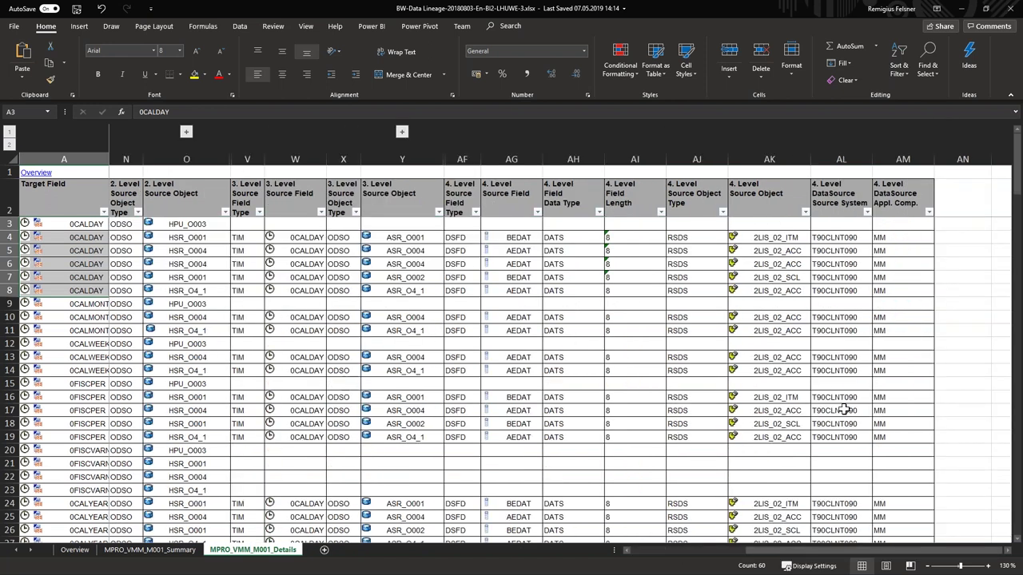
pyautogui.moveTo(761, 238); pyautogui.dragTo(764, 291)
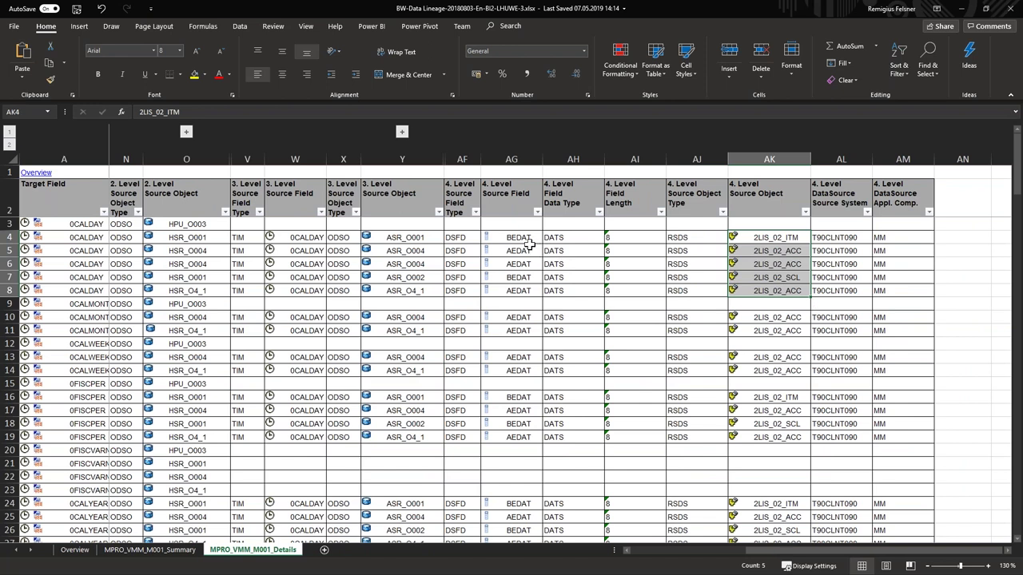
pyautogui.moveTo(521, 240); pyautogui.dragTo(518, 308)
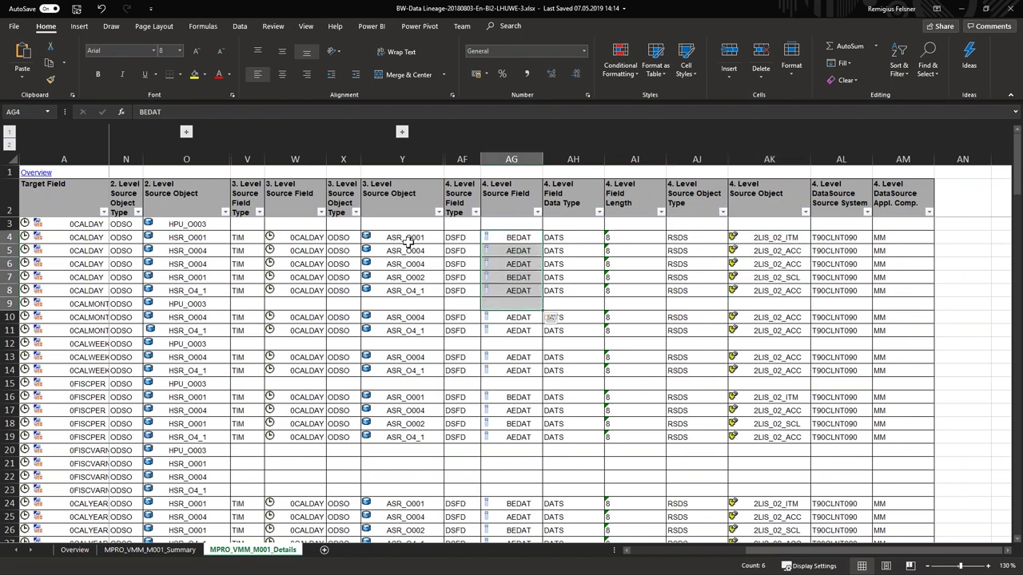
# Step: Inspect the third-level source objects of 0CALDAY and go back through the second-level columns to the first-level columns
pyautogui.click(409, 238)
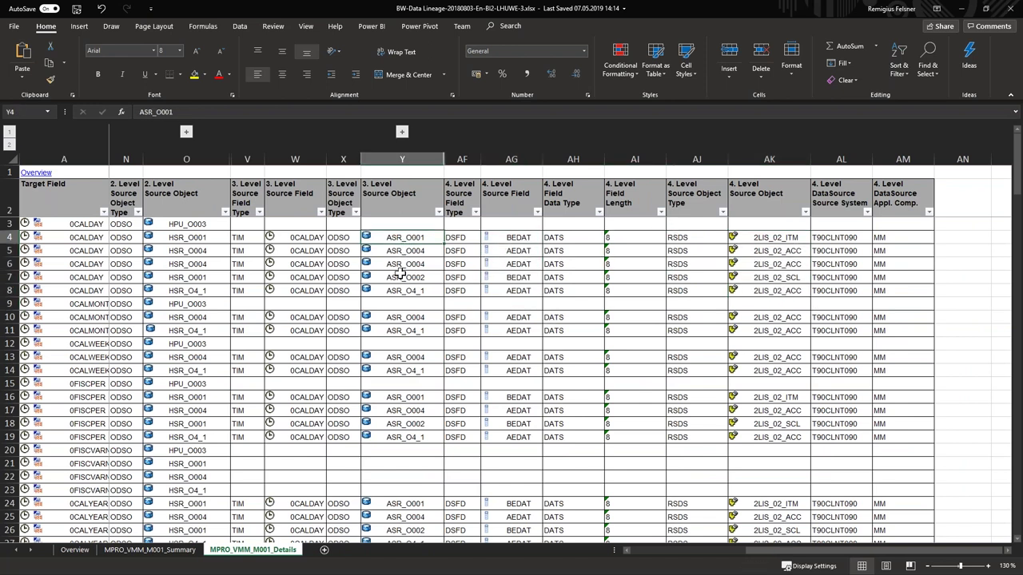
pyautogui.click(407, 279)
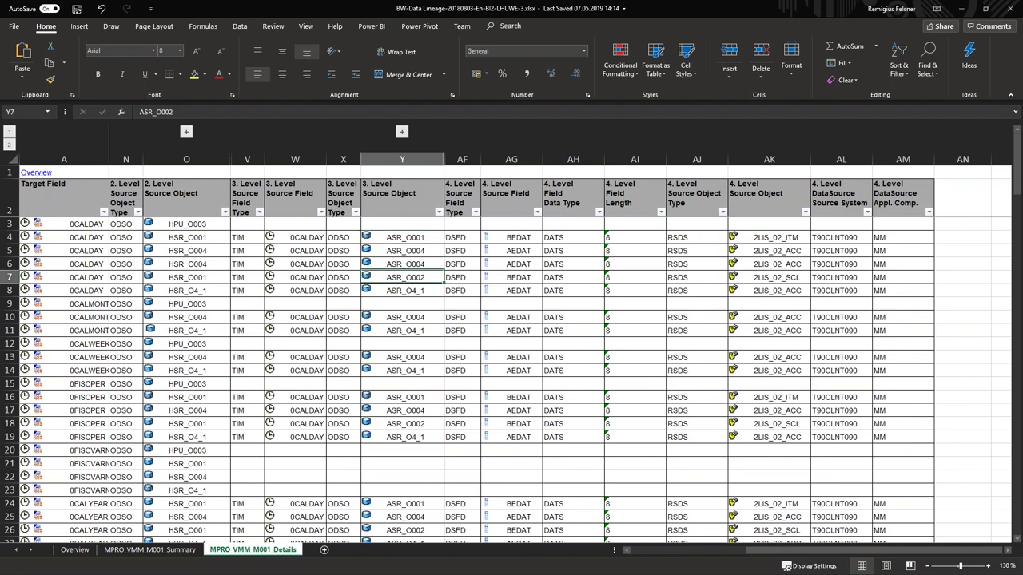
pyautogui.click(412, 291)
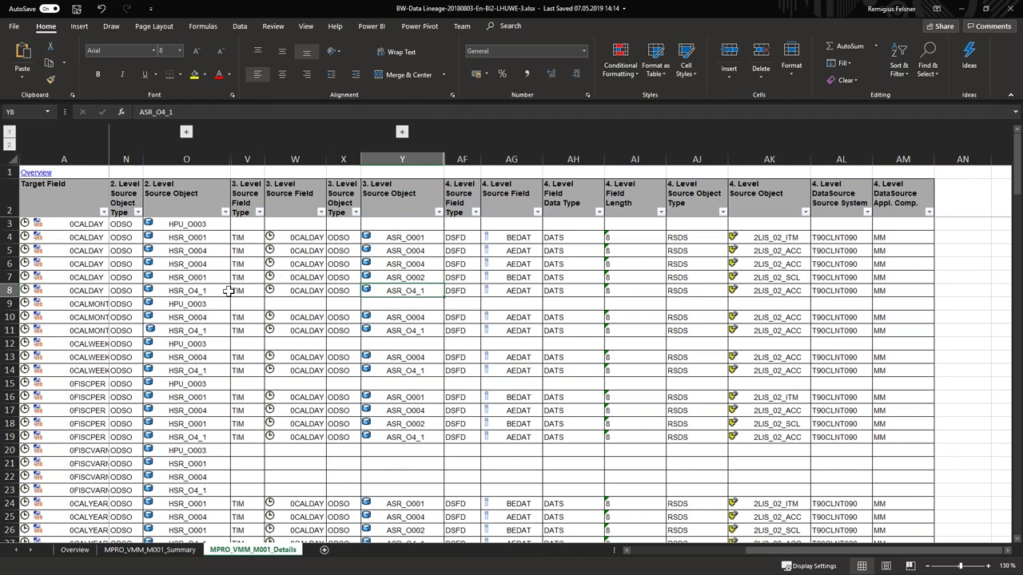
pyautogui.click(406, 210)
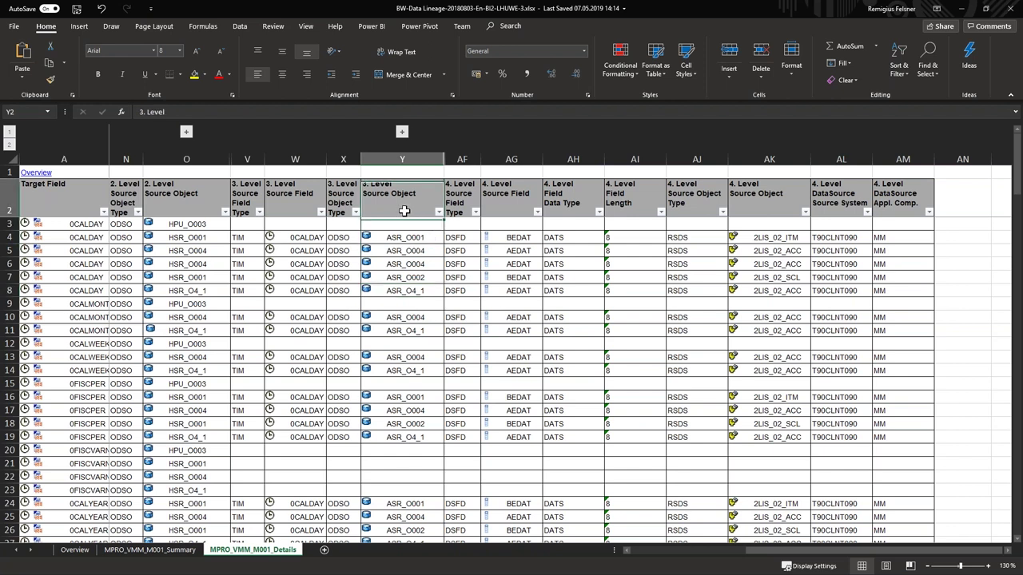
pyautogui.press('Left')
pyautogui.press('Left')
pyautogui.press('Left')
pyautogui.press('Left')
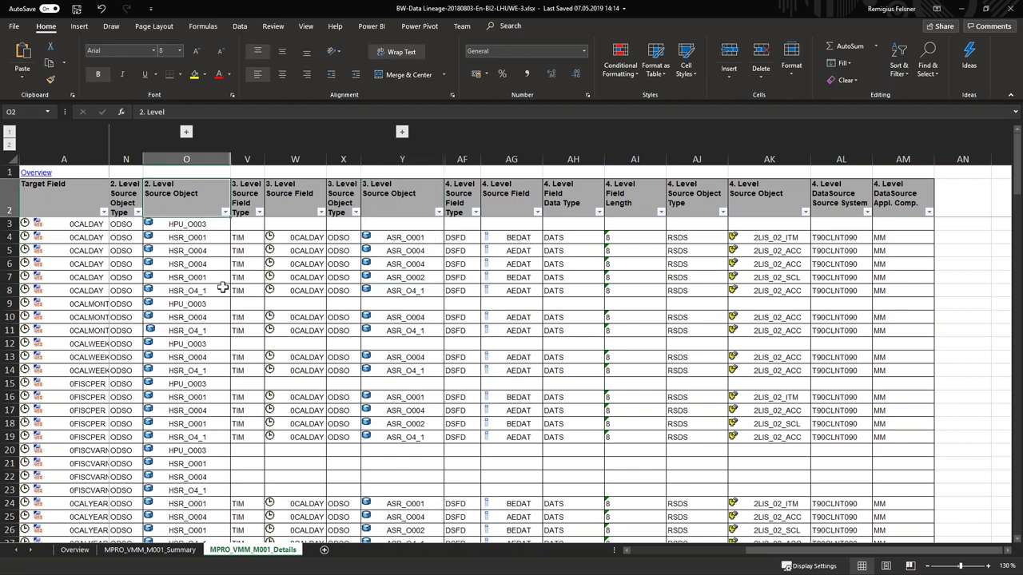
pyautogui.click(665, 553)
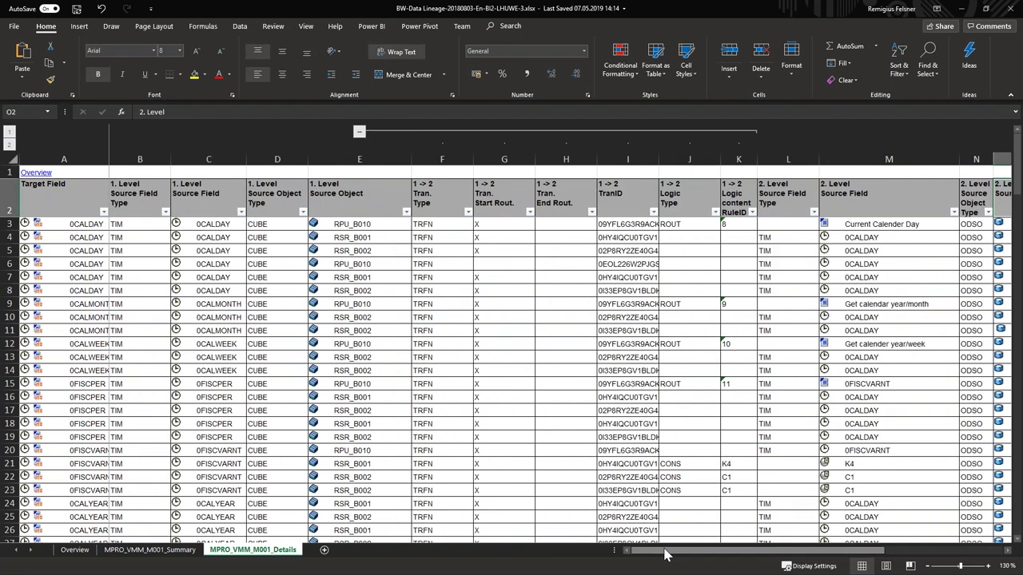
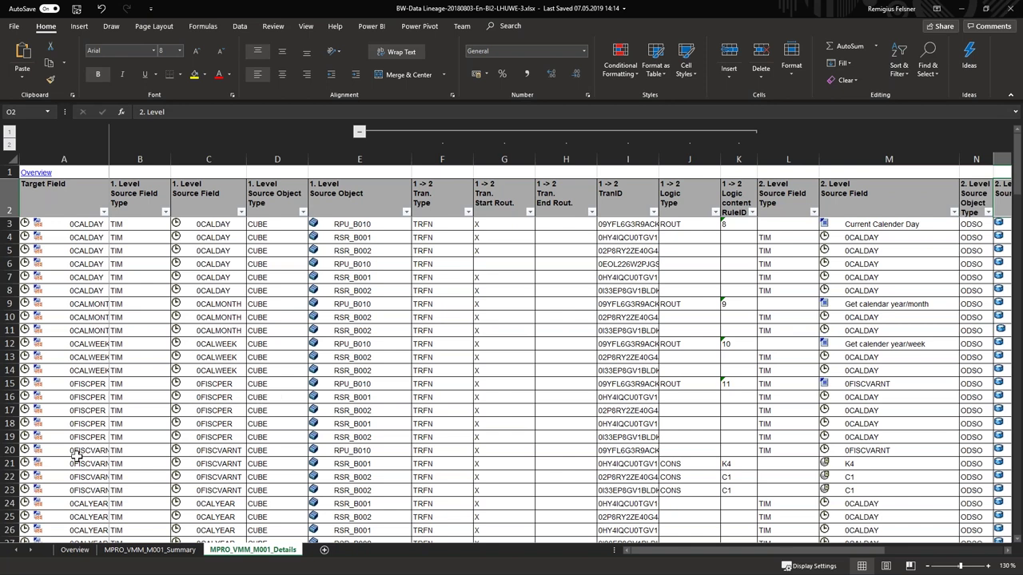
# Step: Minimize both Excel workbooks to return to Docu Performer and look over the available analysis reports
pyautogui.click(963, 12)
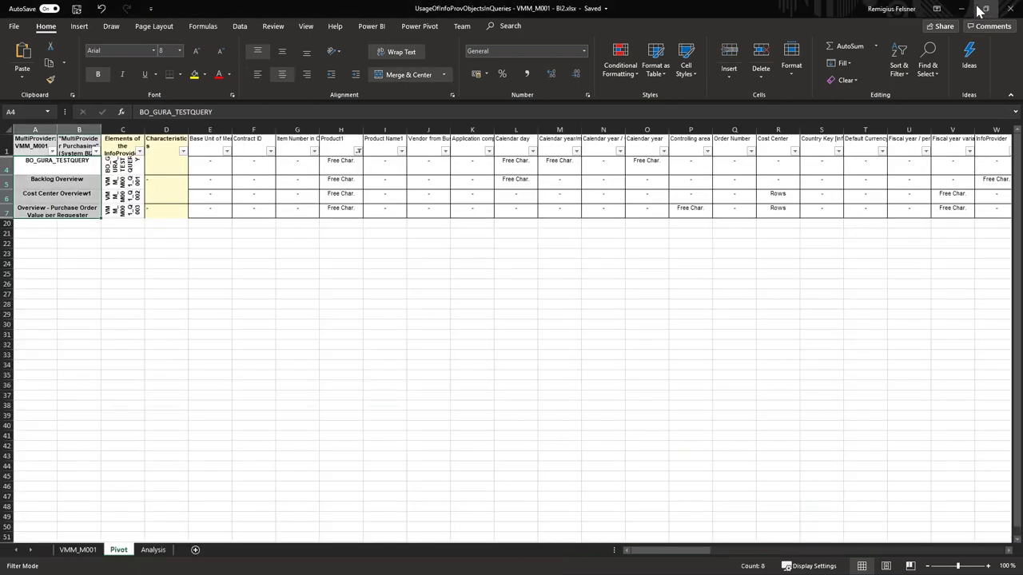
pyautogui.click(965, 10)
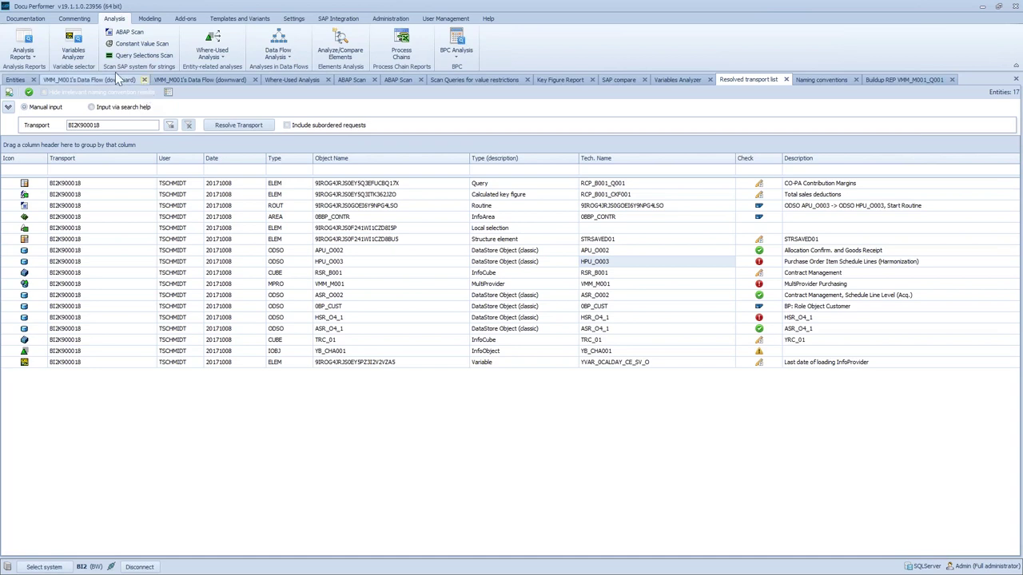
pyautogui.click(24, 48)
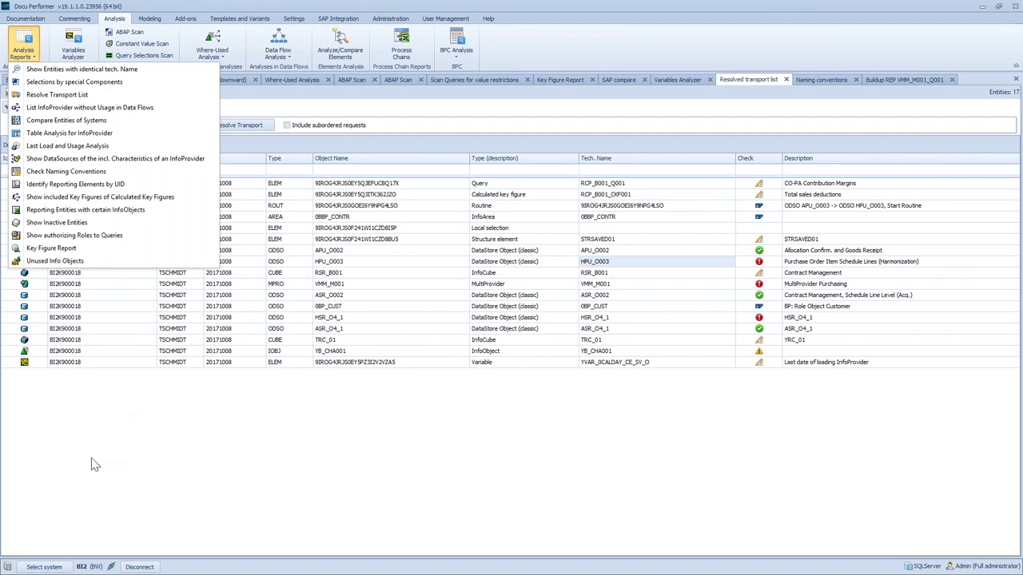
pyautogui.click(4, 462)
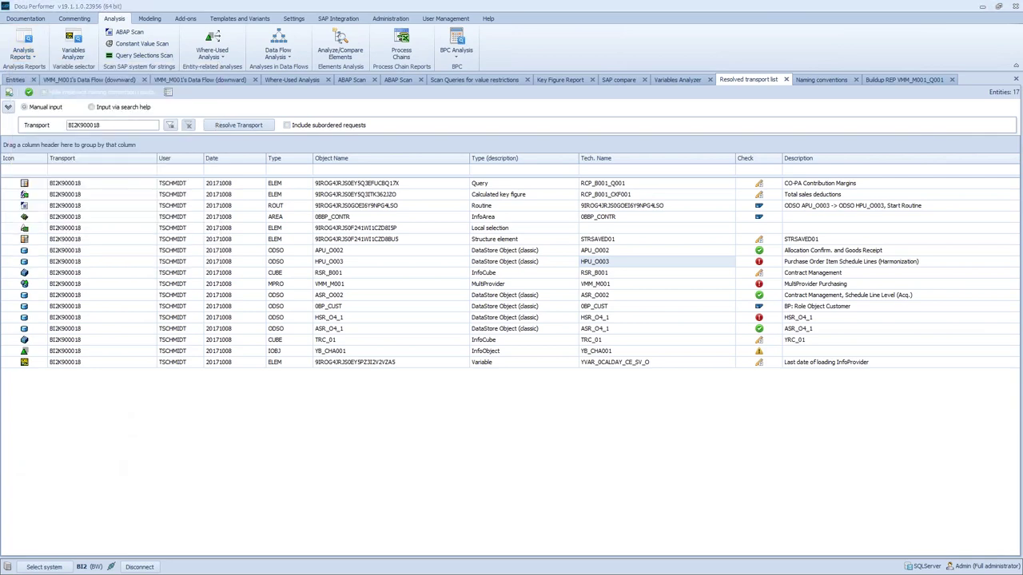
# Step: In the browser's Confluence page, open the linked manual page on Matrix of Usage: InfoProvider Objects in Queries, look through it and go back
pyautogui.hotkey('alt', 'Tab')
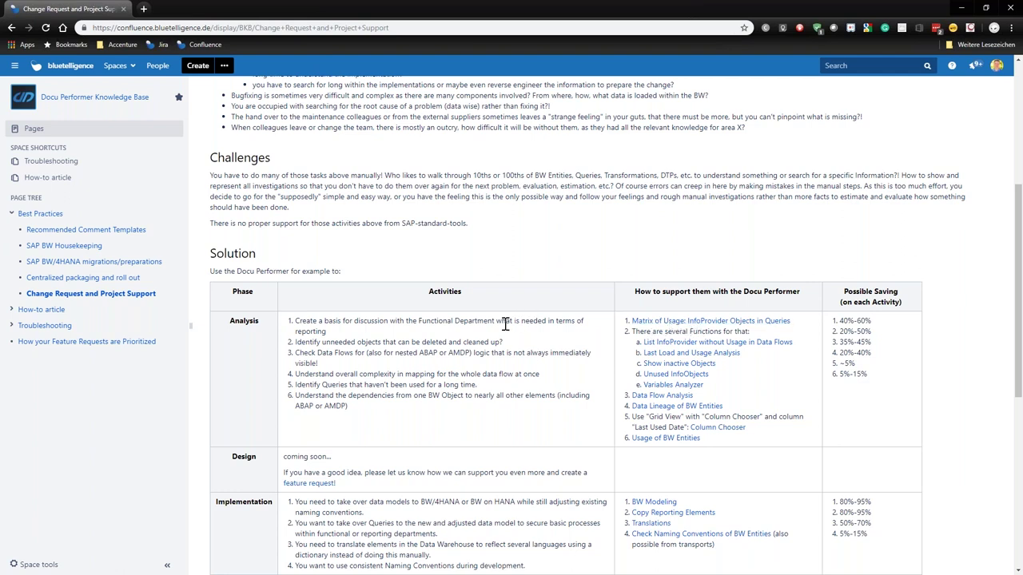
pyautogui.click(664, 321)
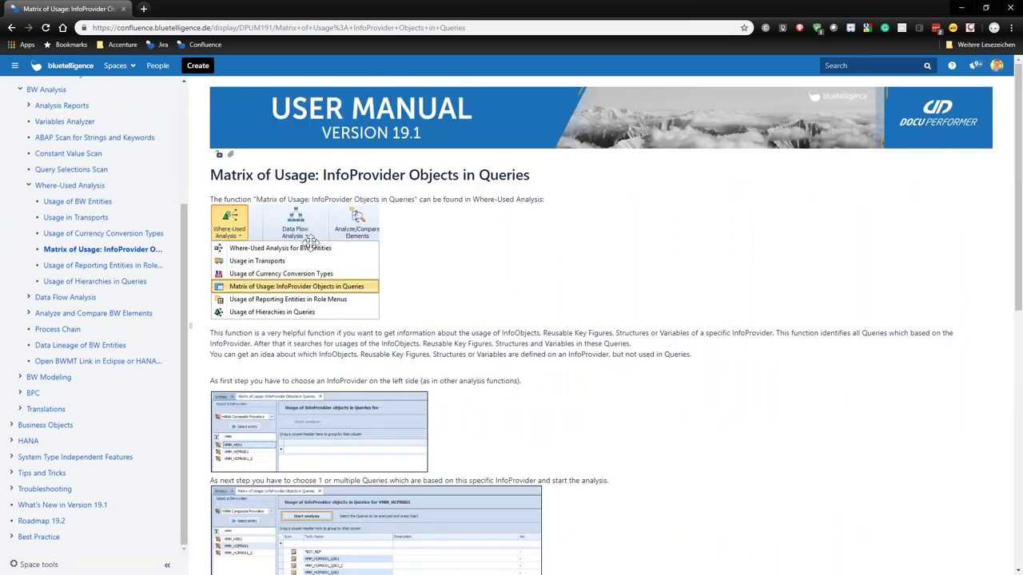
pyautogui.scroll(-5, 375, 338)
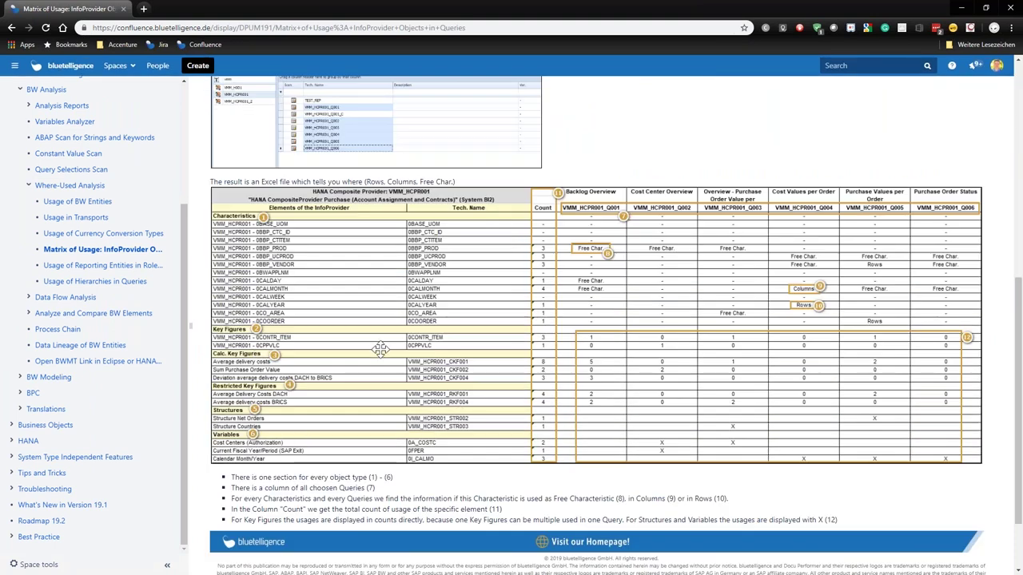
pyautogui.scroll(8, 380, 348)
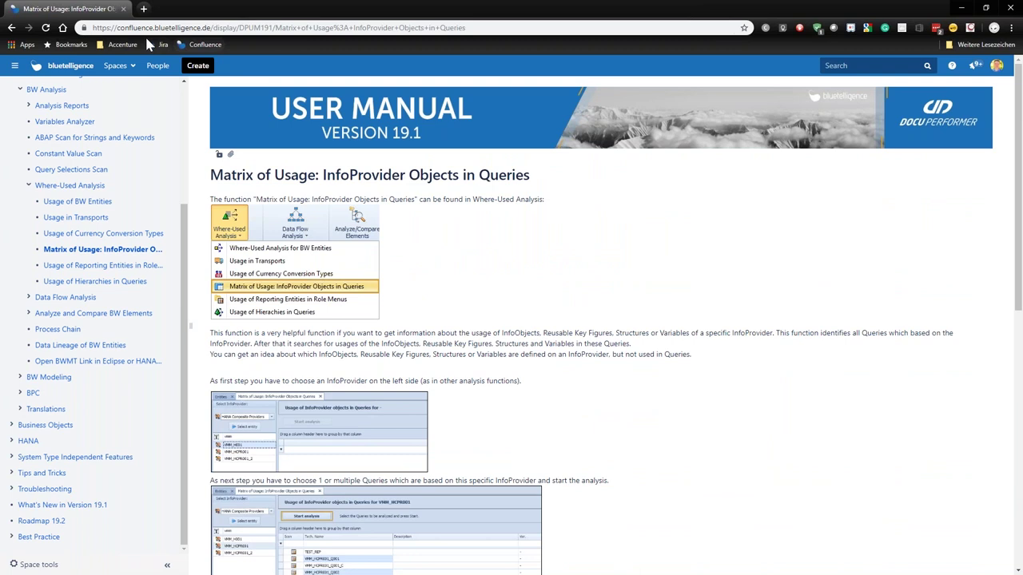
pyautogui.click(12, 29)
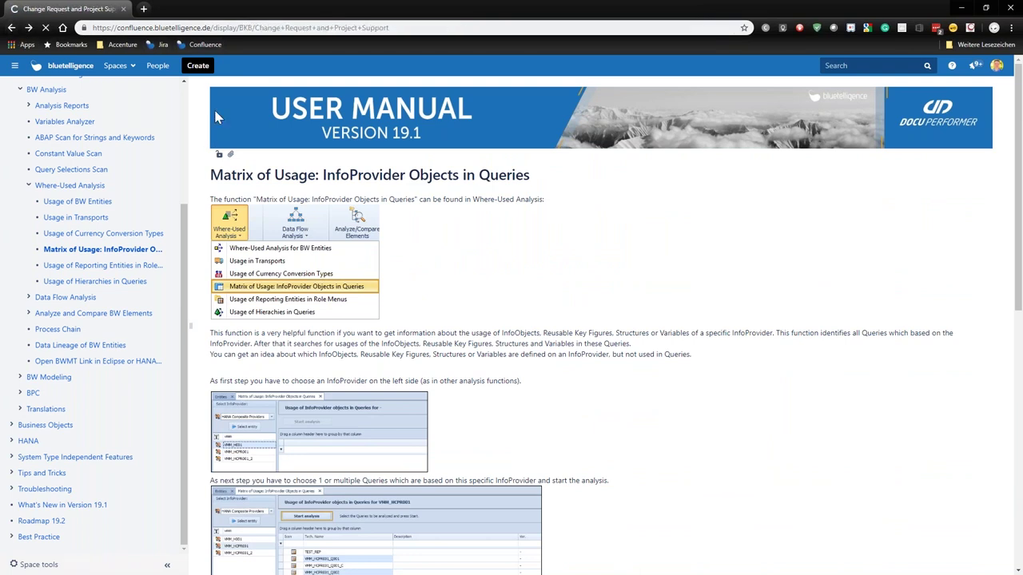
# Step: Minimize the browser to return to the presentation and advance from the Savings During Phases slide to the Find Out Yourself! slide
pyautogui.click(962, 7)
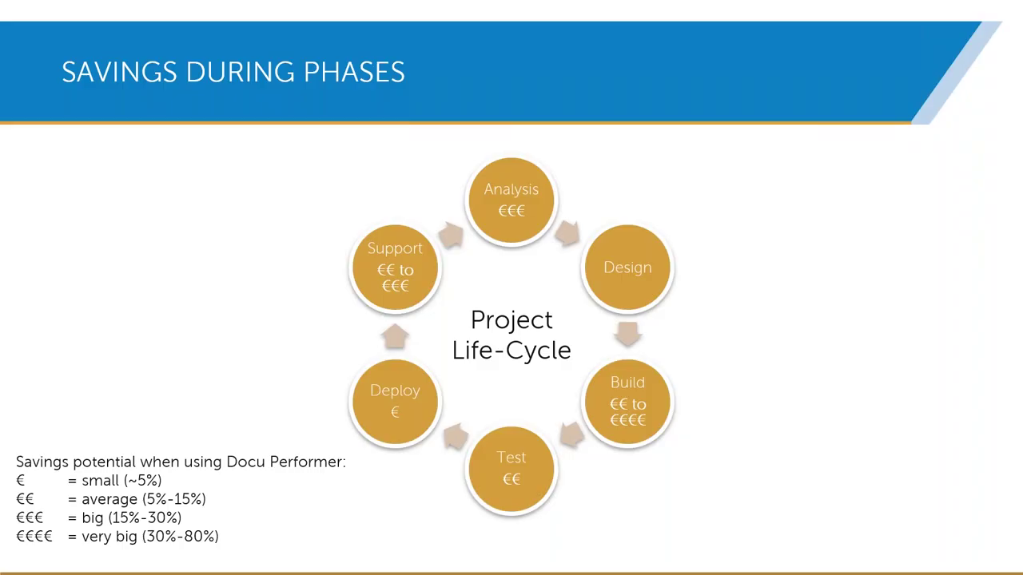
pyautogui.press('Right')
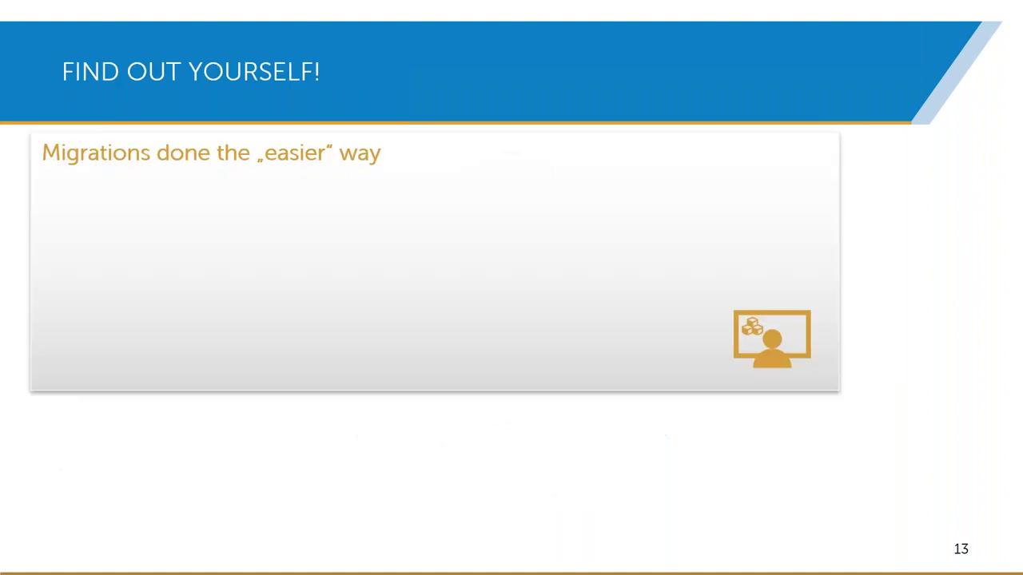